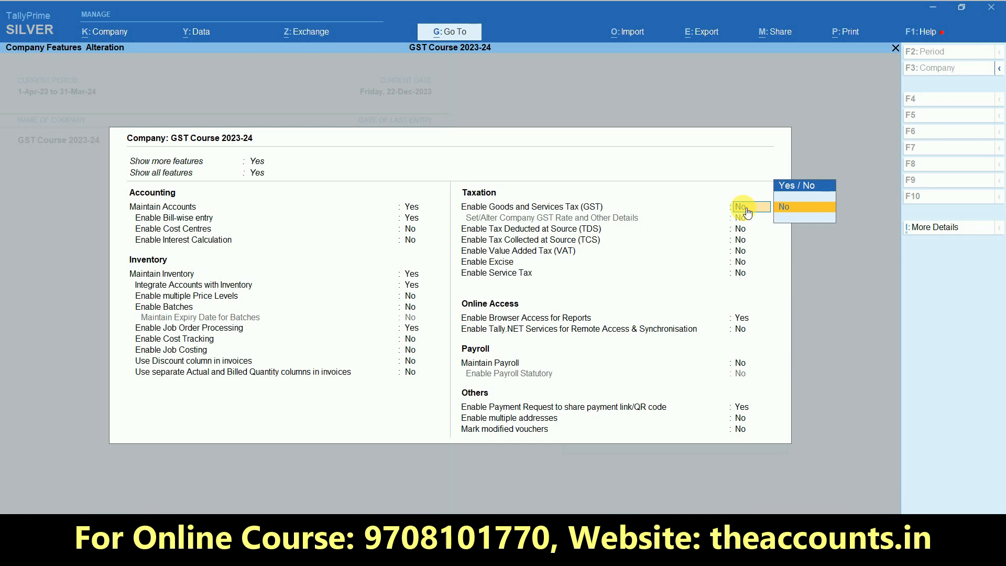
Enable GST with a Regular, monthly Bihar registration and e-invoicing and e-Way Bill set to No
type("y")
key("Return")
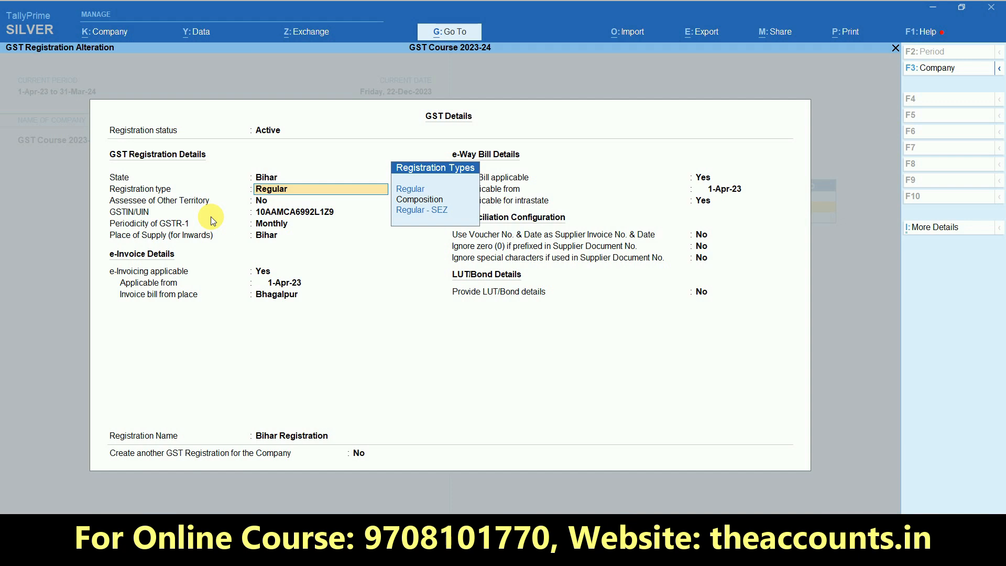
key("Return")
key("Return")
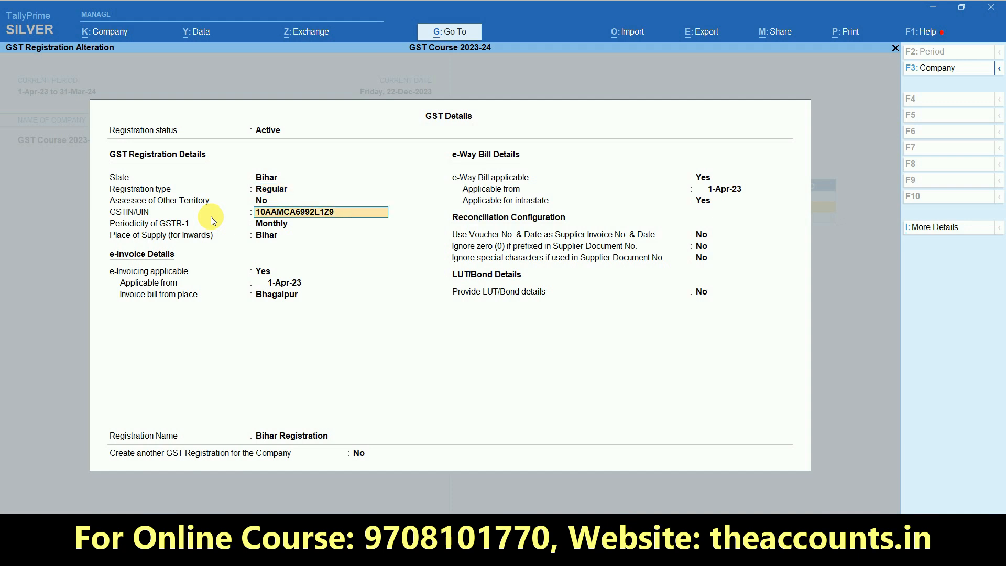
key("Return")
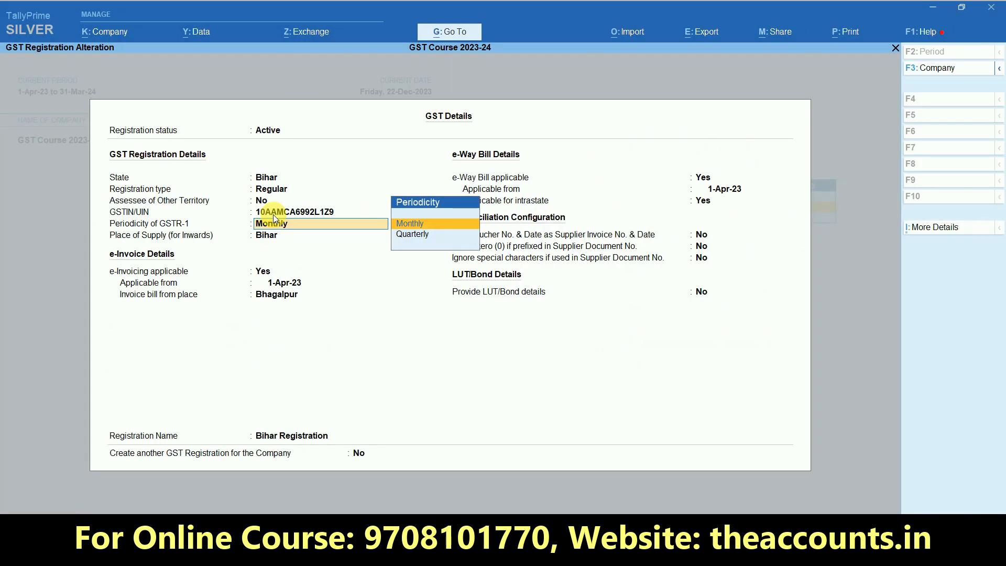
key("Return")
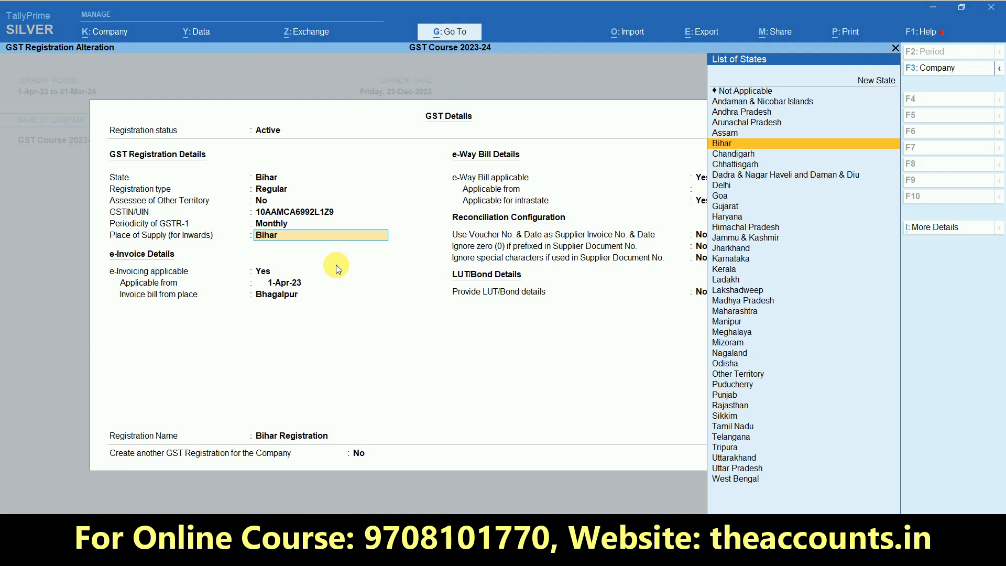
key("Return")
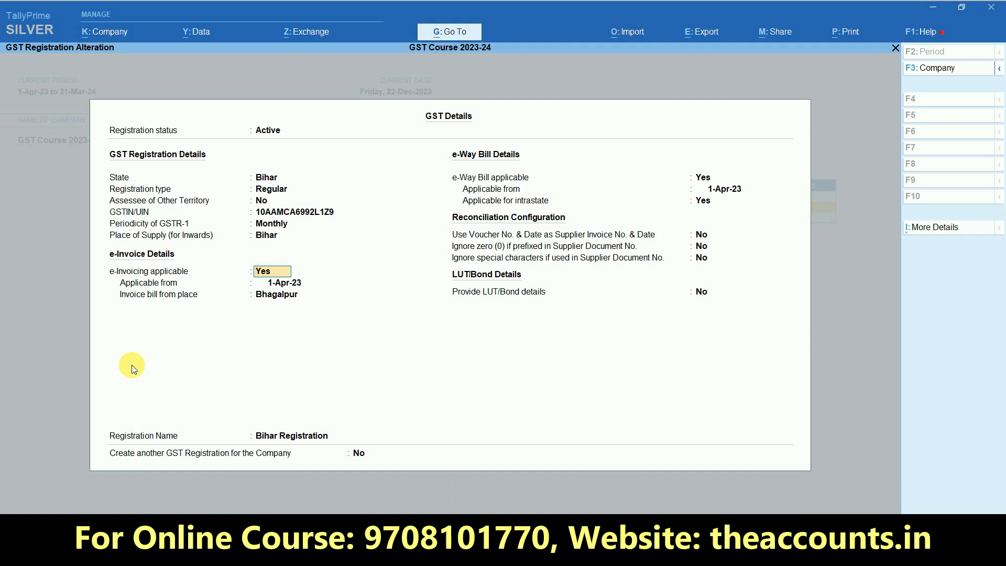
key("n")
key("n")
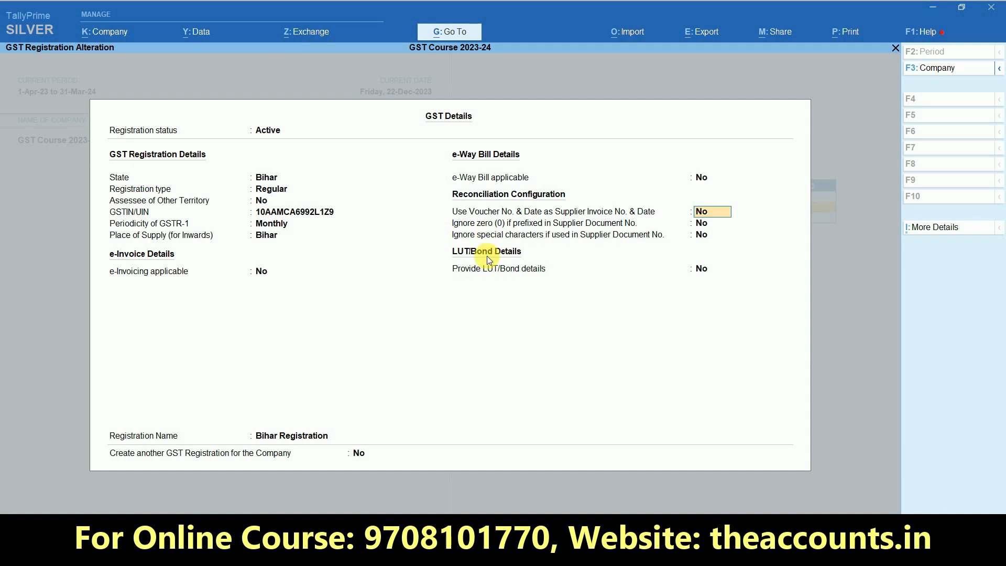
key("ctrl")
key("ctrl+a")
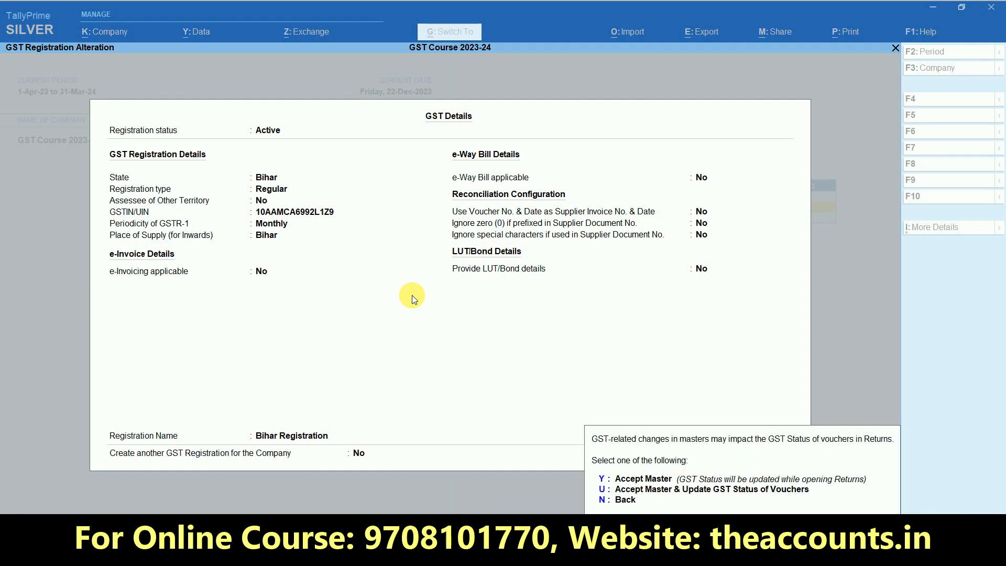
Accept the GST registration, leave Set/Alter Company GST Rate at No, and save company features
key("u")
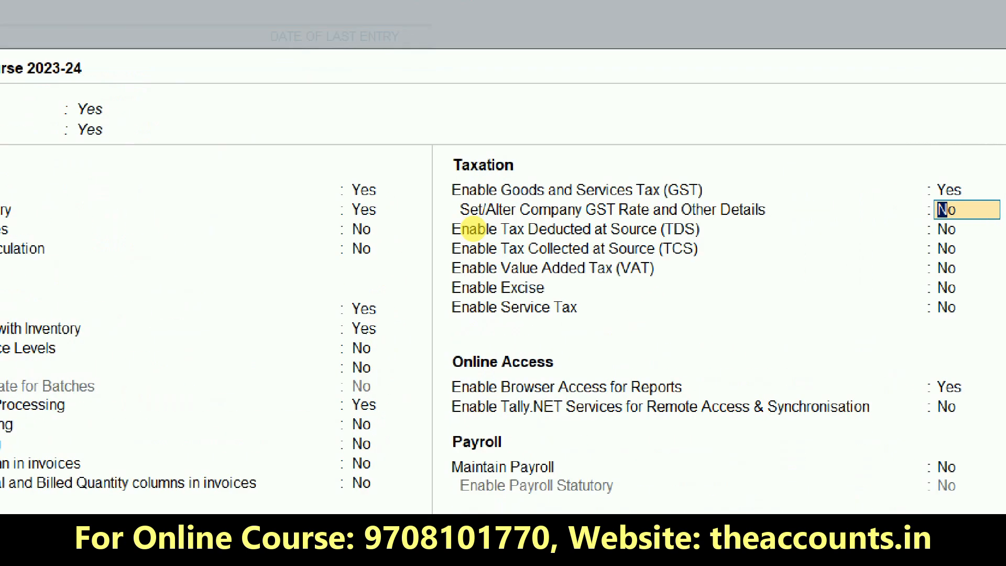
left_click_drag(474, 228, 603, 229)
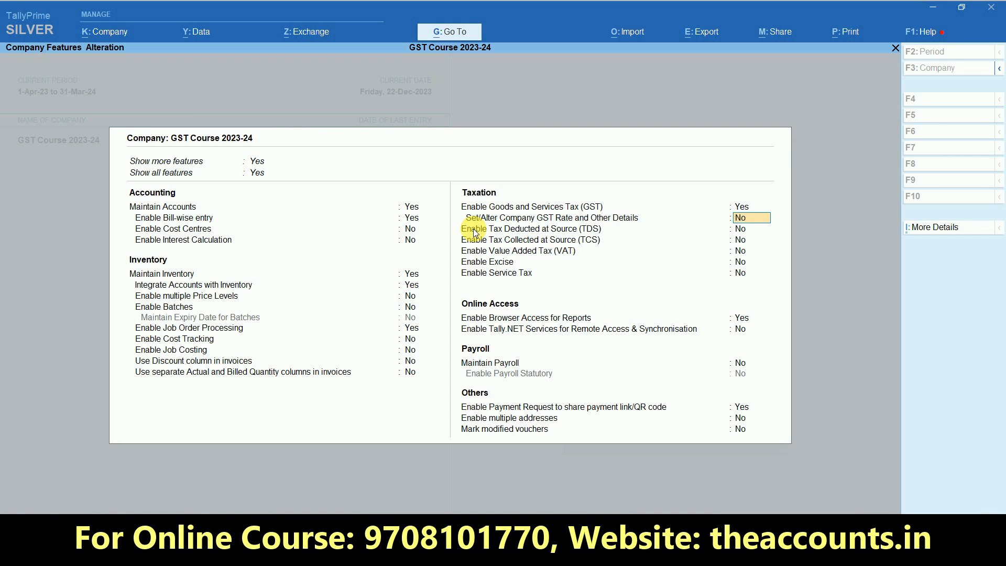
type("y")
key("Return")
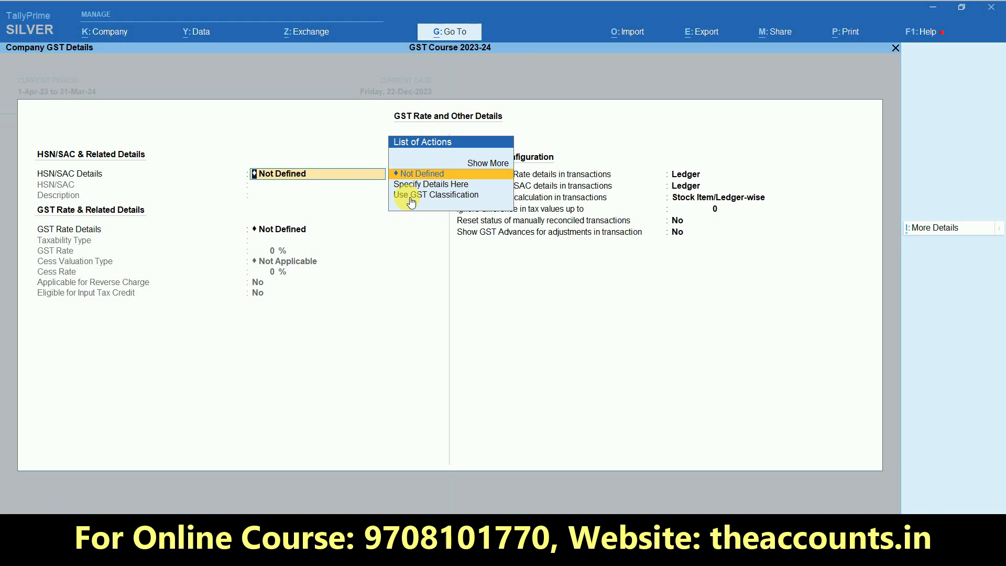
key("Escape")
key("Escape")
key("y")
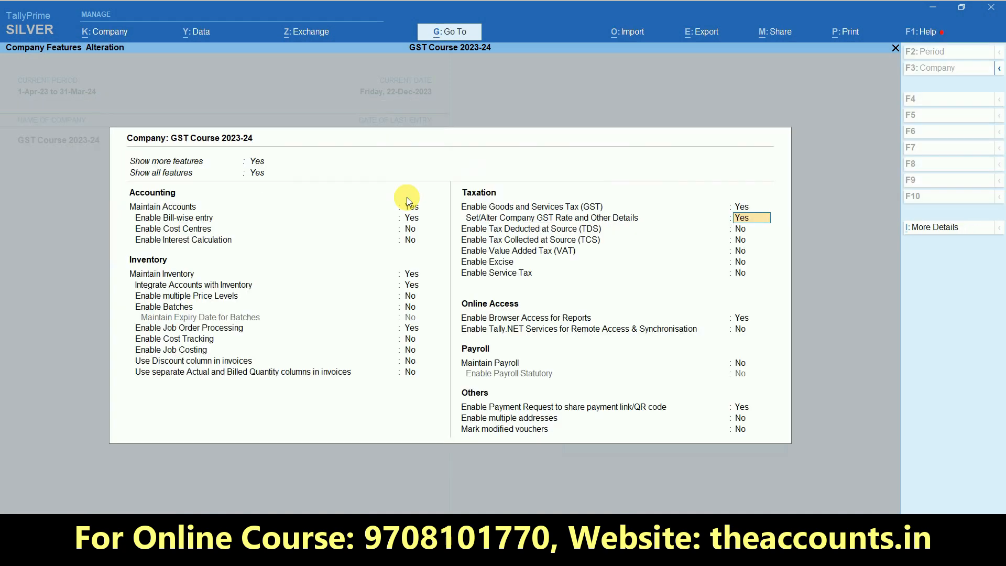
key("n")
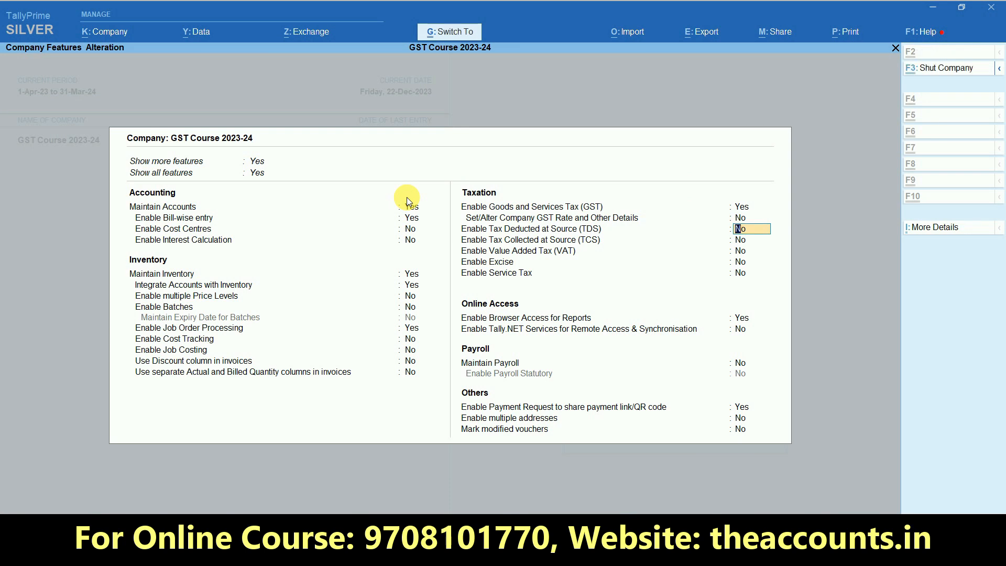
key("ctrl+a")
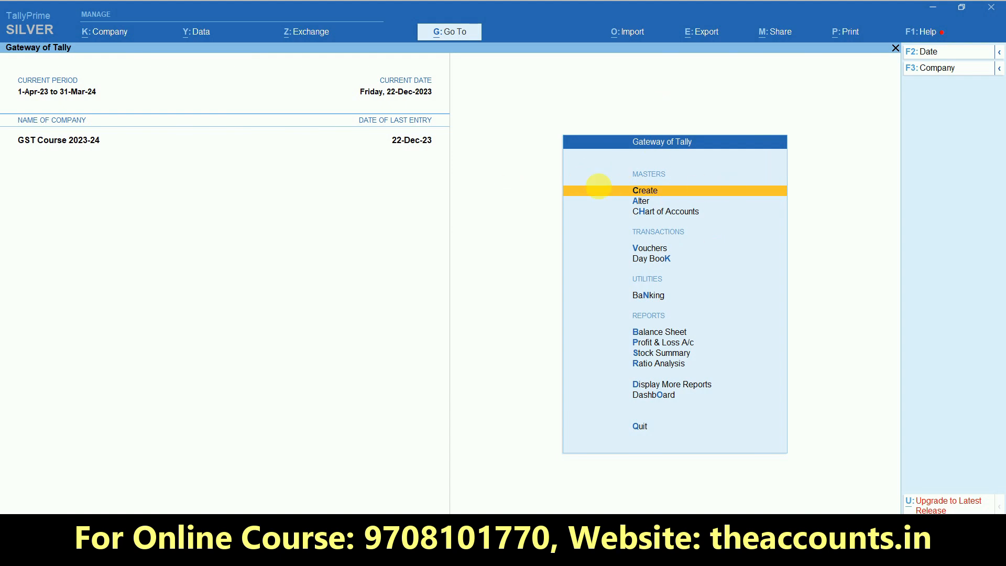
Create a new voucher type named Cash Memo of type Sales
left_click(667, 193)
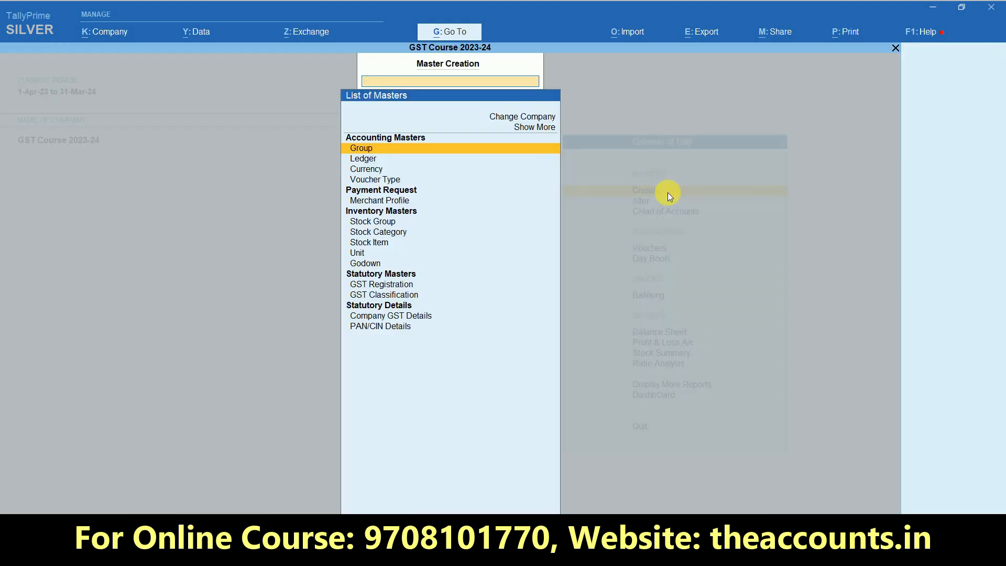
left_click(380, 183)
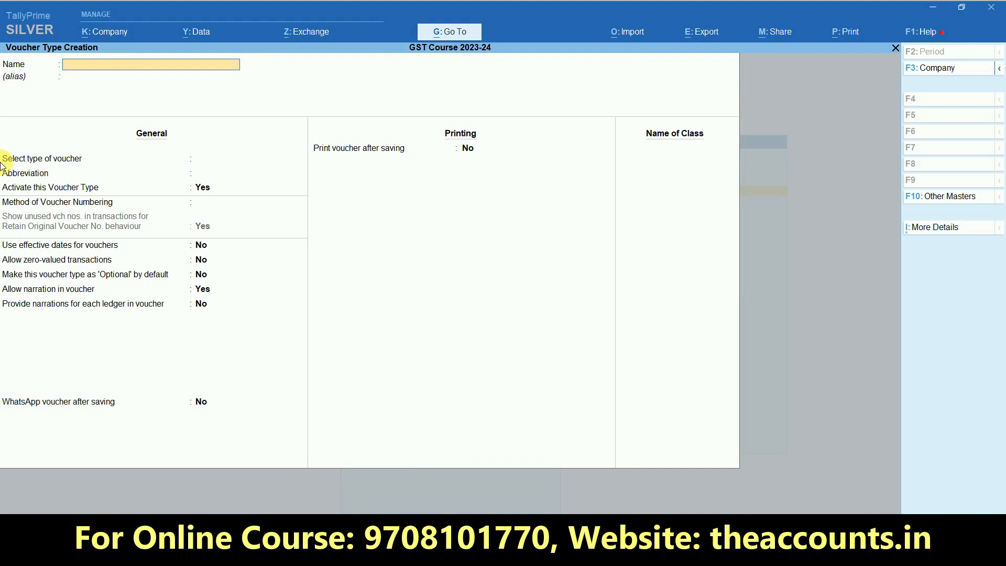
type("Cash Memo")
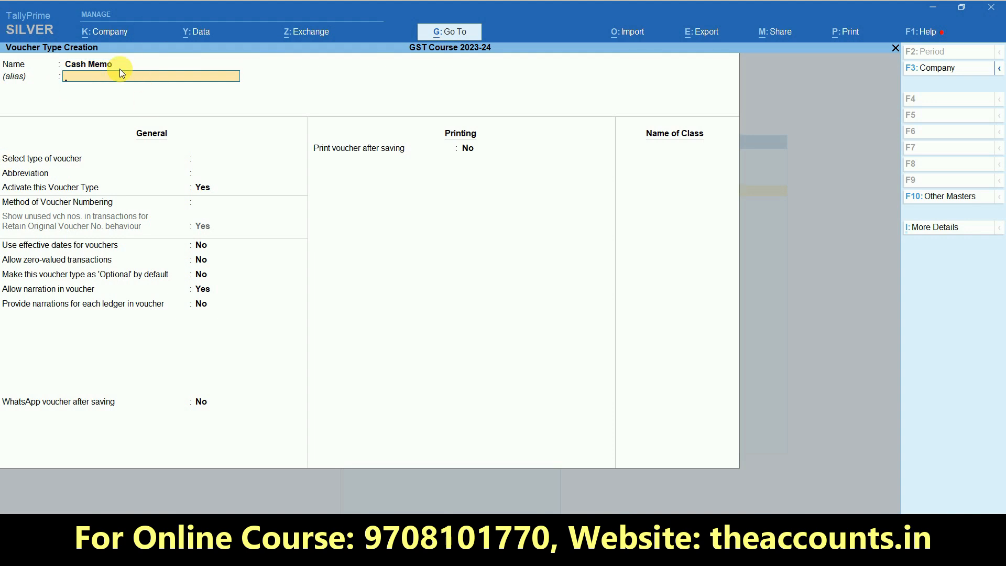
key("Return")
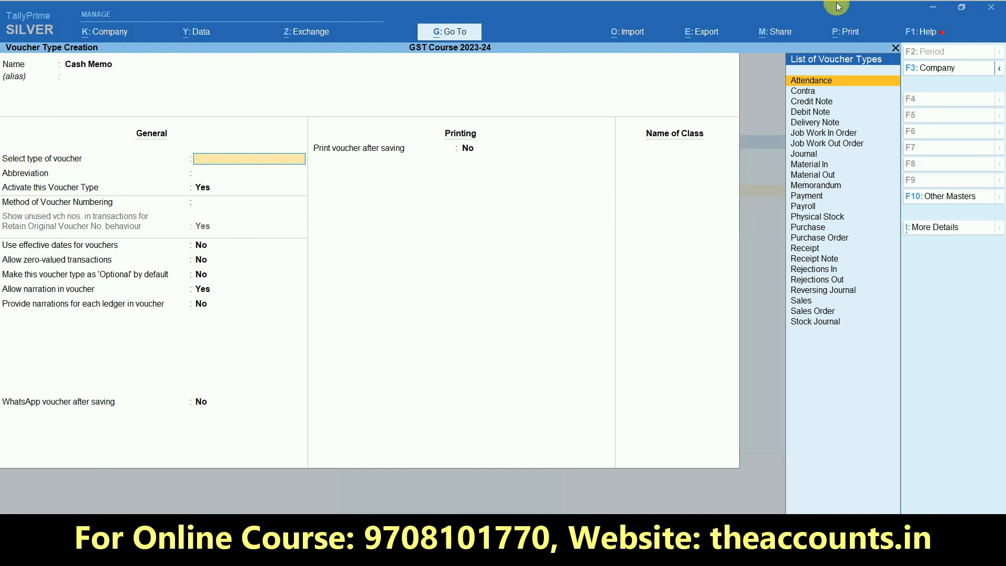
type("Sa")
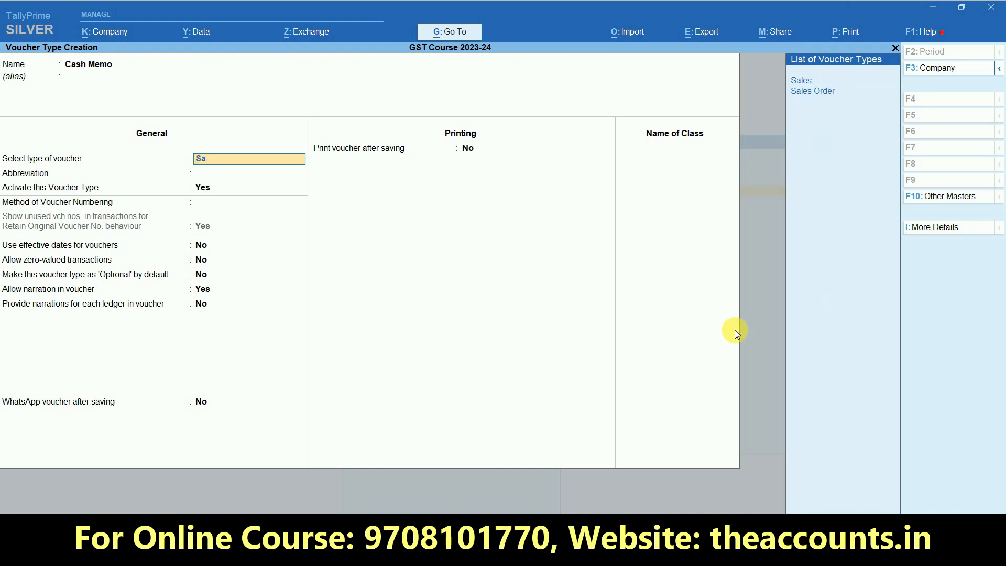
type("l")
left_click(809, 81)
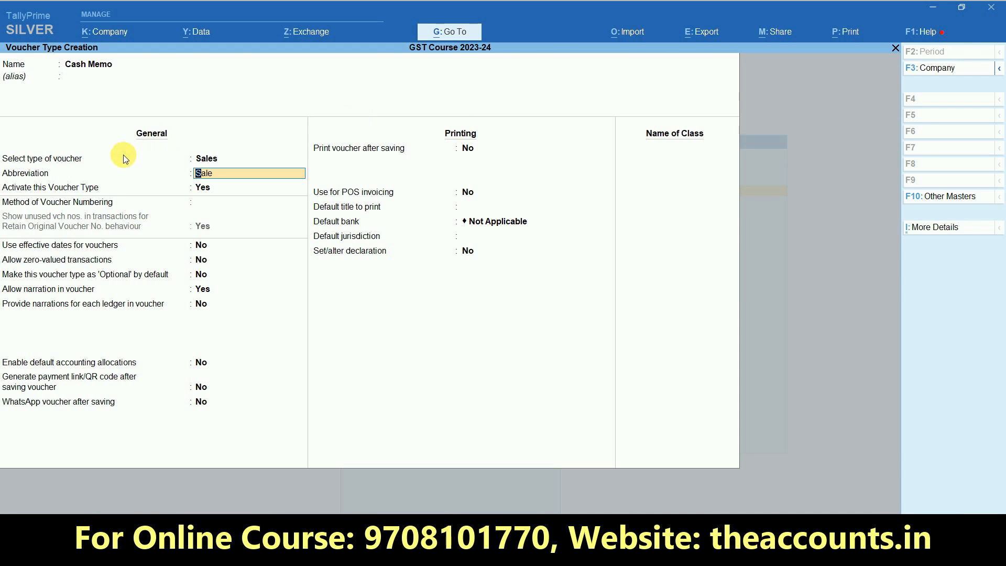
Use automatic numbering that retains original voucher numbers, with additional numbering details enabled
key("Return")
key("Return")
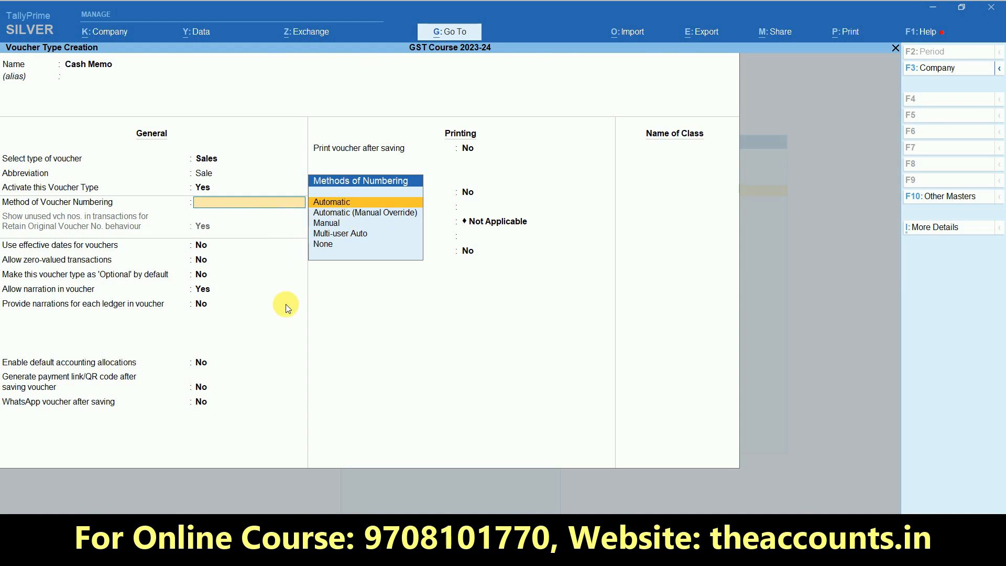
key("Return")
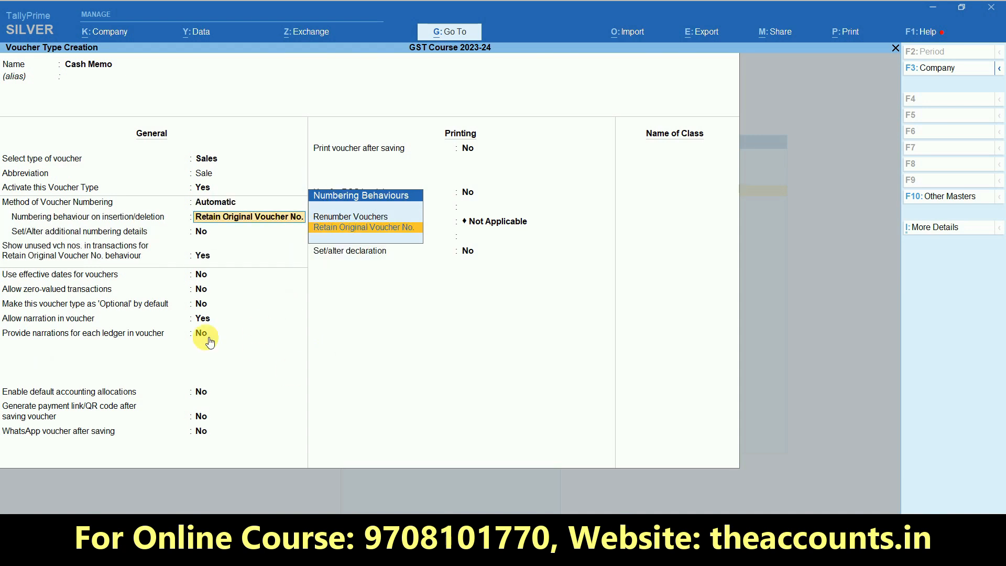
left_click(331, 228)
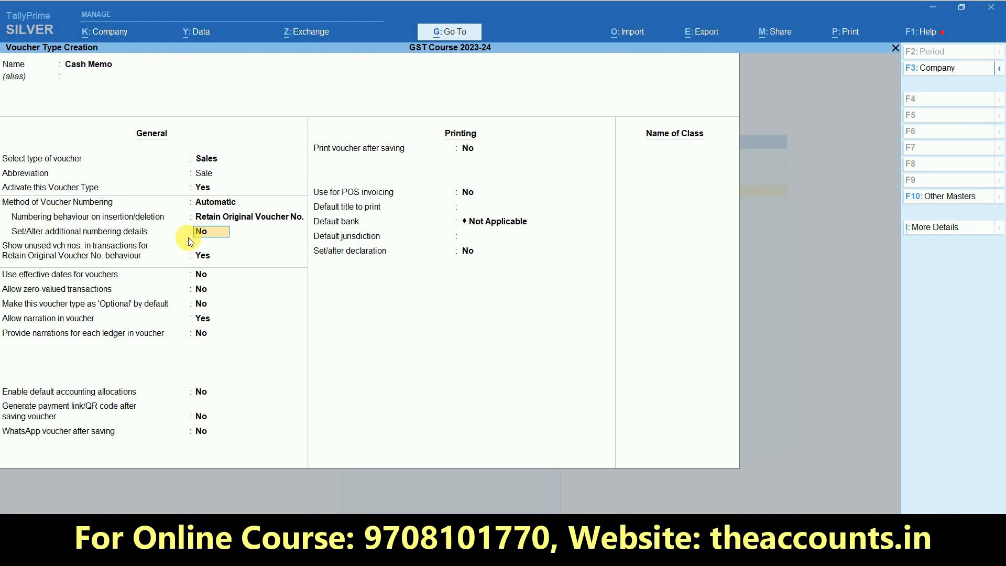
key("y")
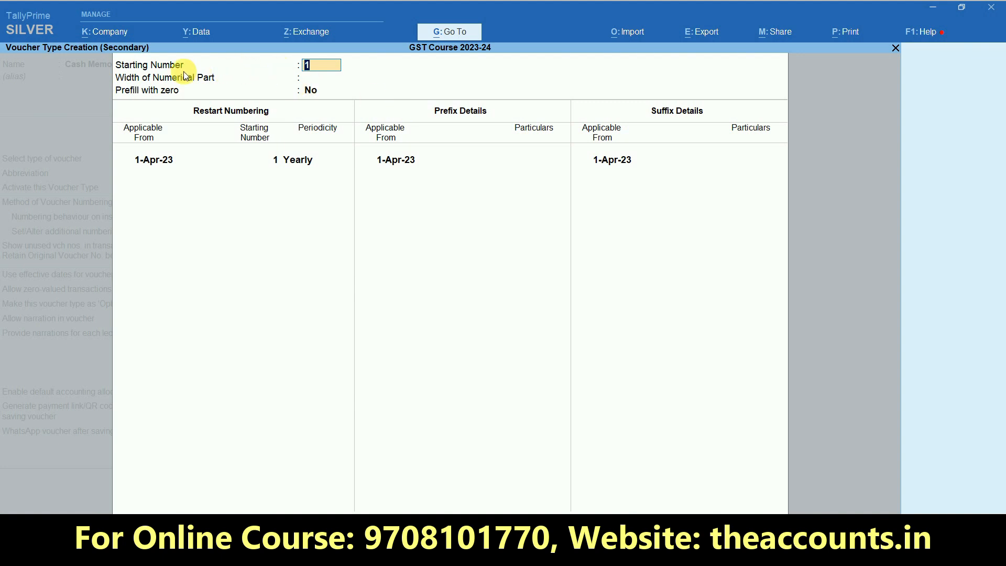
Keep starting number 1 with a numerical width of 4, prefilled with zeros
key("Return")
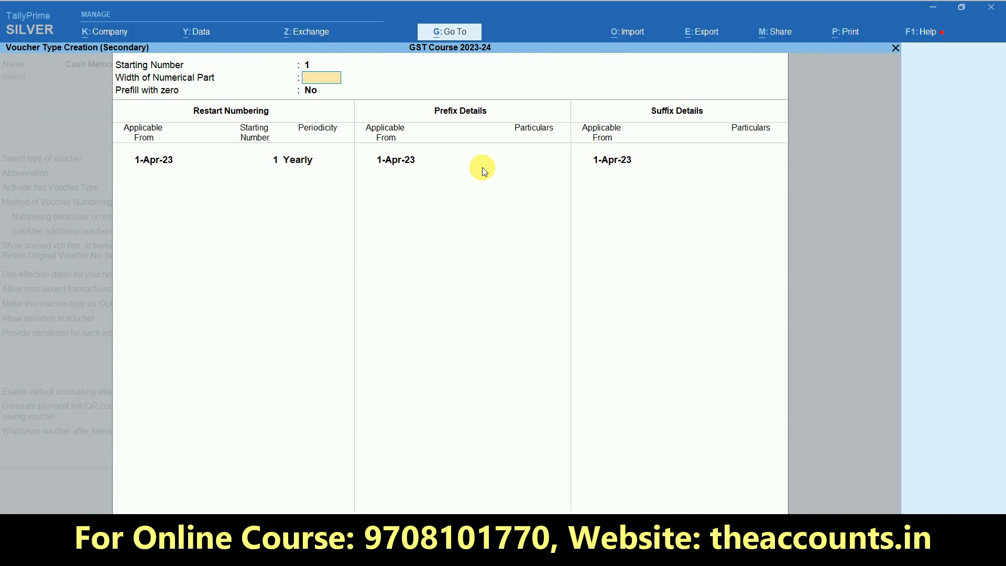
type("4")
key("Return")
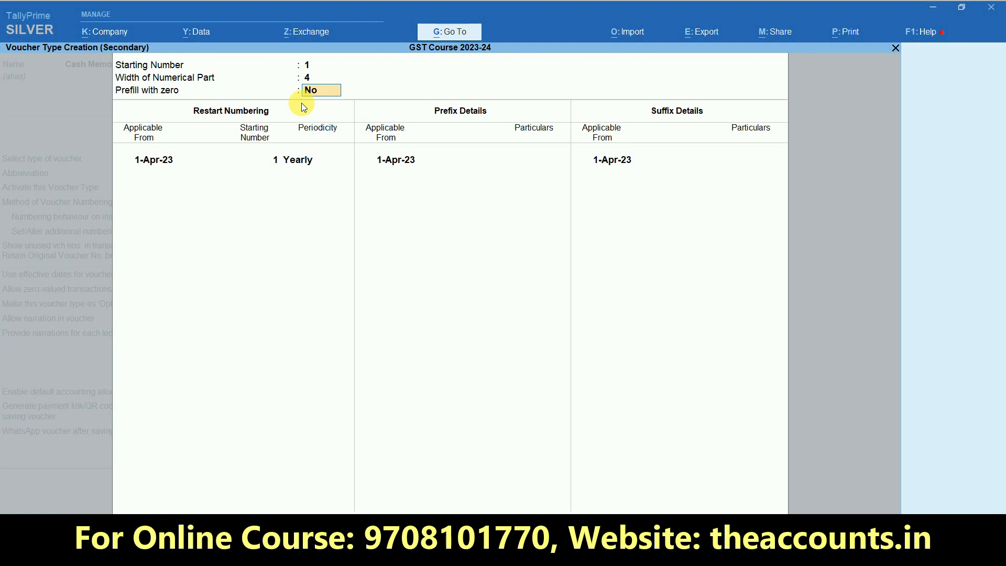
type("y")
key("Return")
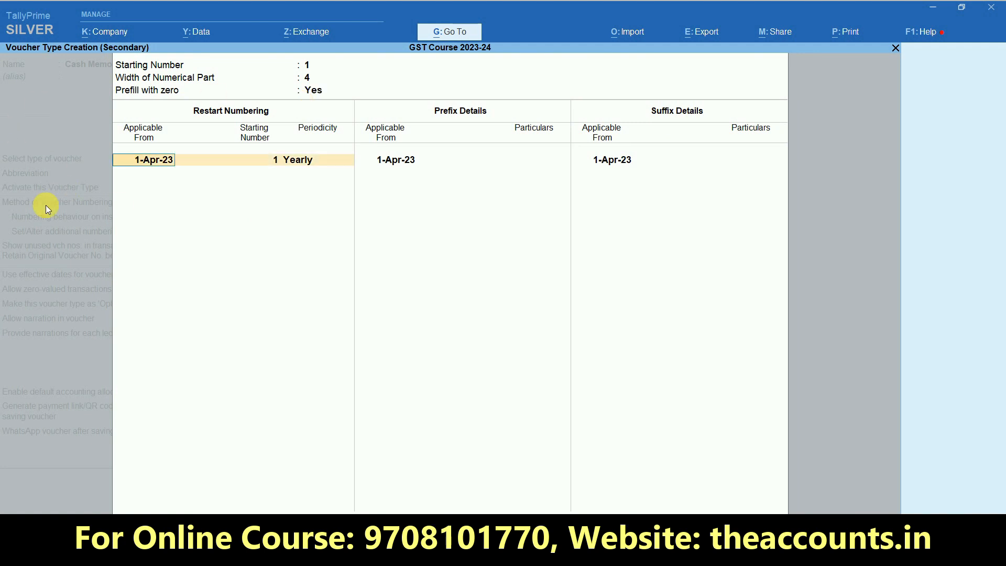
Restart numbering yearly from 1-Apr-23 with prefix CM/ and suffix /23-24
key("Return")
key("Return")
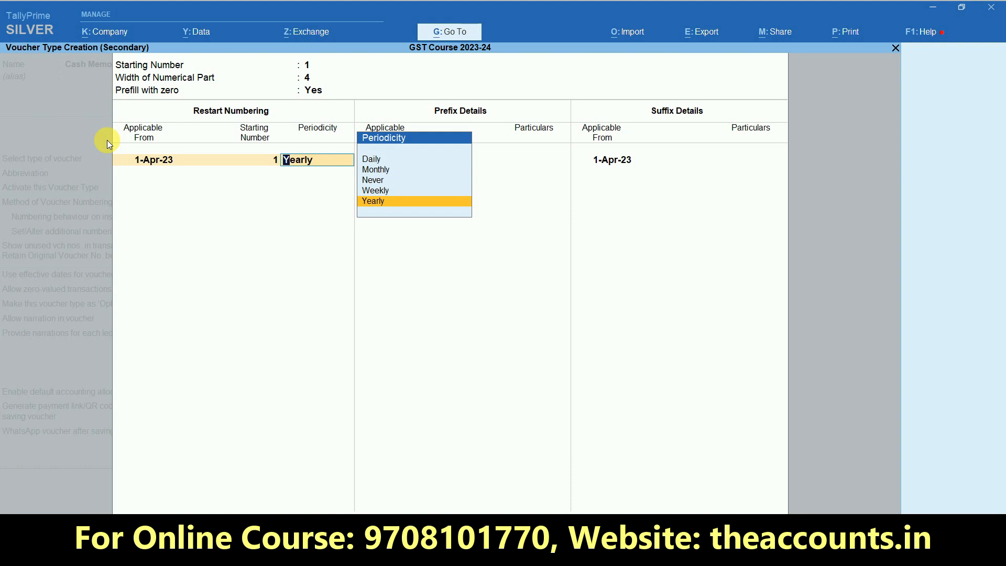
key("Return")
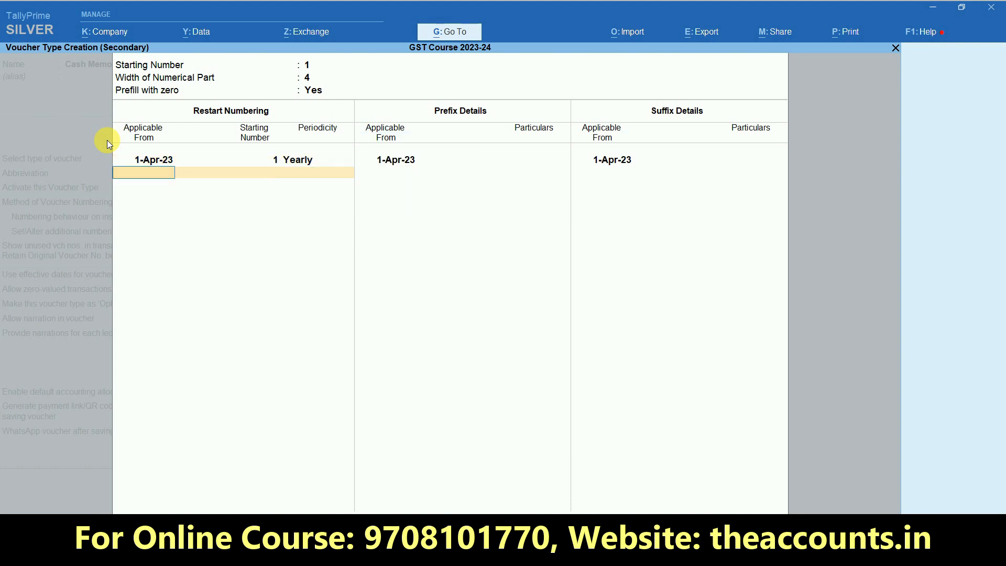
key("Return")
key("Return")
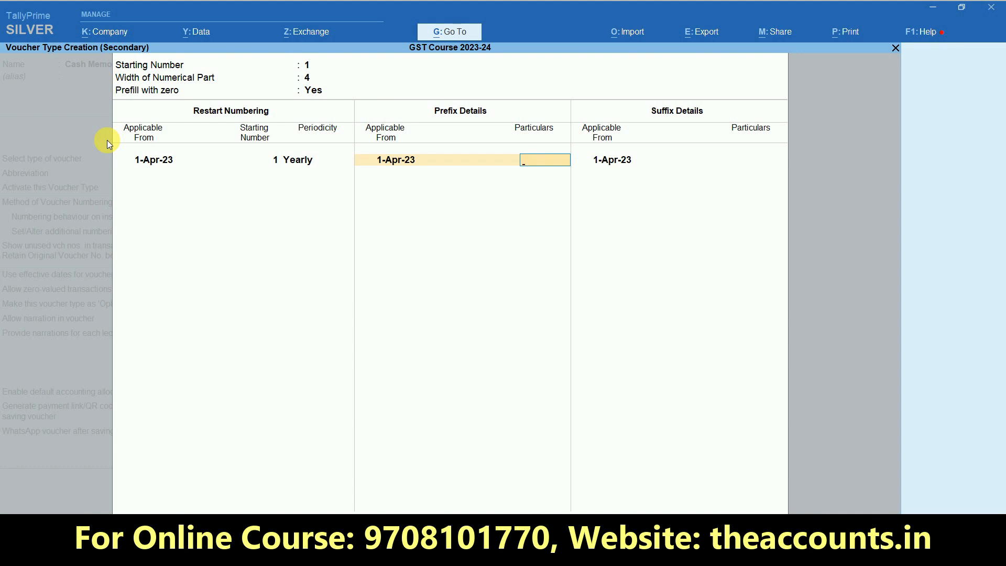
type("CM/")
key("Return")
key("Return")
key("Return")
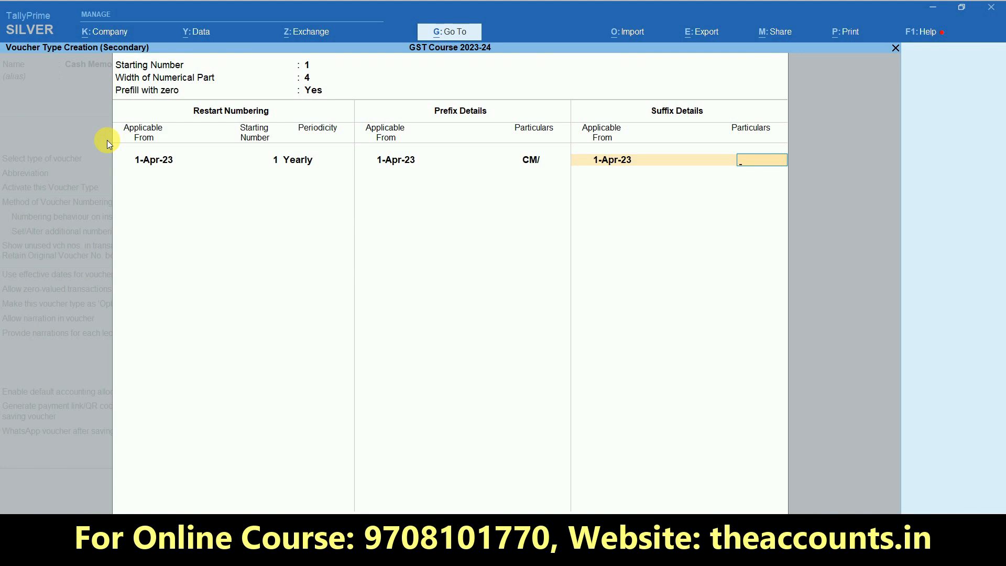
type("23-24")
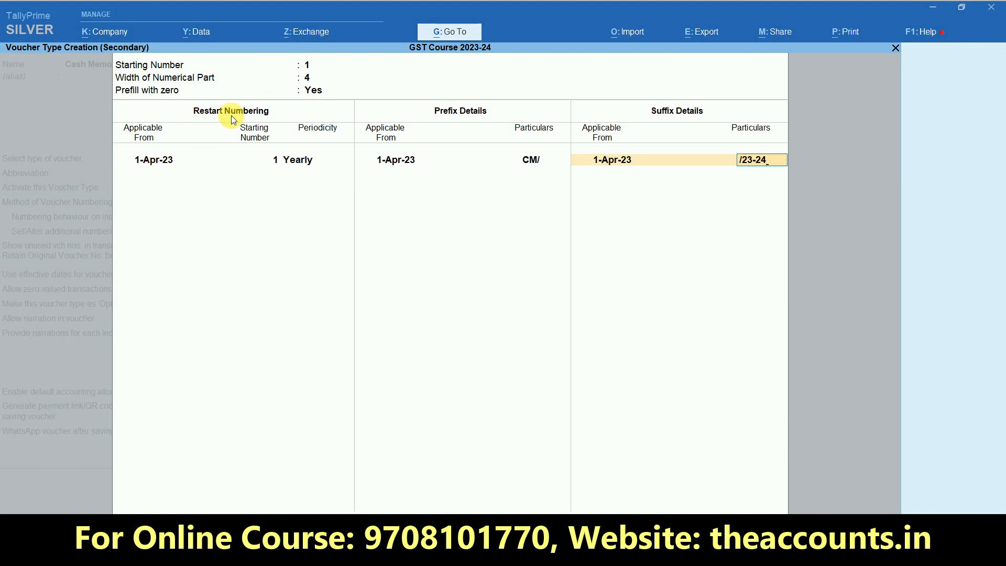
key("Return")
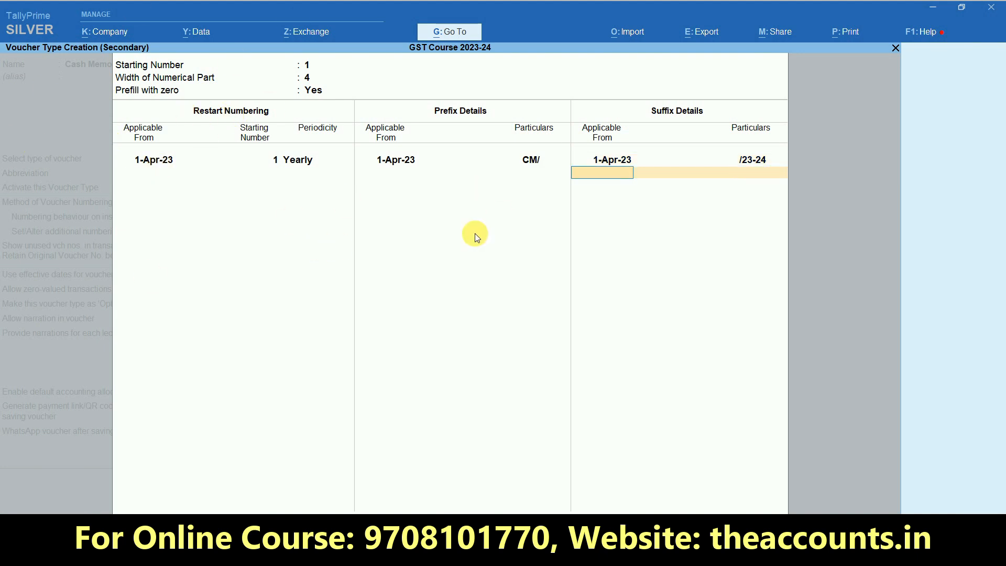
key("Return")
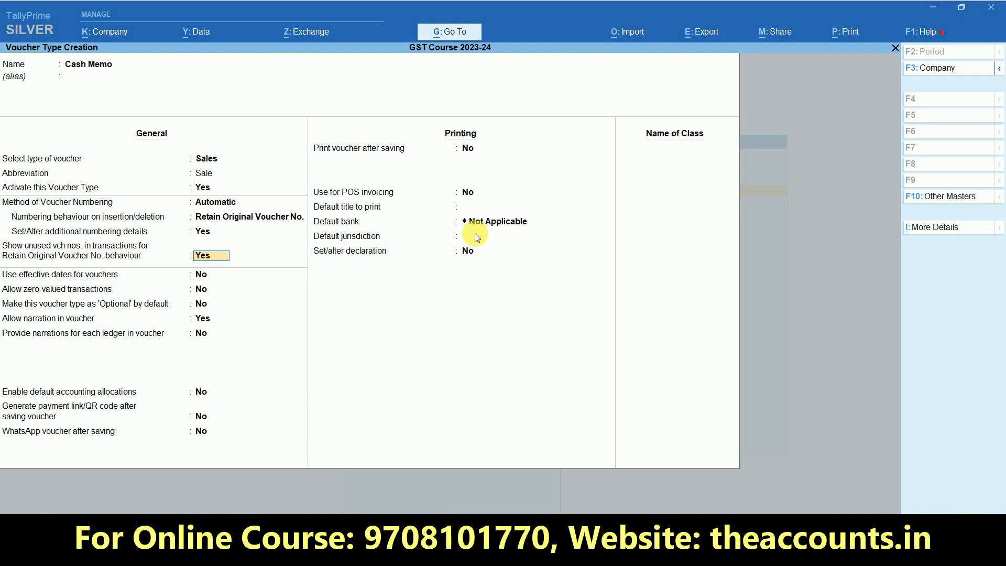
key("Return")
key("Return")
key("Return")
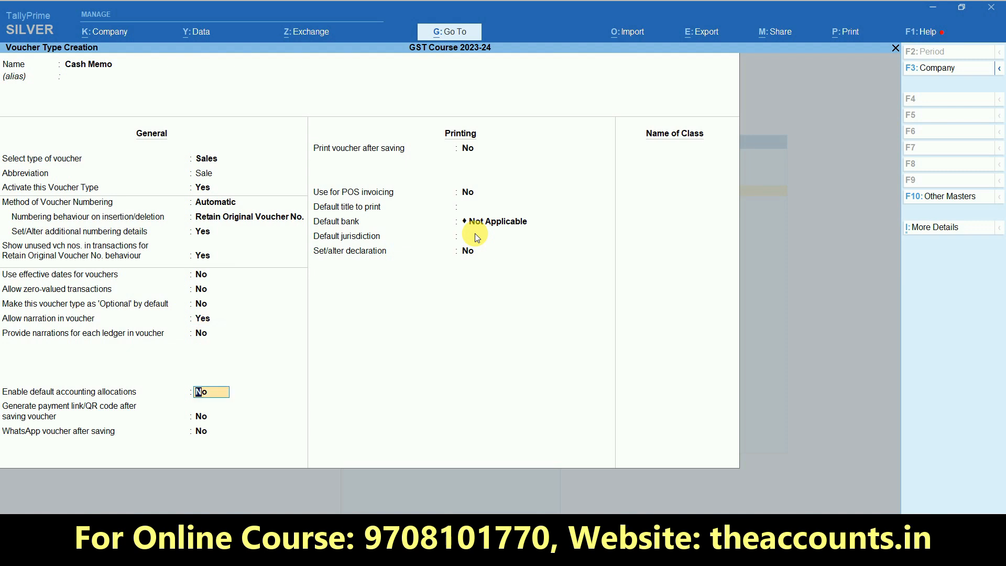
key("Return")
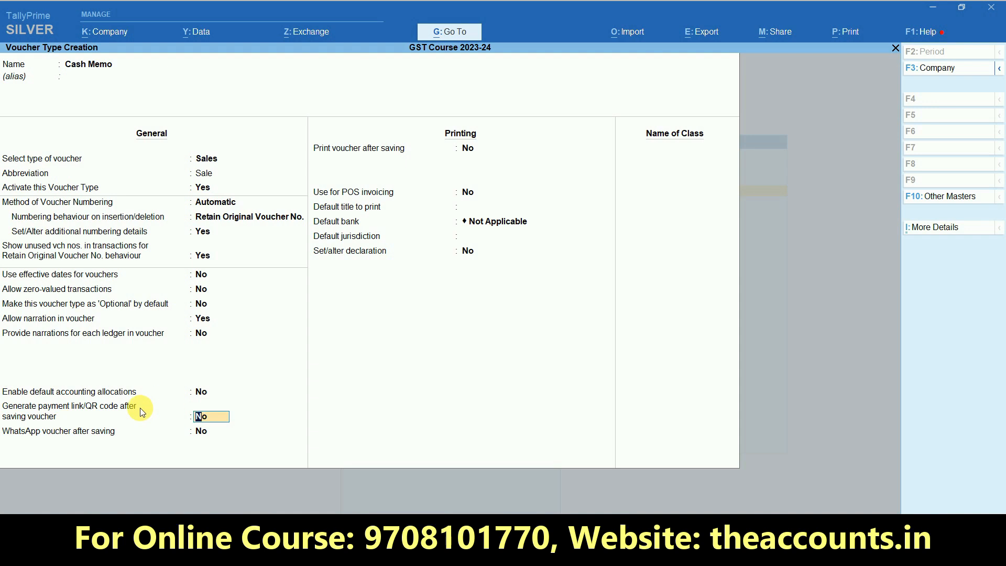
key("Return")
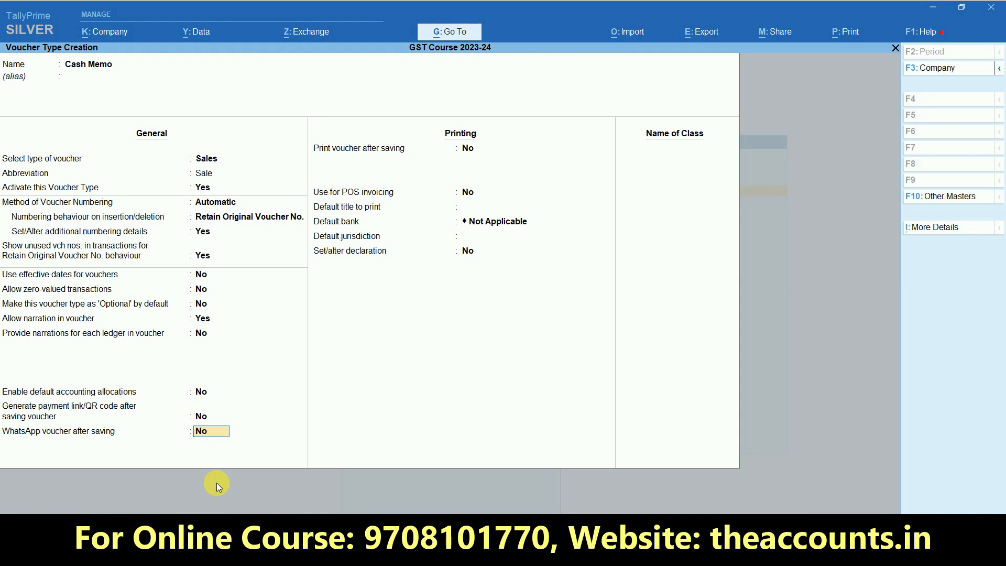
key("Return")
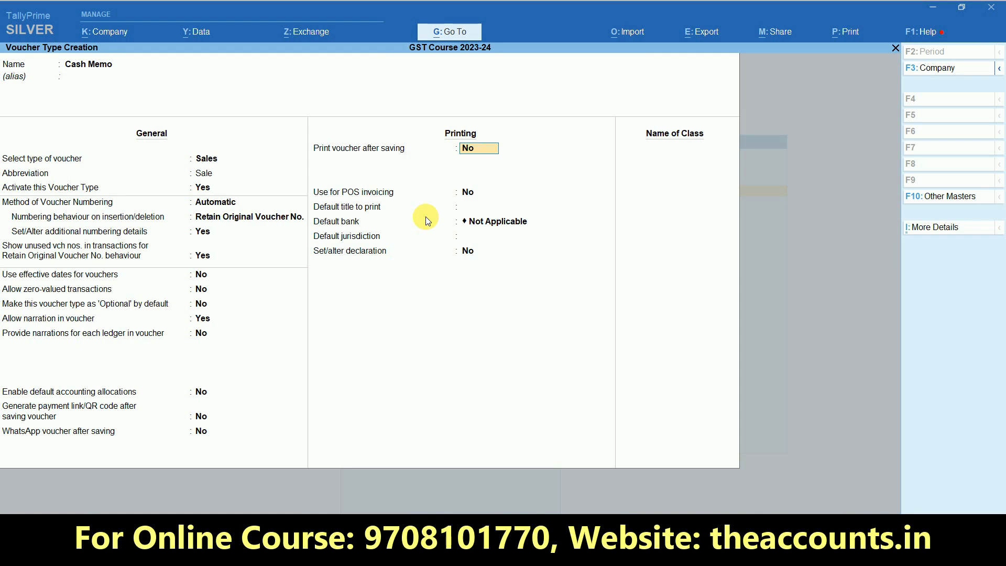
Turn on Print voucher after saving and Use for POS invoicing
type("y")
key("Return")
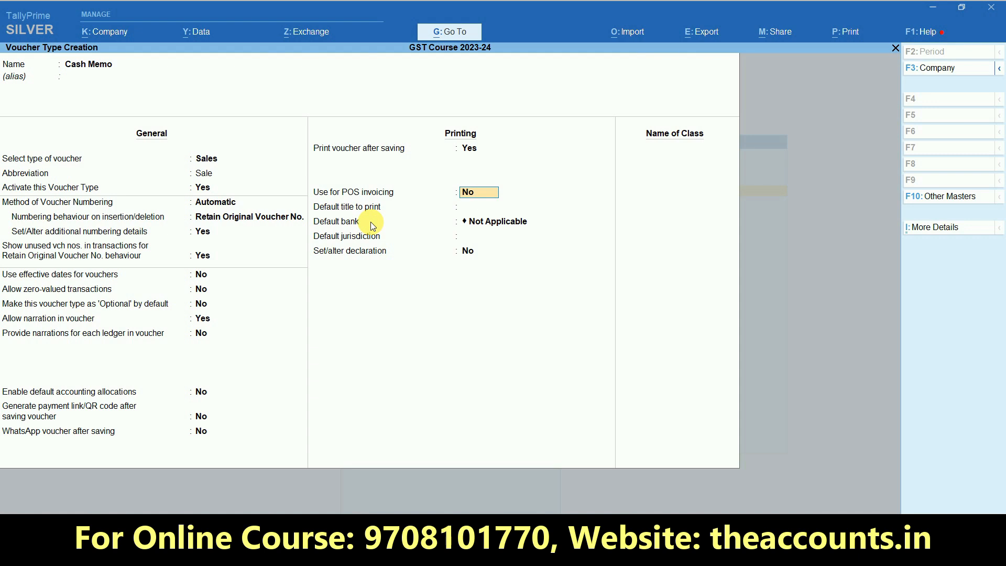
type("y")
key("Return")
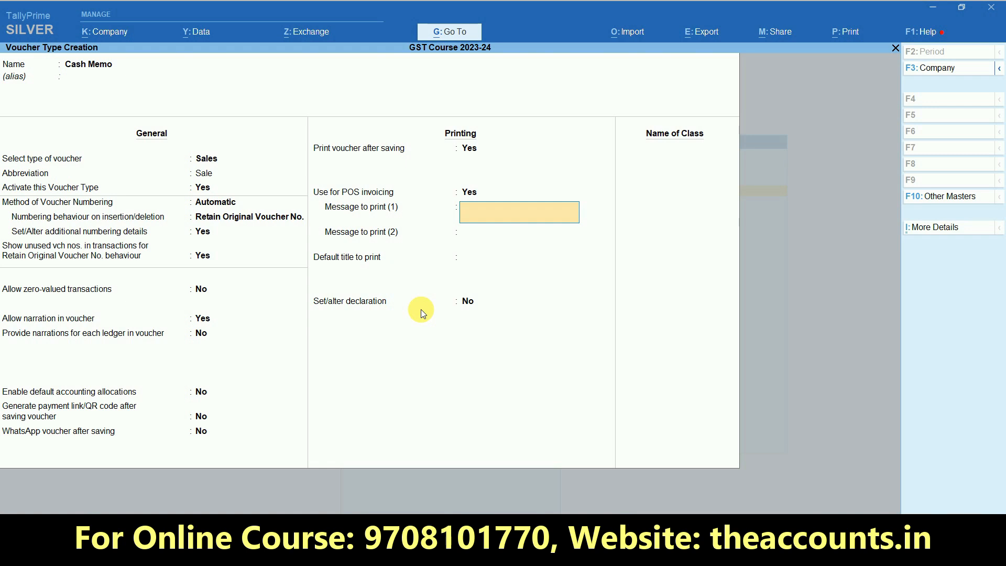
Enter POS messages 'Thanking You' and 'Visit Again', leaving the print title empty
type("Thanking You")
key("Return")
type("Visis")
key("BackSpace")
type("t Again")
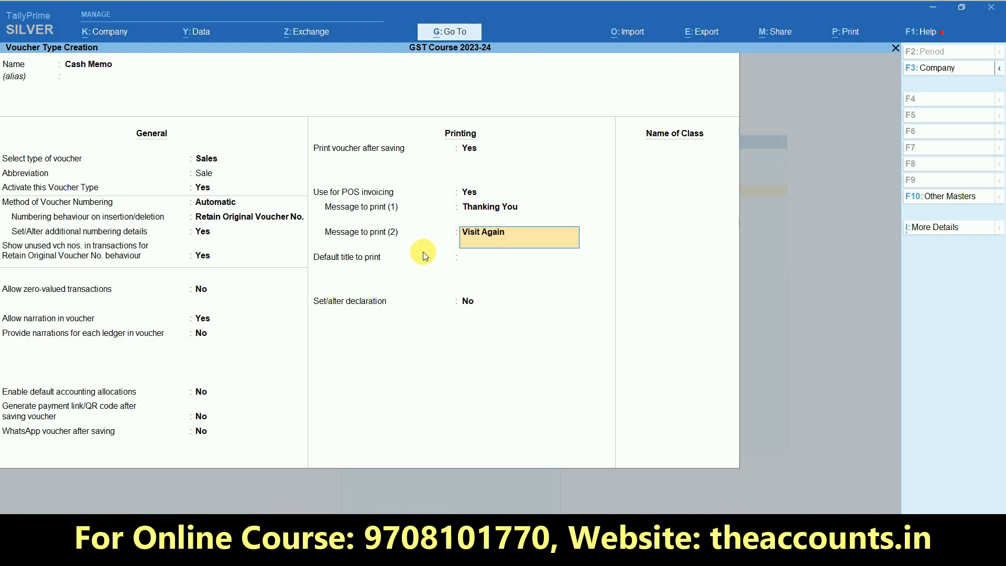
key("Return")
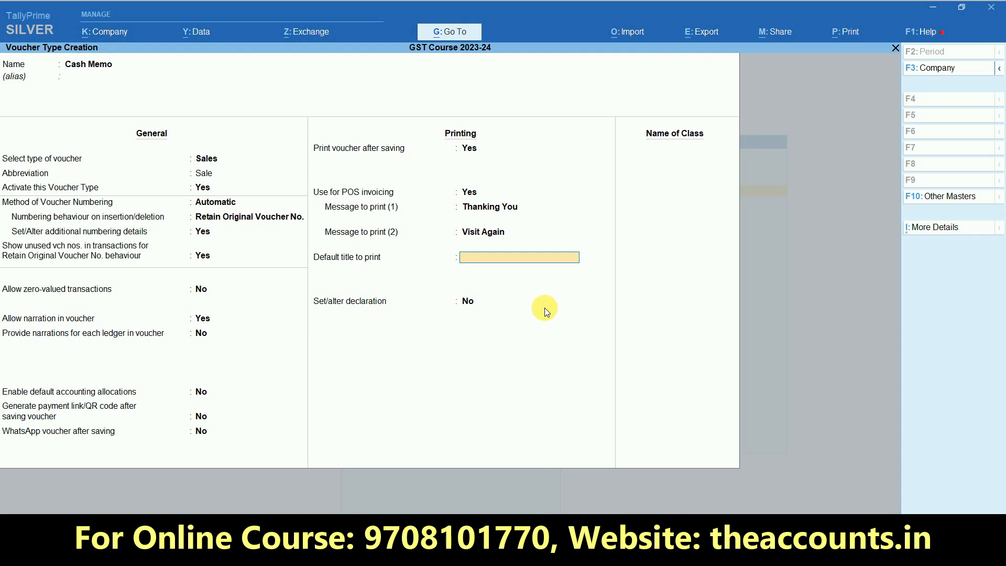
key("Return")
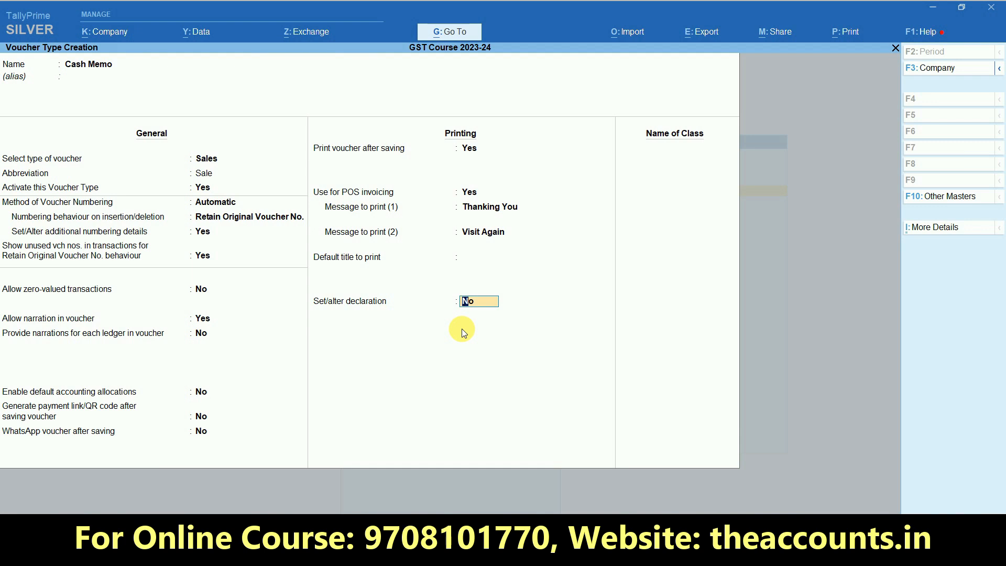
Add a declaration reading '1. Goods Once sold will not be taken back'
type("y")
key("Return")
type("1.")
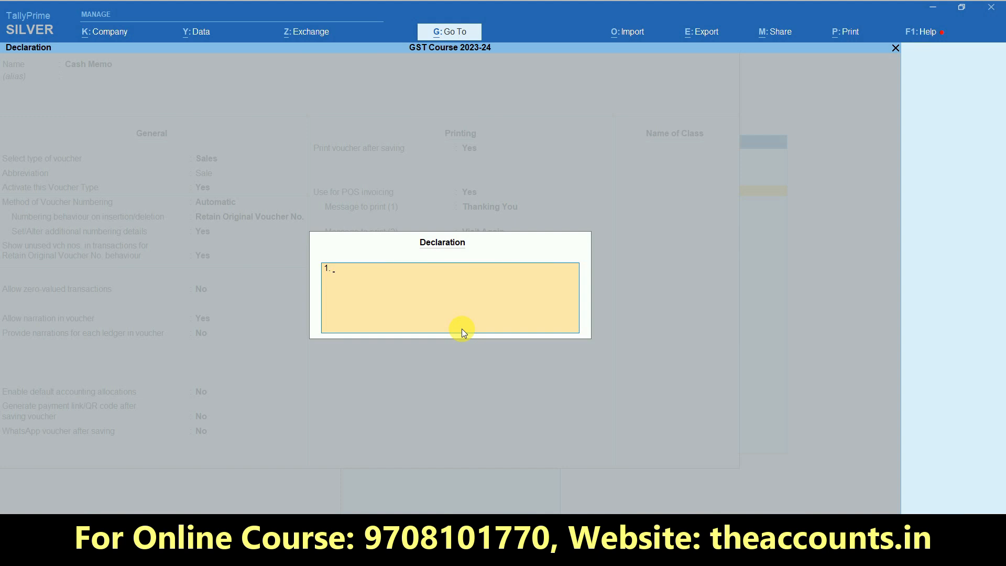
type(" Goods Once sold will not be taken back")
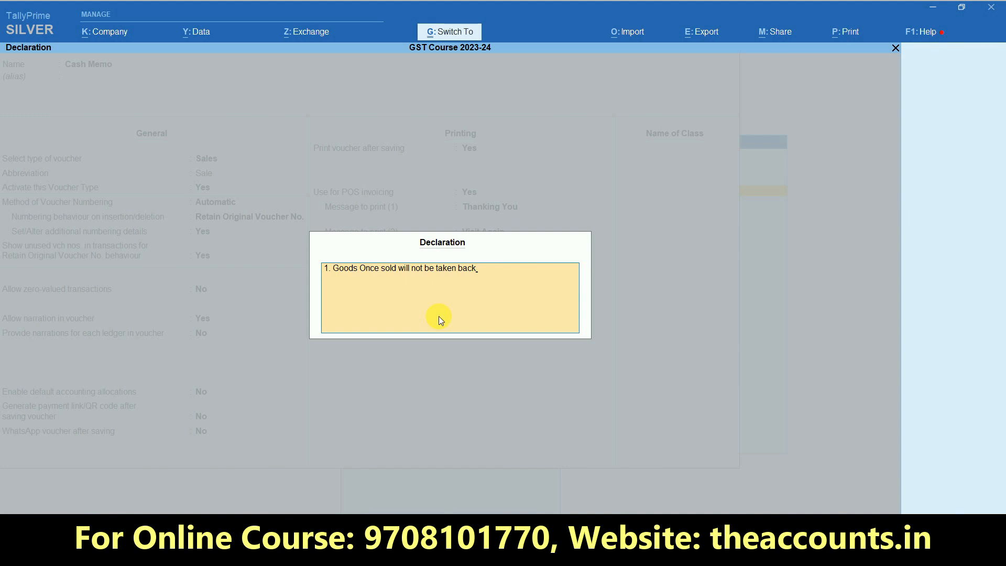
Add a second declaration line, close the declaration, and create a POS class named POS
key("Return")
type("2. kjhkhkljh")
key("ctrl+a")
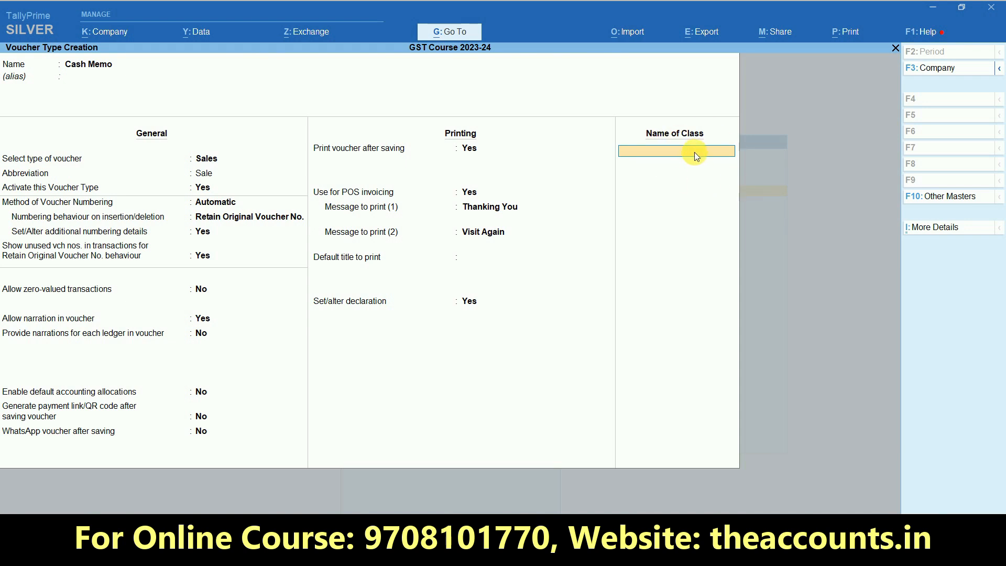
type("POS")
key("Return")
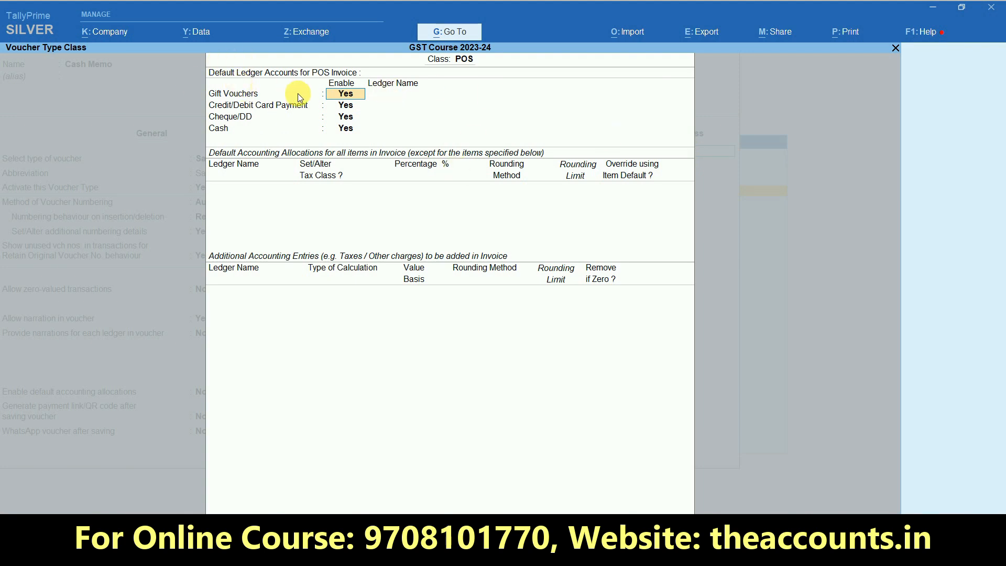
Turn off Gift Vouchers in the POS class
key("ctrl+1")
left_click(238, 125)
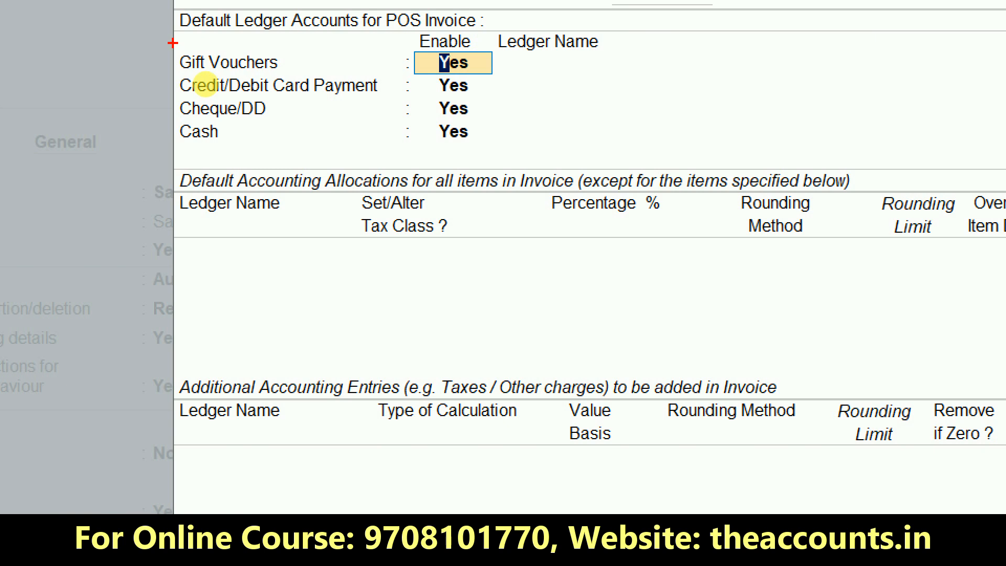
left_click_drag(173, 43, 286, 1)
left_click_drag(166, 86, 285, 37)
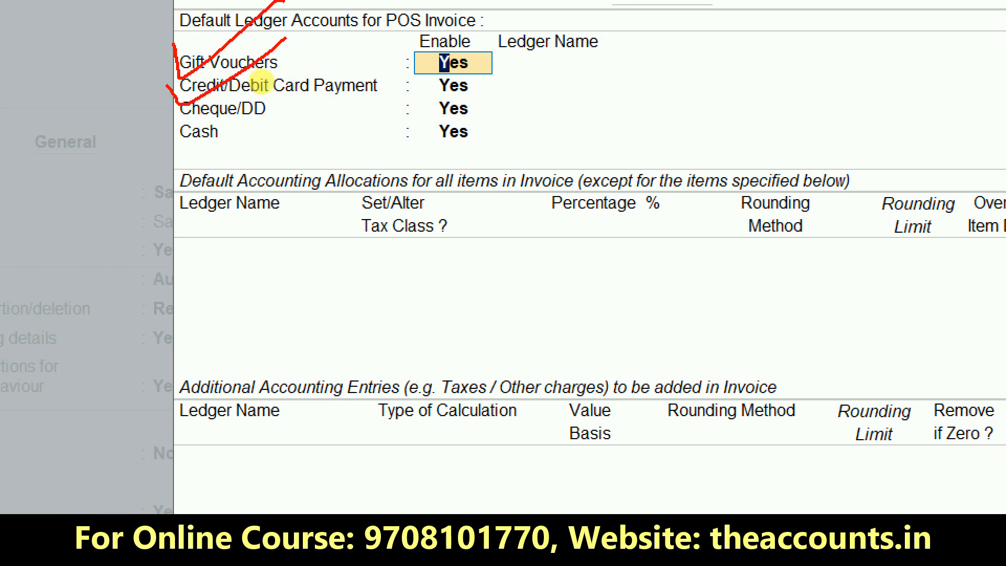
mouse_move(179, 107)
left_mouse_down()
mouse_move(180, 119)
mouse_move(215, 114)
mouse_move(289, 79)
left_mouse_up()
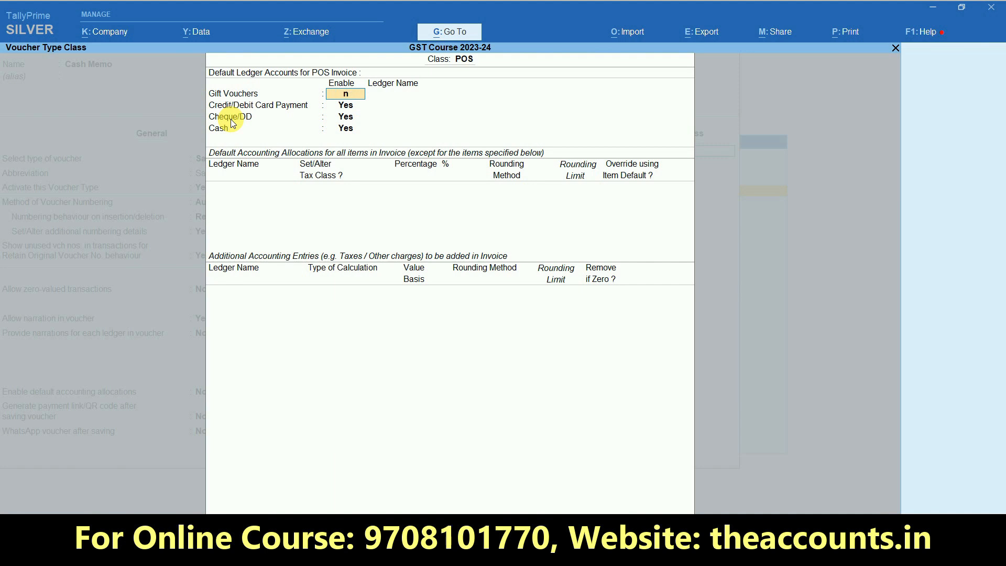
key("n")
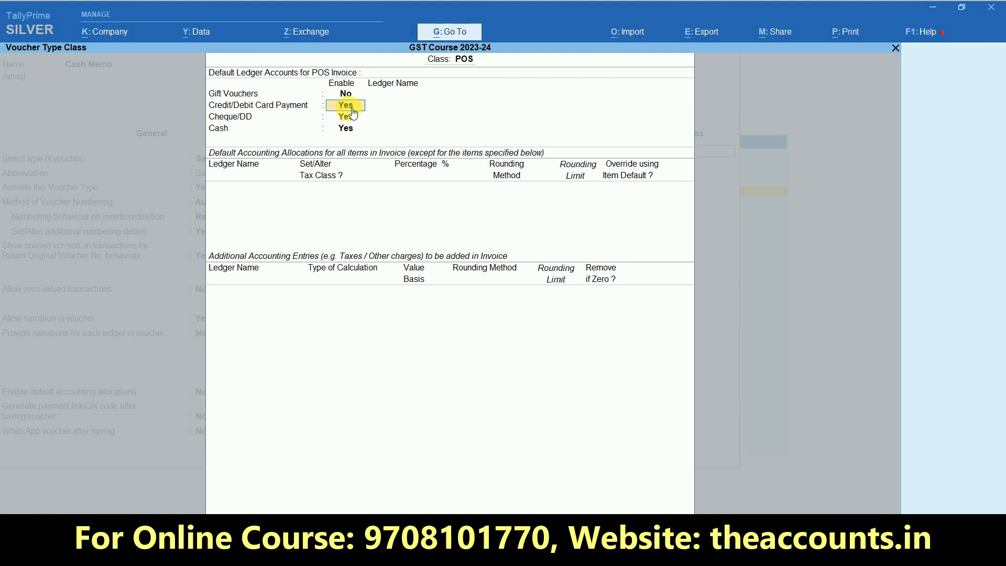
Post credit/debit card payments to the State Bank of India ledger
key("Return")
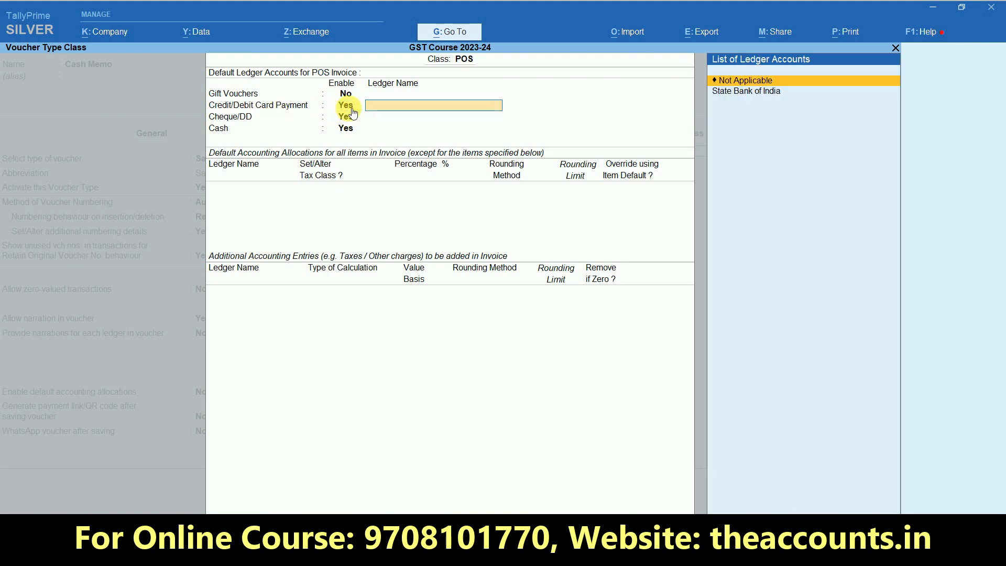
left_click(753, 98)
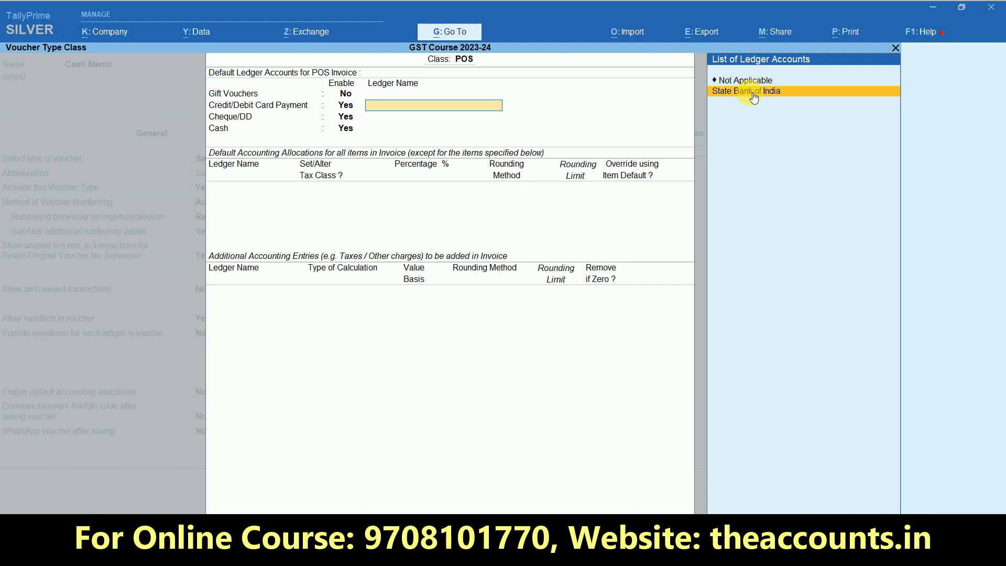
left_click(753, 94)
key("BackSpace")
key("ctrl+Return")
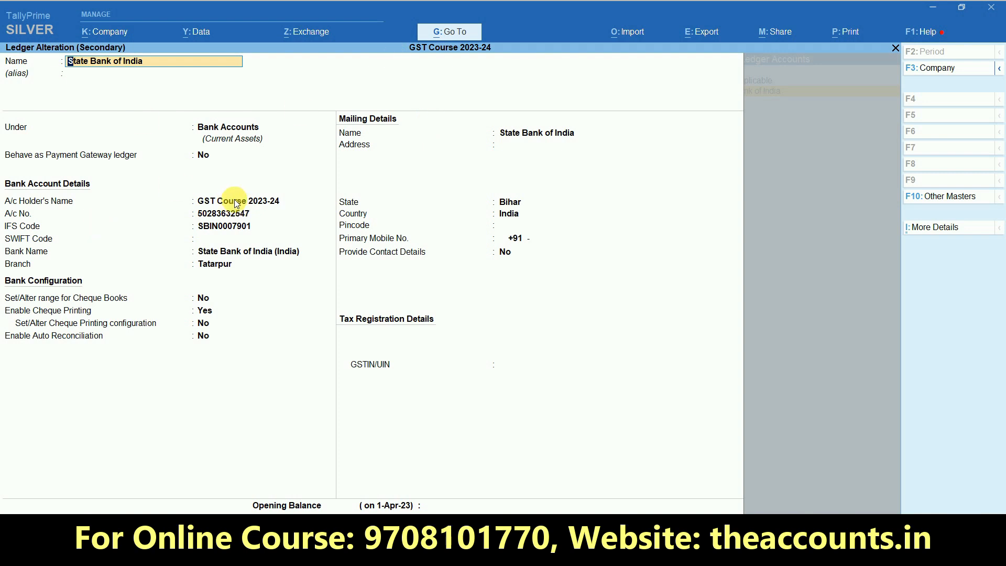
key("Escape")
key("Escape")
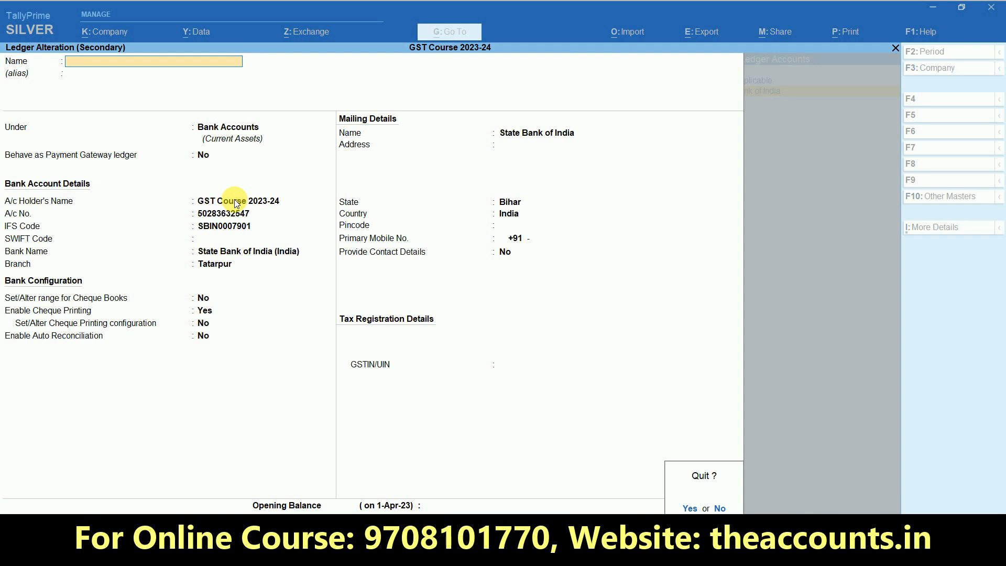
key("y")
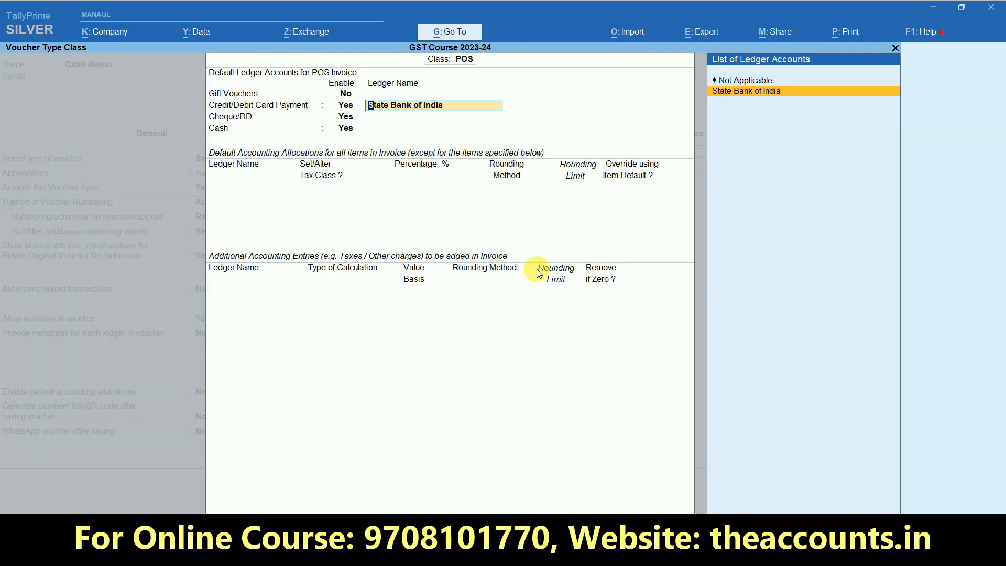
key("Return")
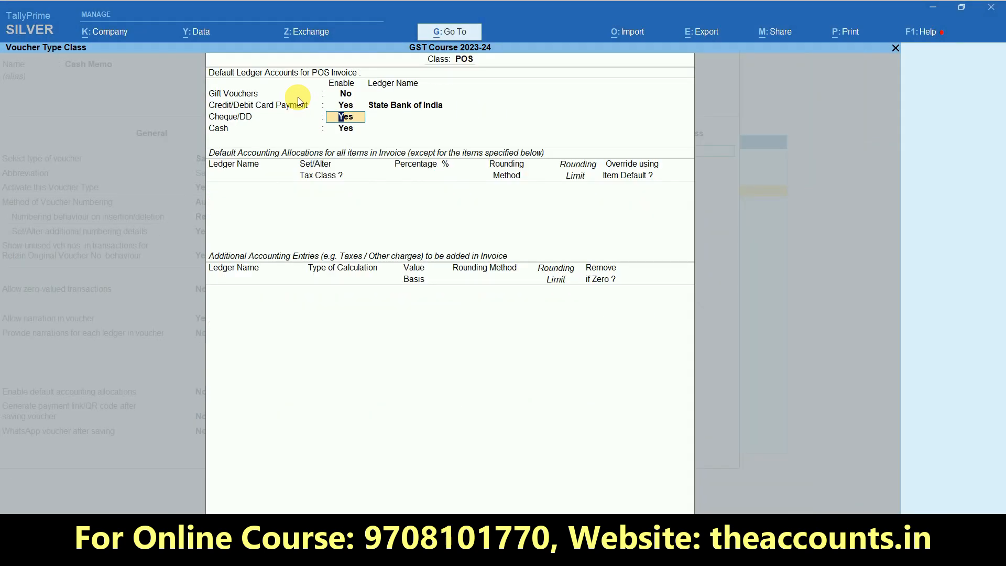
Disable Cheque/DD payments and post cash payments to the Cash ledger
type("n")
key("Return")
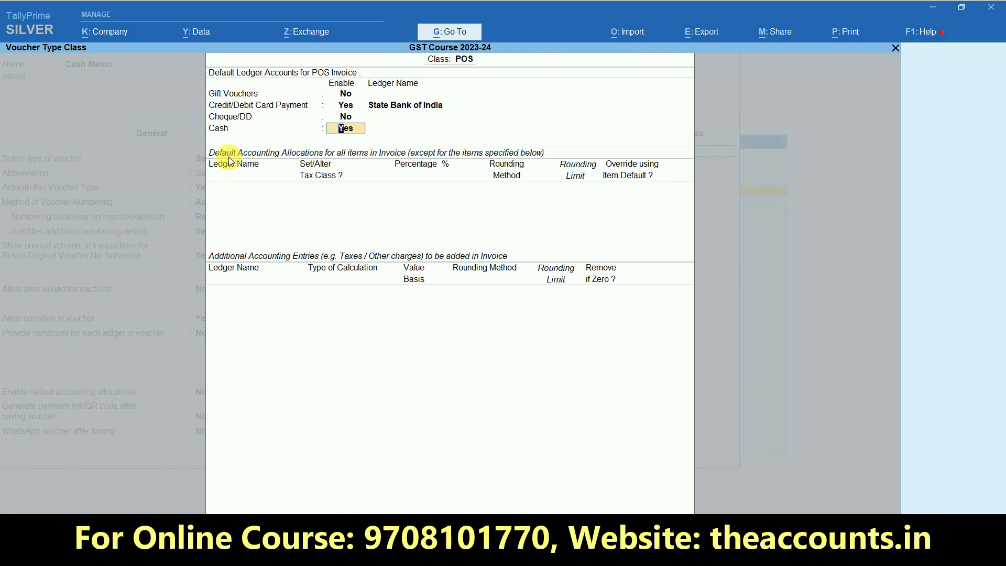
key("Return")
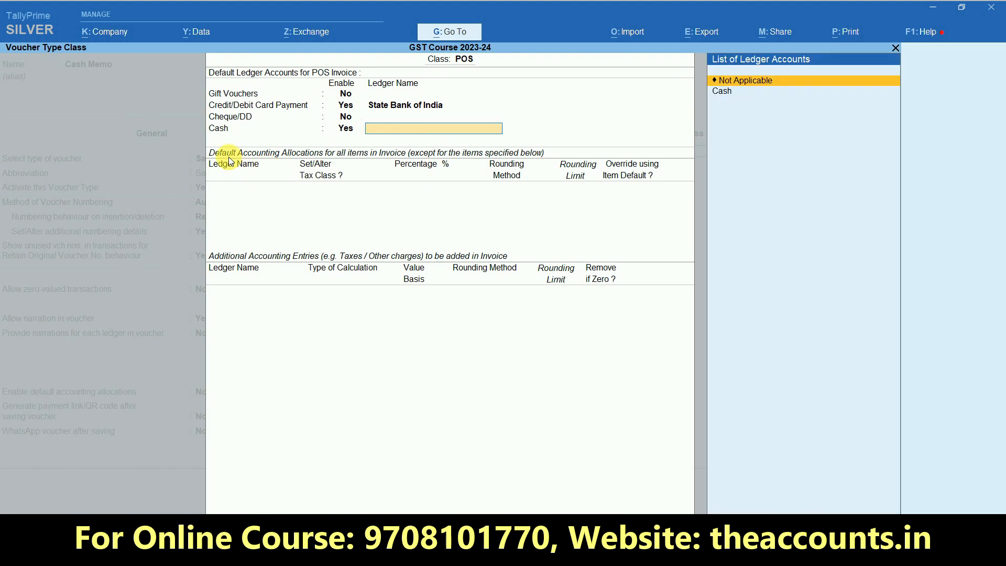
left_click(730, 92)
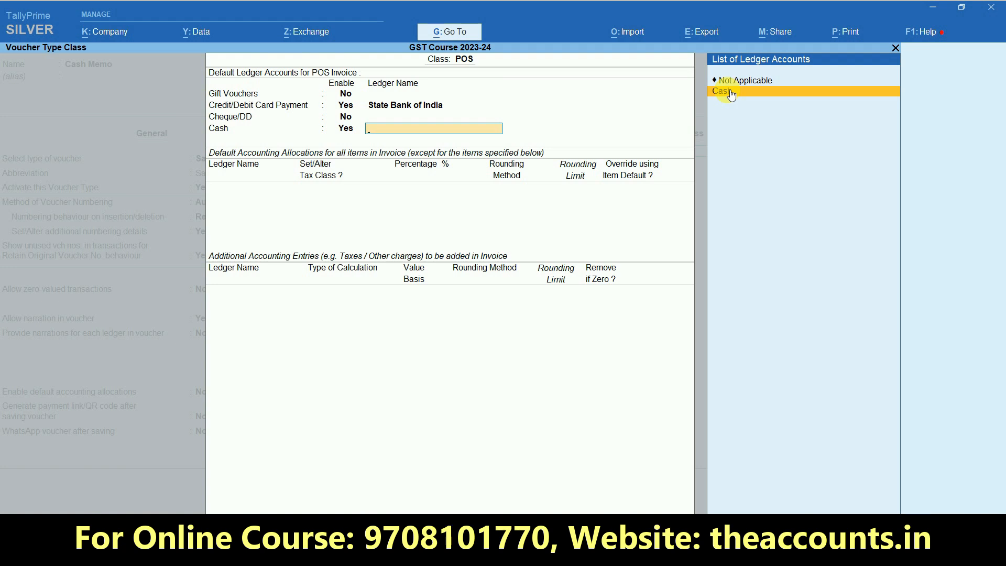
left_click(730, 92)
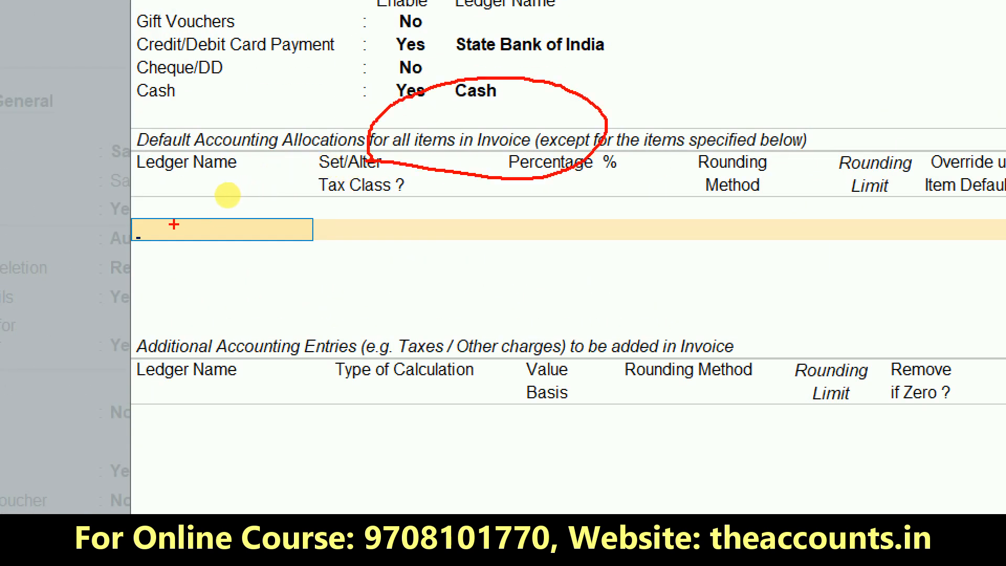
left_click_drag(173, 225, 306, 161)
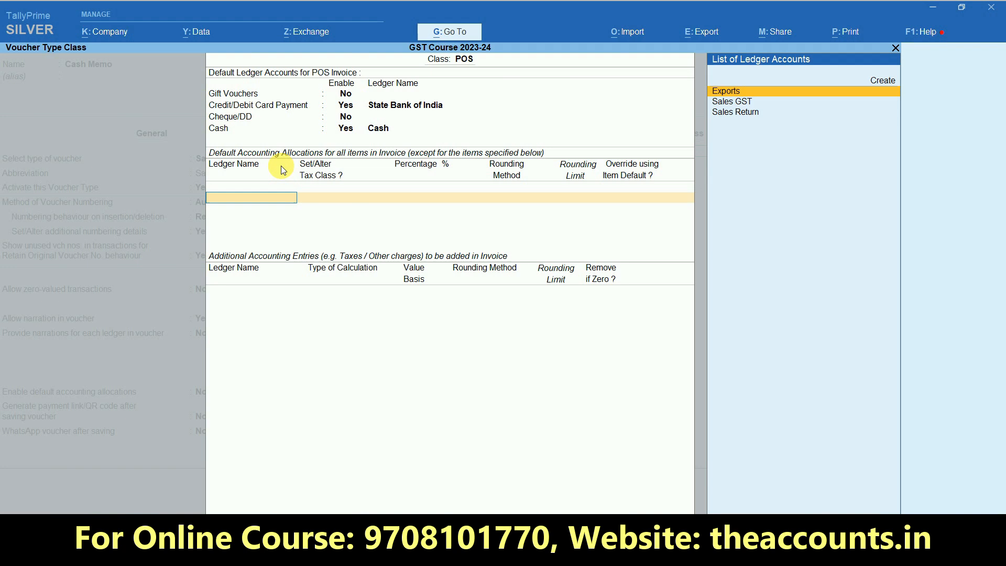
Allocate POS items 100% to the Sales GST ledger, confirming it with Goods as the supply type
key("Down")
key("Return")
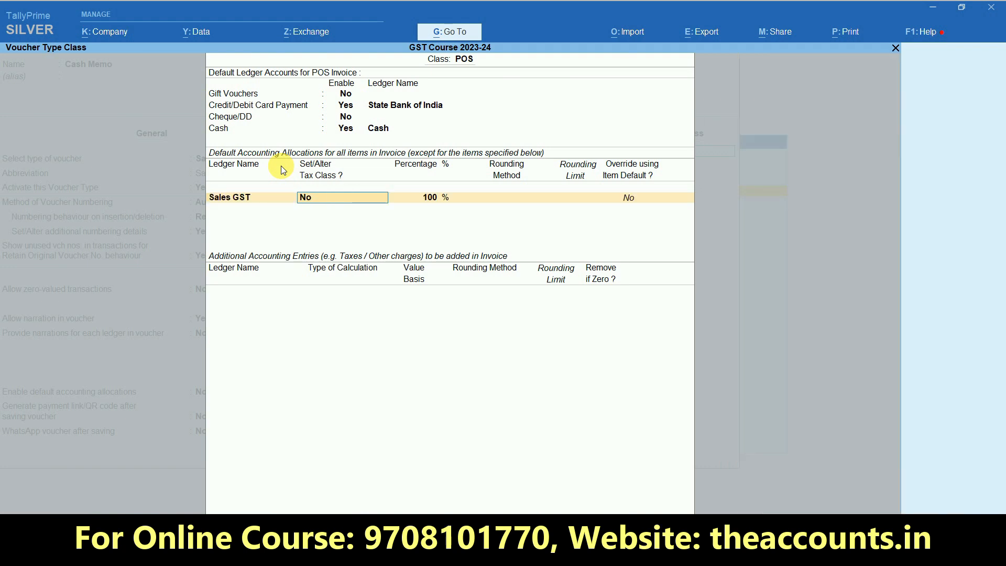
key("BackSpace")
key("ctrl+Return")
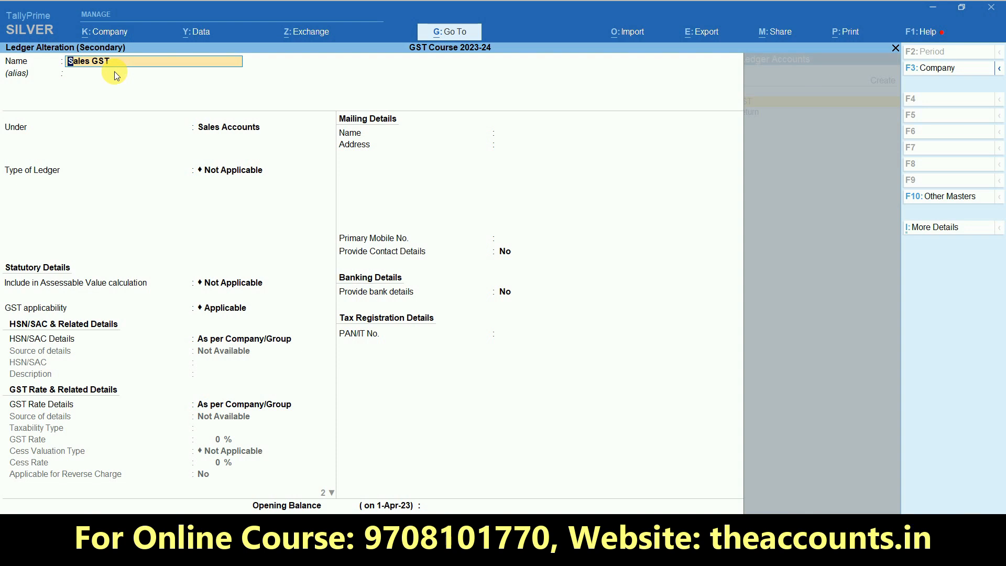
key("Return")
key("Return")
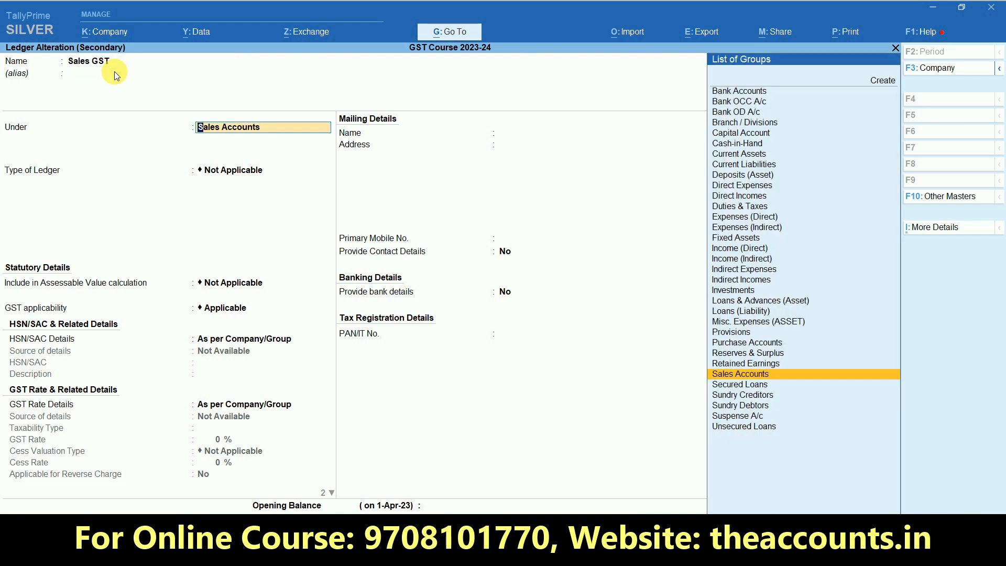
key("Return")
key("Return")
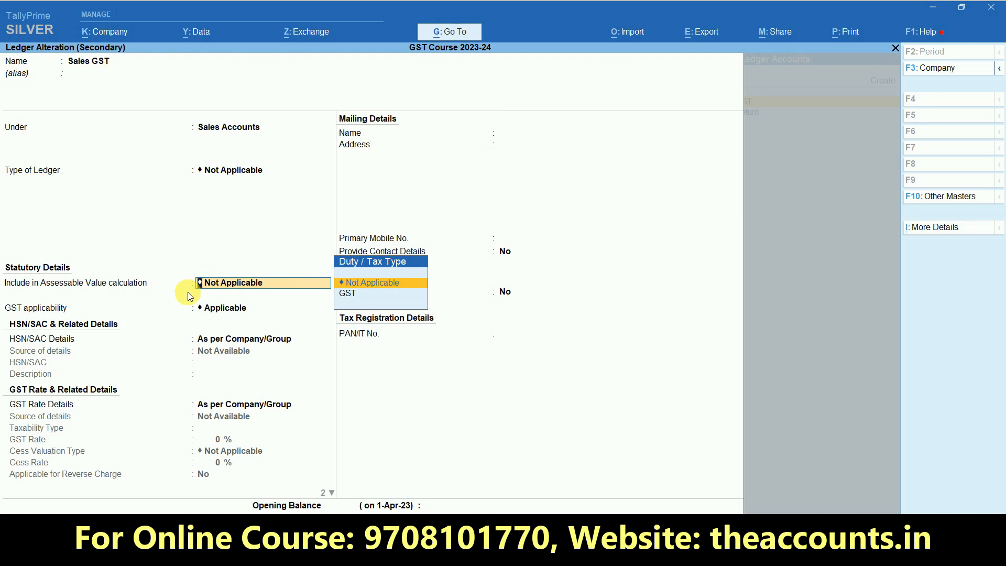
key("Return")
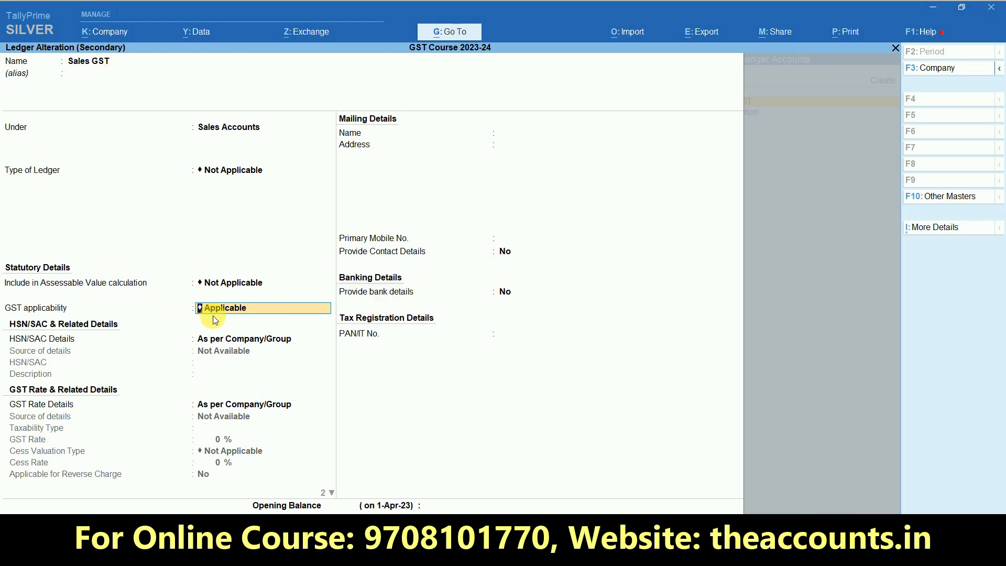
key("Return")
key("Return")
key("Return")
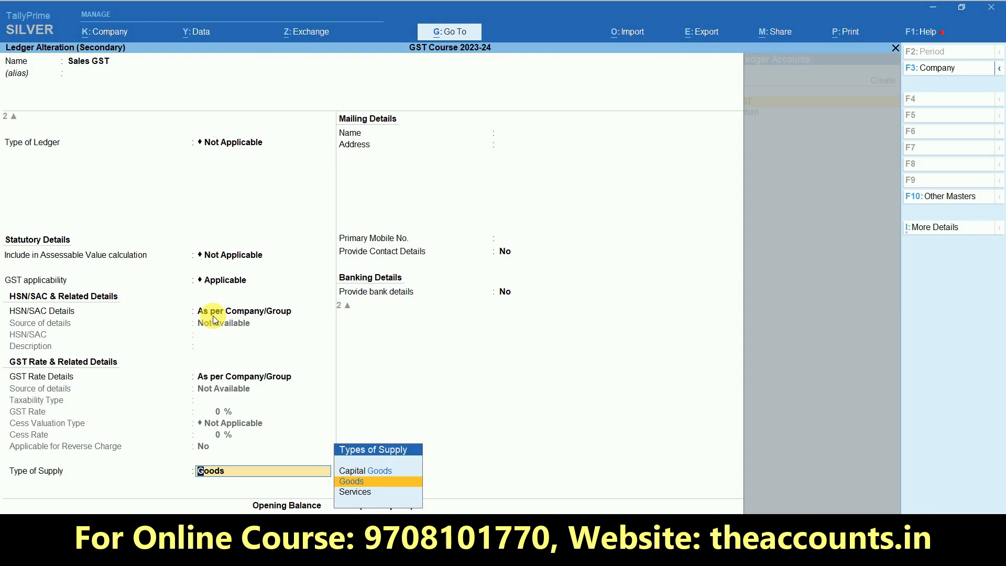
key("Return")
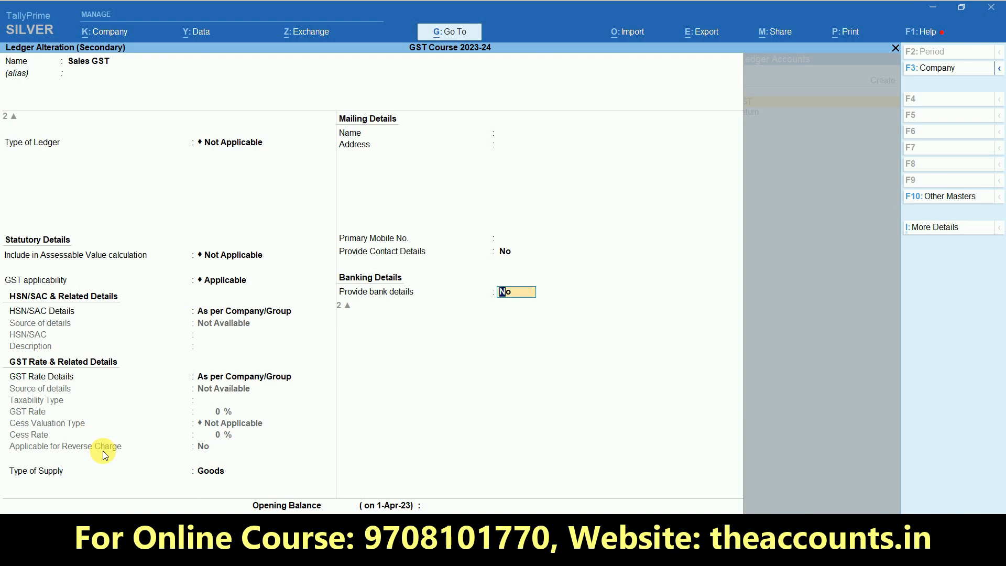
key("Return")
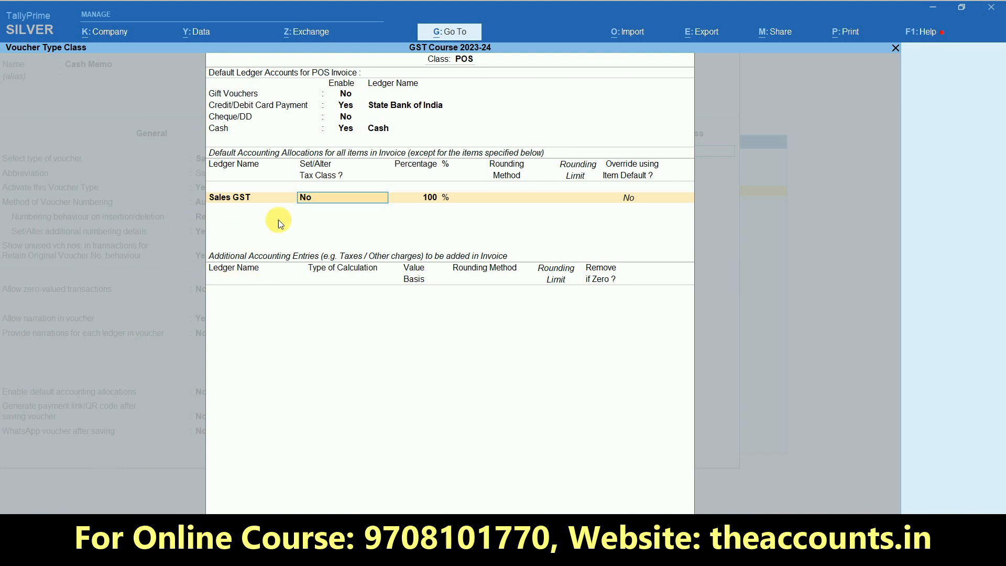
key("Return")
key("Return")
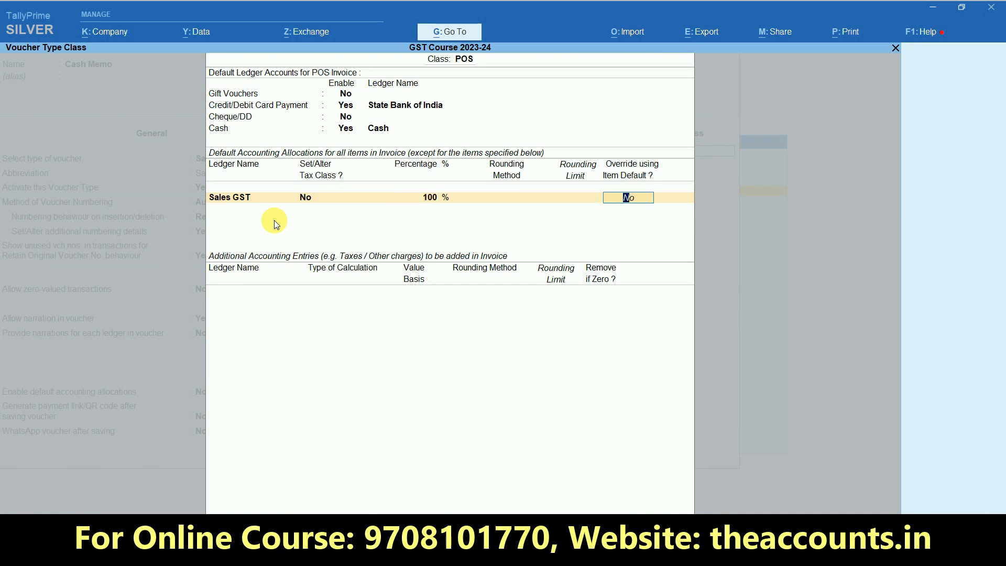
key("Return")
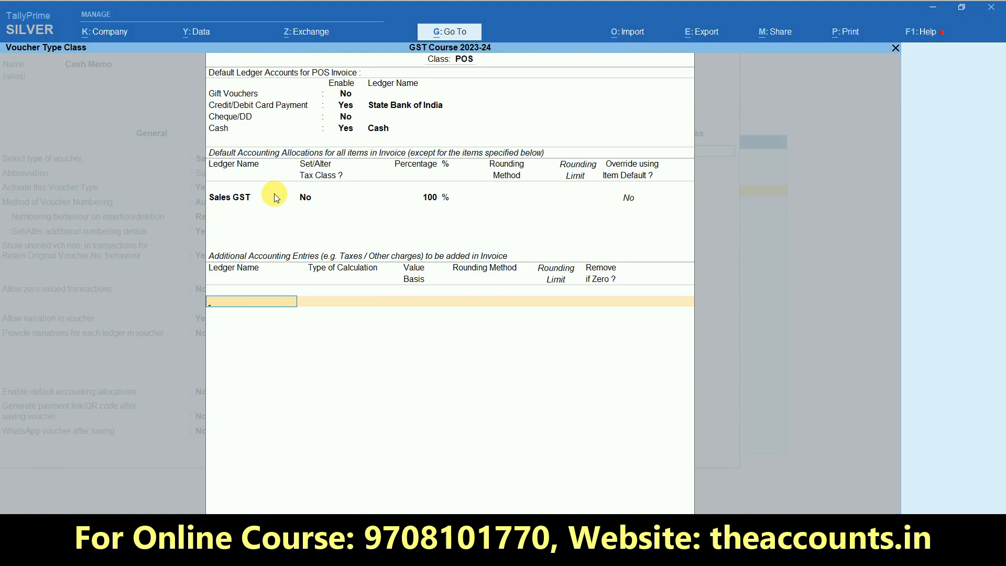
Add SGST, CGST and Round Off as additional accounting entries in the POS class
key("space")
type("Sgst")
key("Return")
type("Cgst")
key("Return")
key("Return")
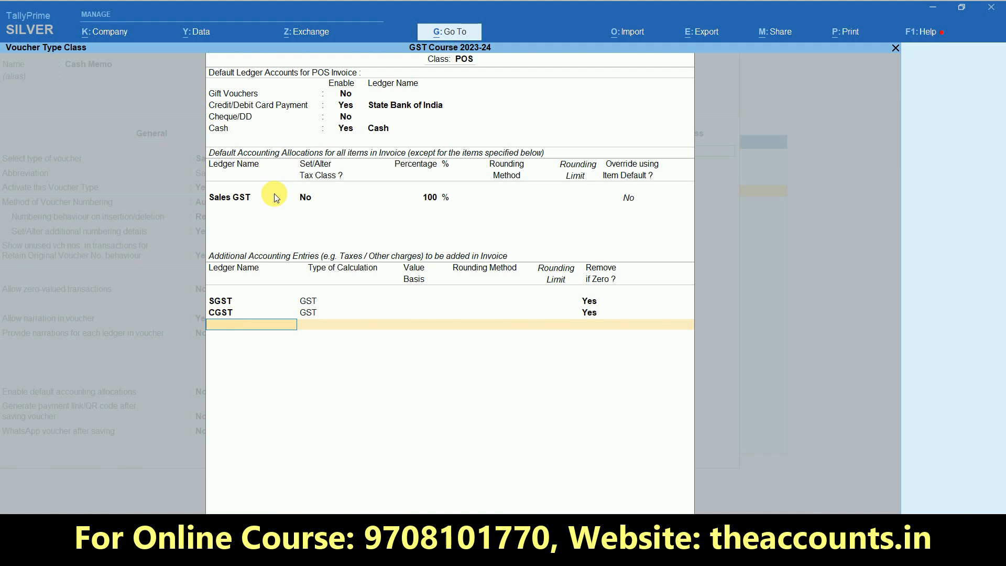
type("Roun")
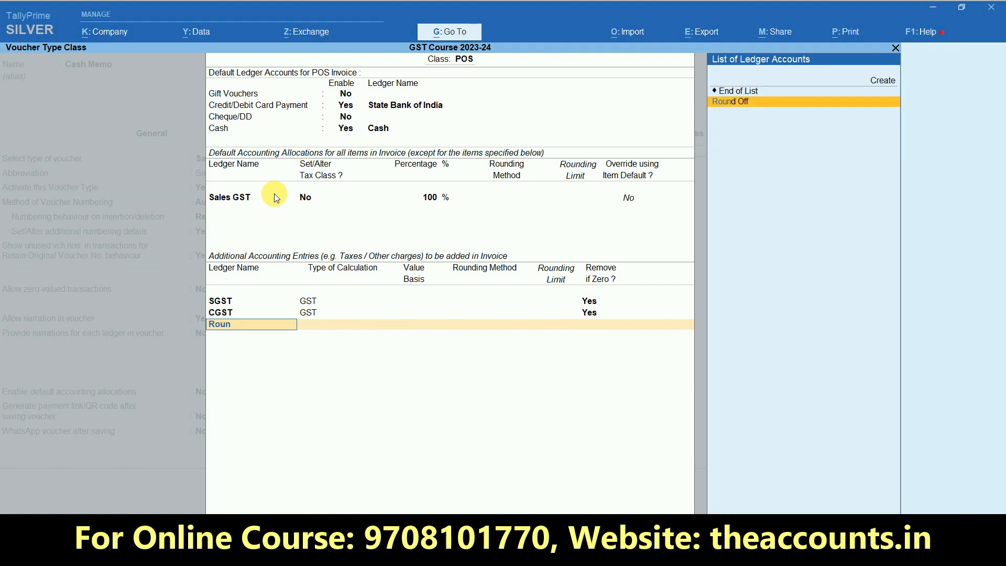
key("Return")
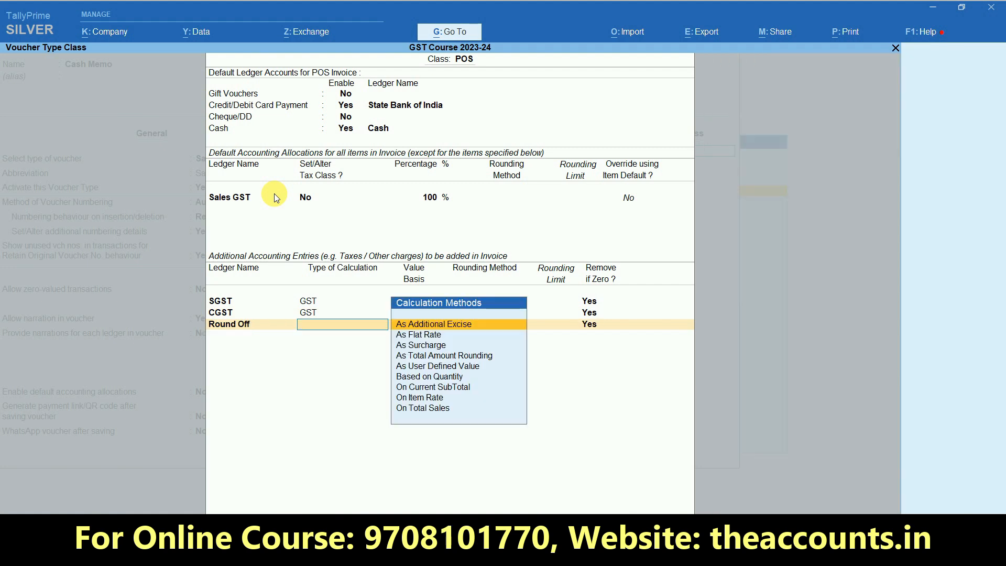
Review and save the Round Off ledger under Indirect Expenses
key("BackSpace")
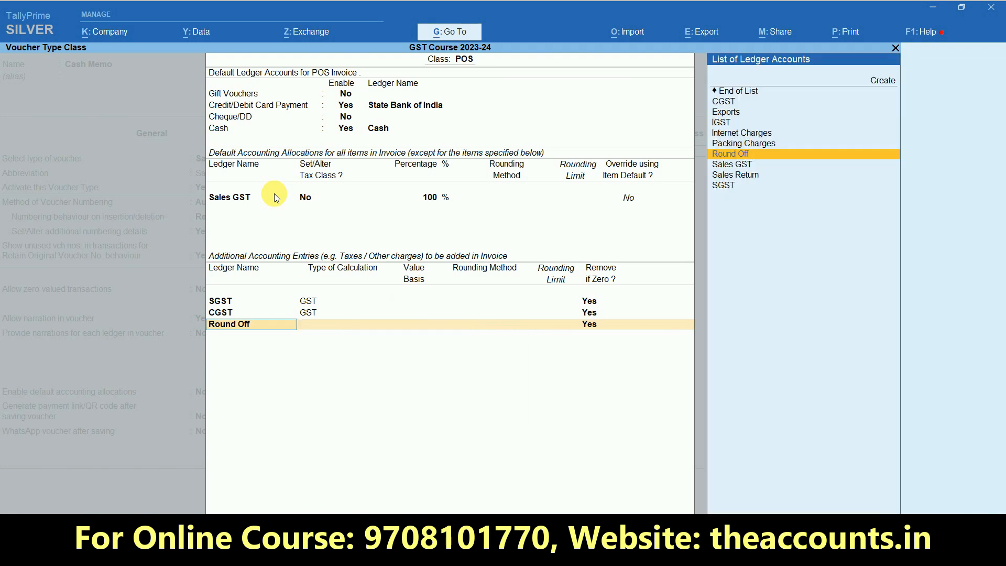
key("ctrl+Return")
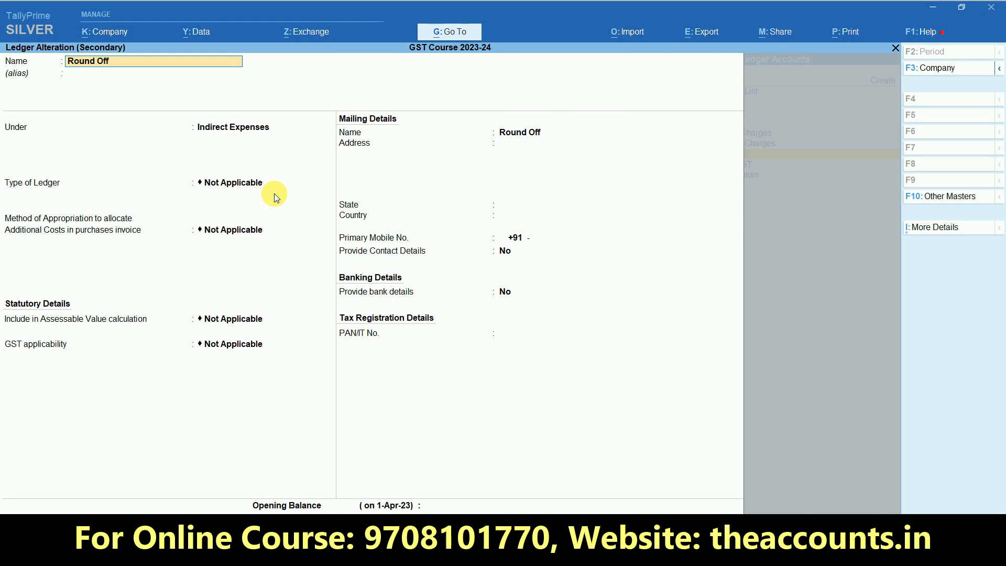
key("Return")
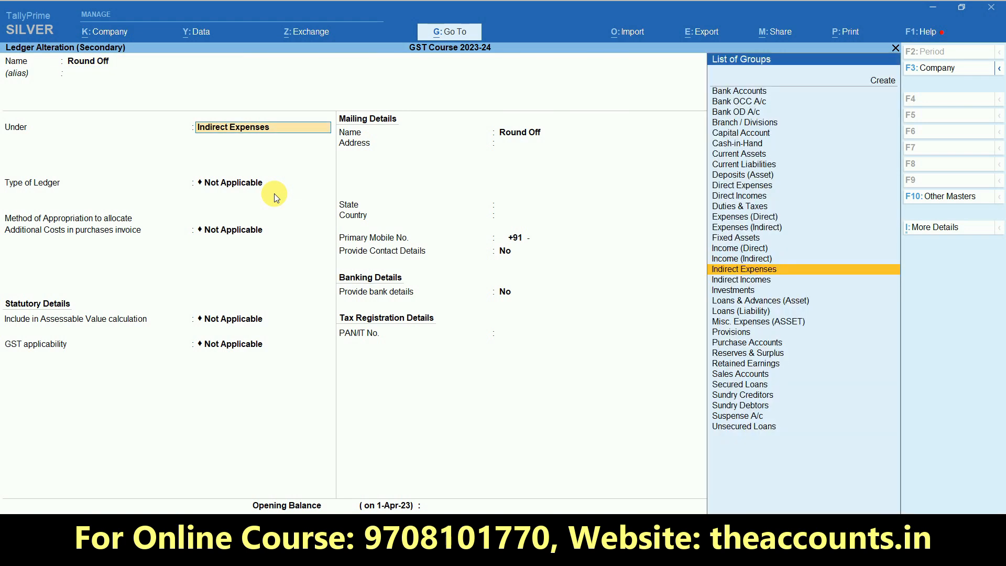
key("Return")
key("Return")
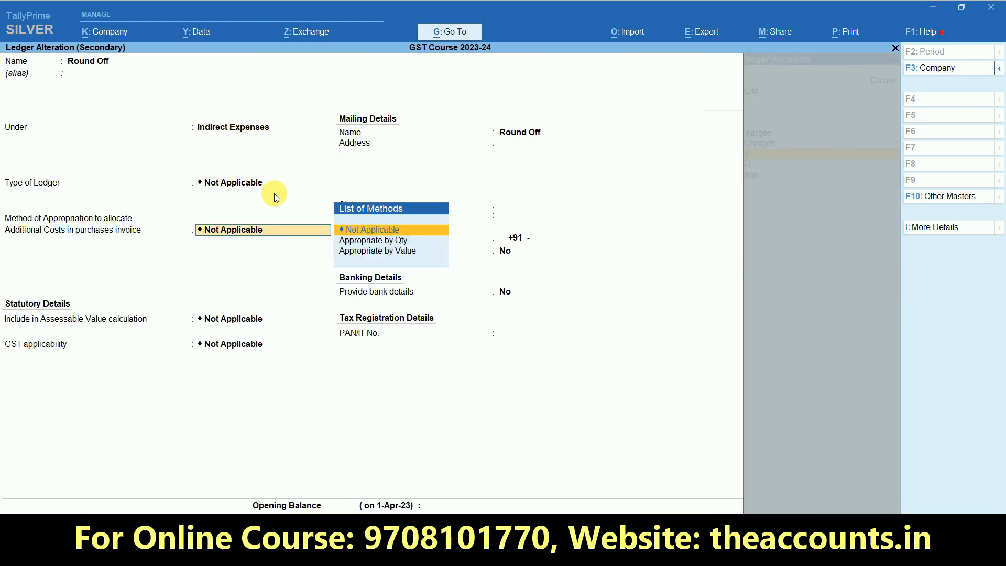
key("Return")
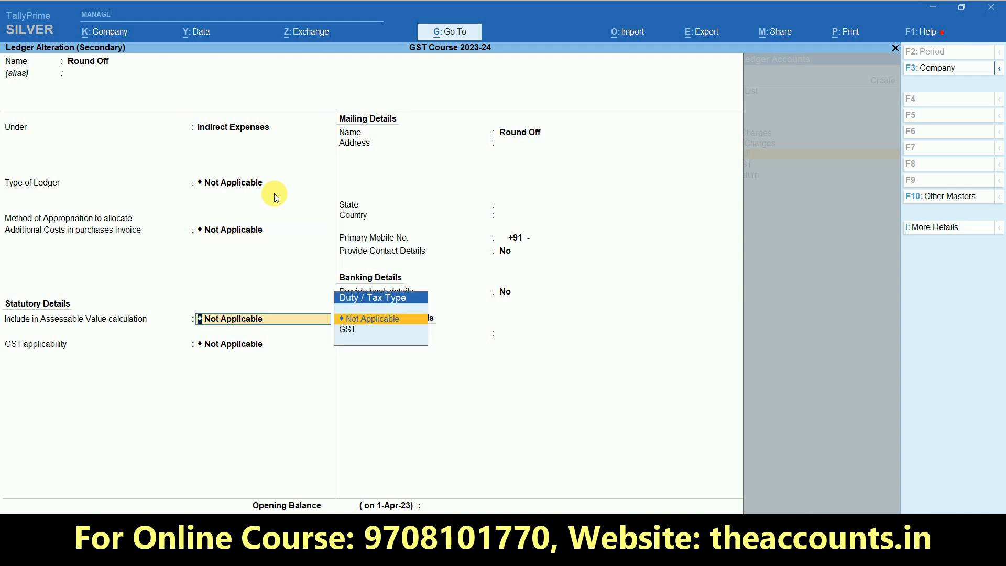
key("Return")
key("Return")
key("Return")
key("Return")
key("Return")
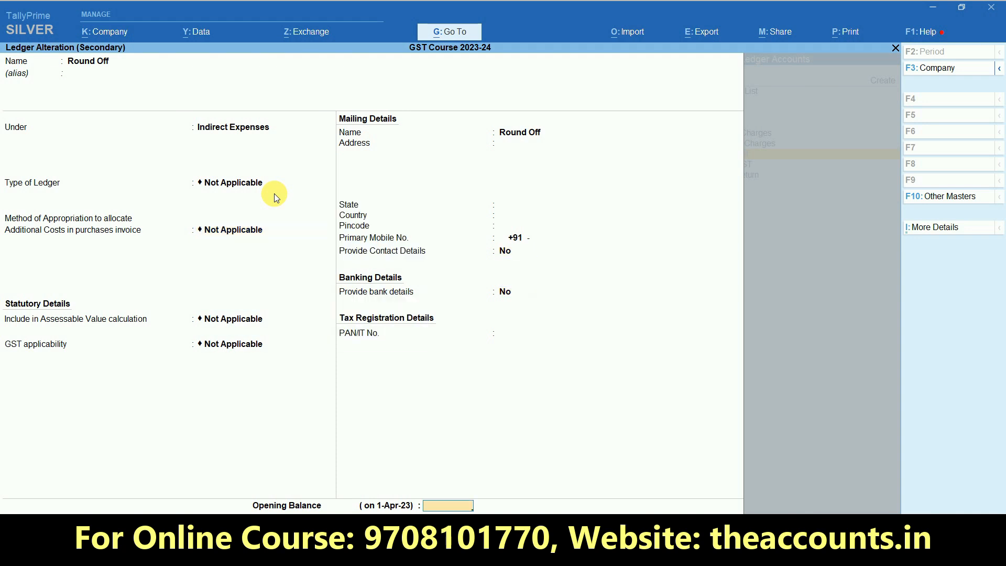
key("u")
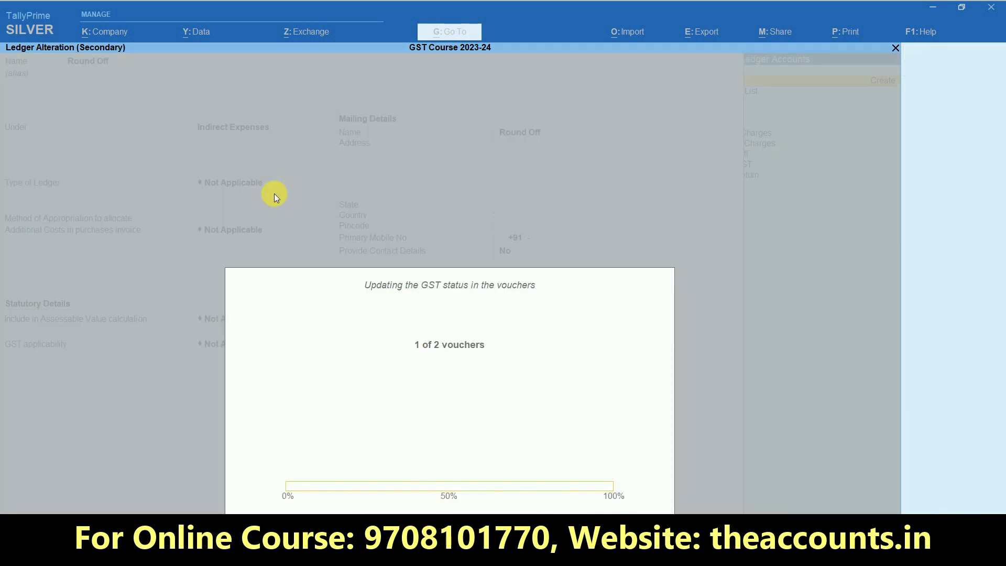
Set Round Off to total amount rounding, Normal Rounding with limit 1, and save Cash Memo
key("Down")
key("Down")
key("Down")
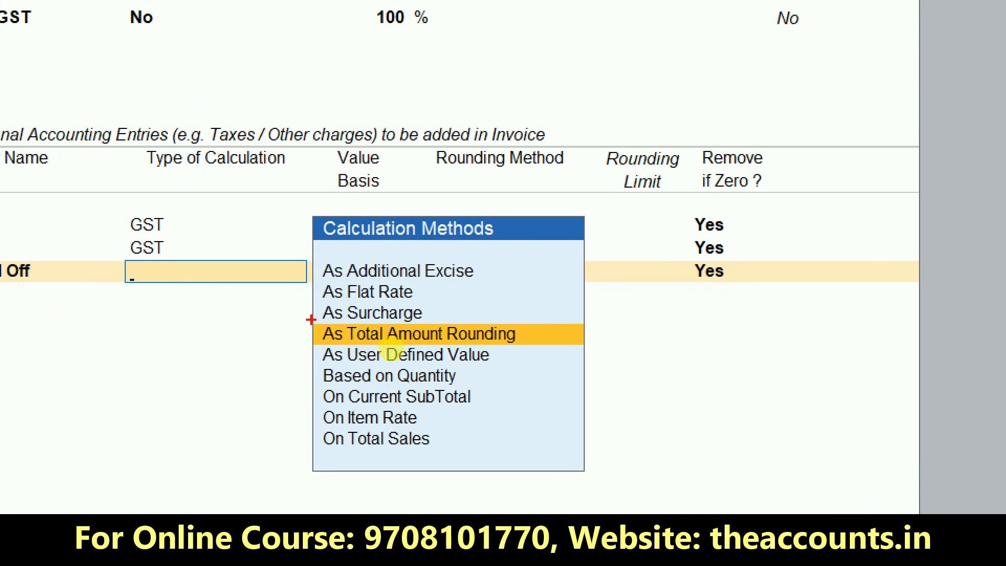
left_click_drag(313, 319, 524, 349)
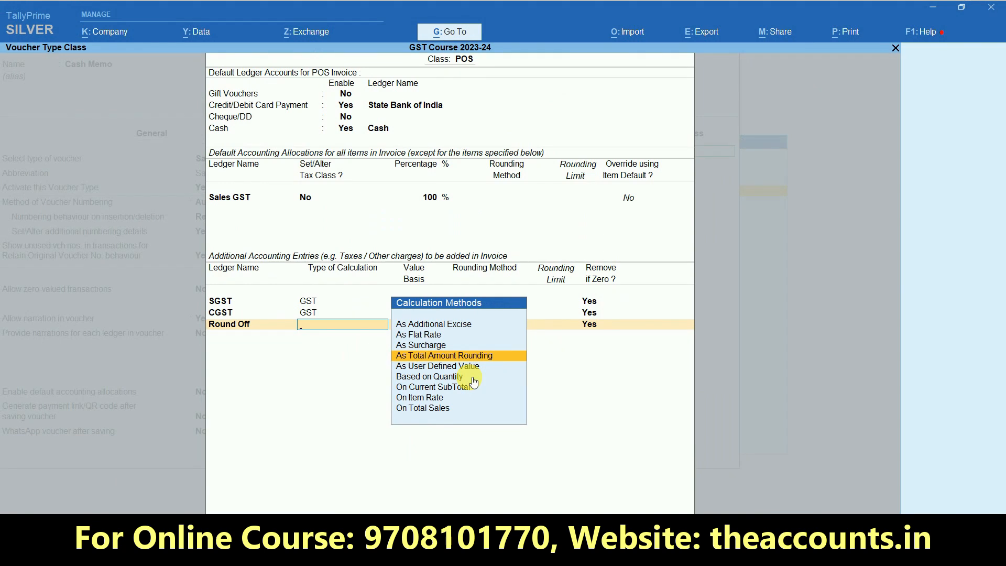
key("Return")
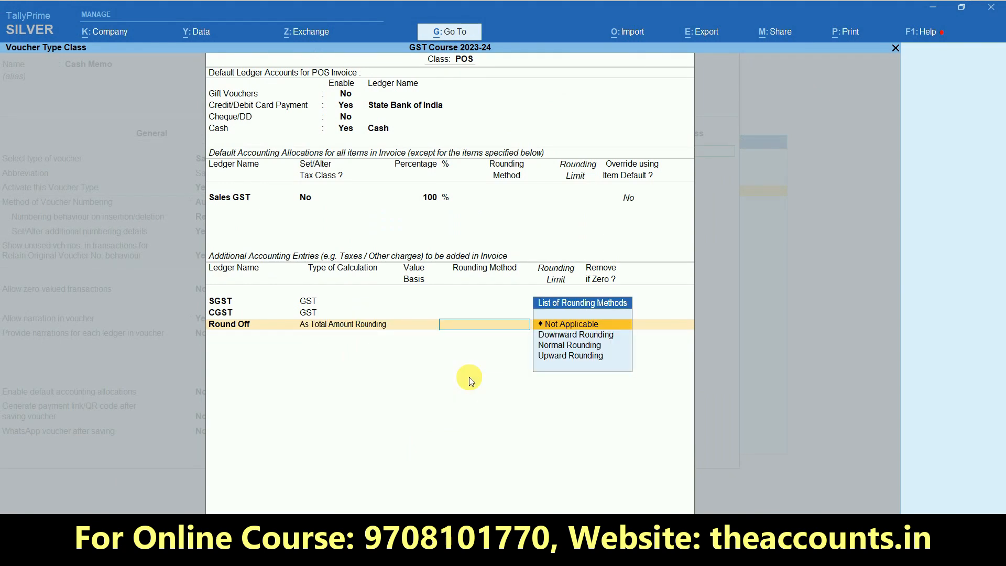
key("Down")
key("Down")
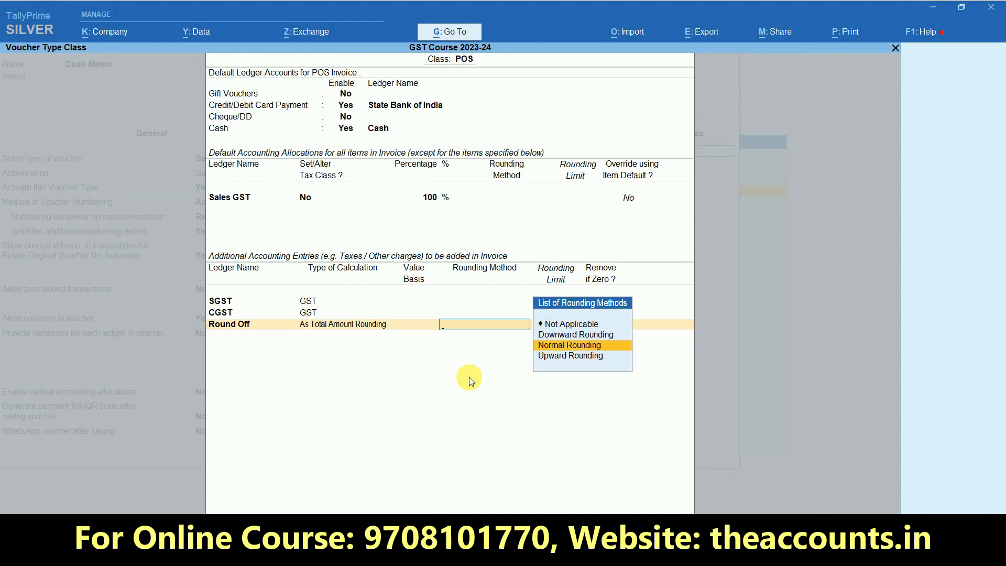
key("Return")
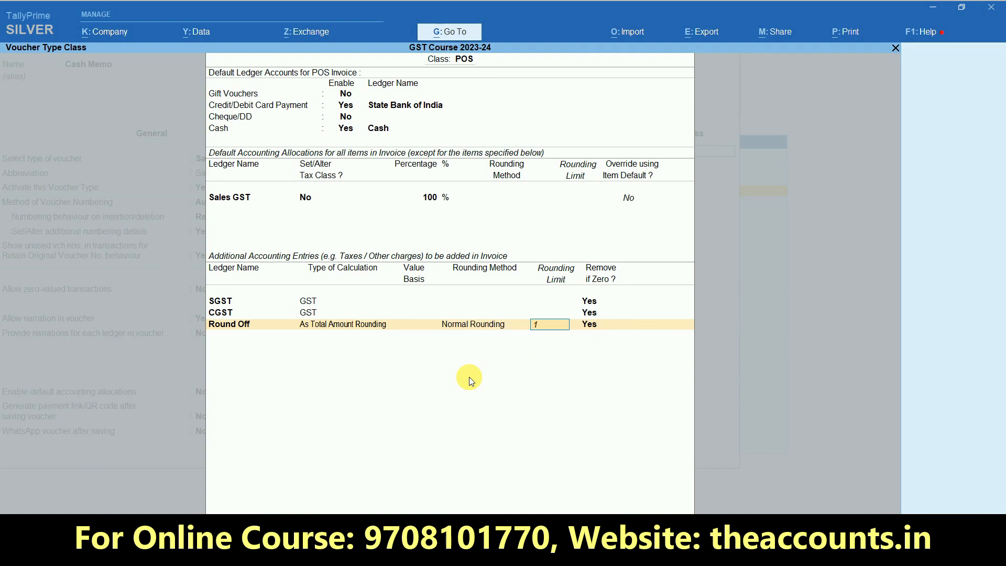
key("Return")
key("Return")
key("Return")
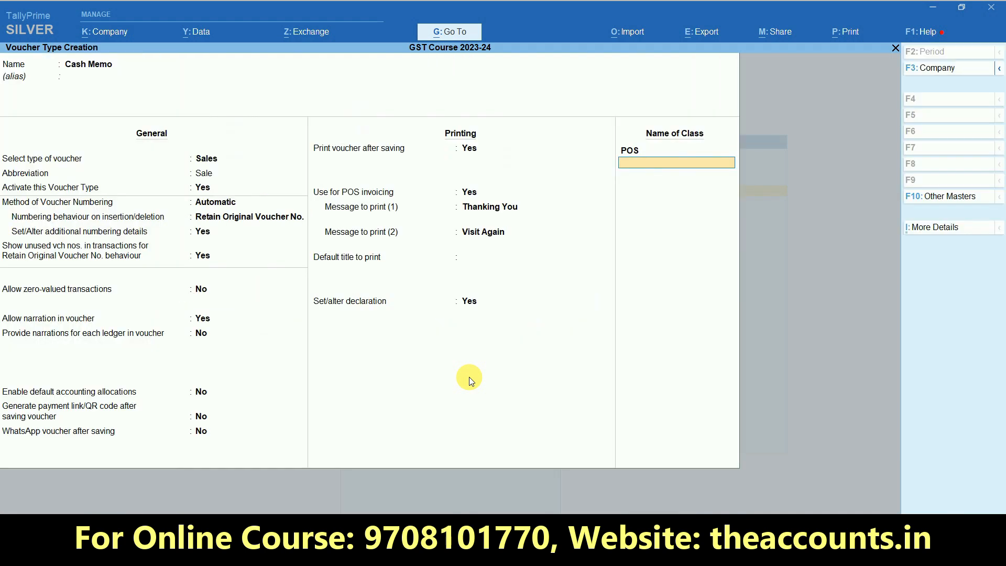
key("Return")
key("Return")
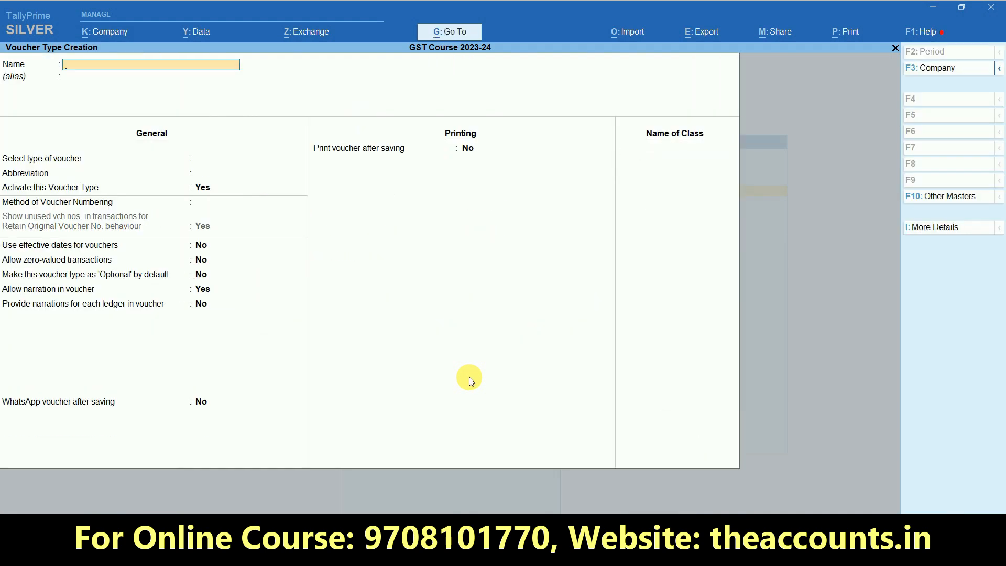
key("Escape")
key("Escape")
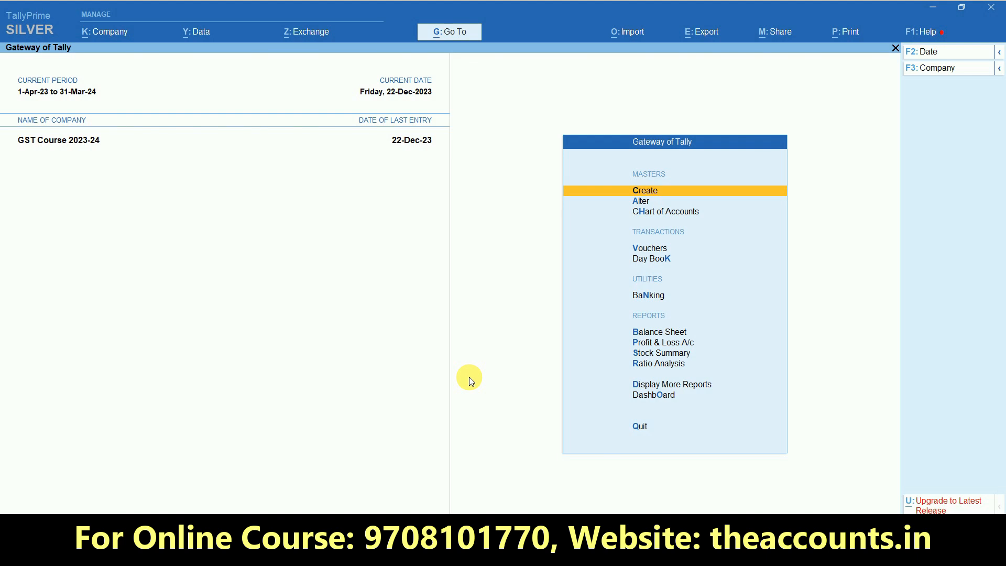
Start a new stock item named Vivo V29
key("Return")
key("Down")
key("Down")
key("Down")
key("Down")
key("Down")
key("Down")
key("Down")
key("Down")
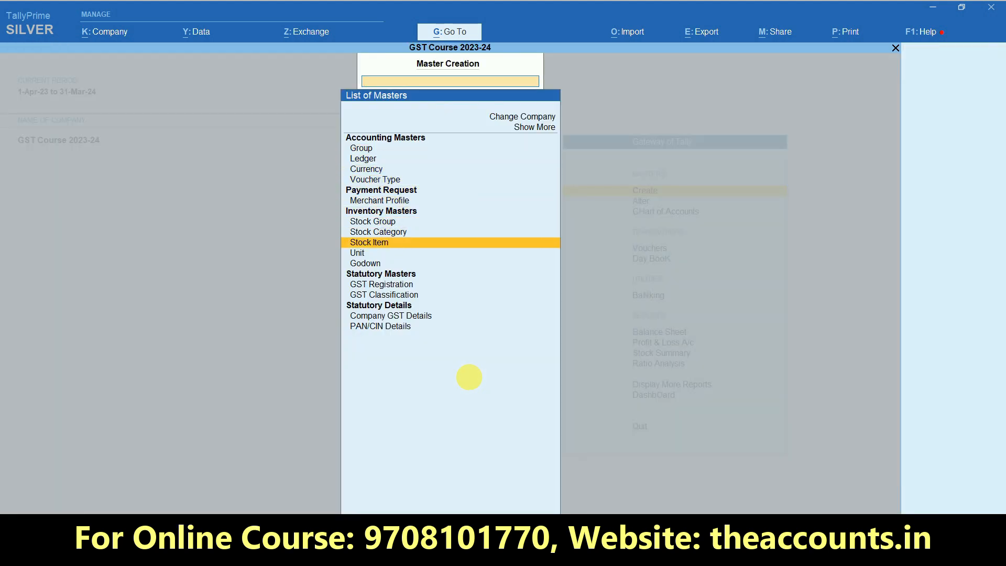
key("Return")
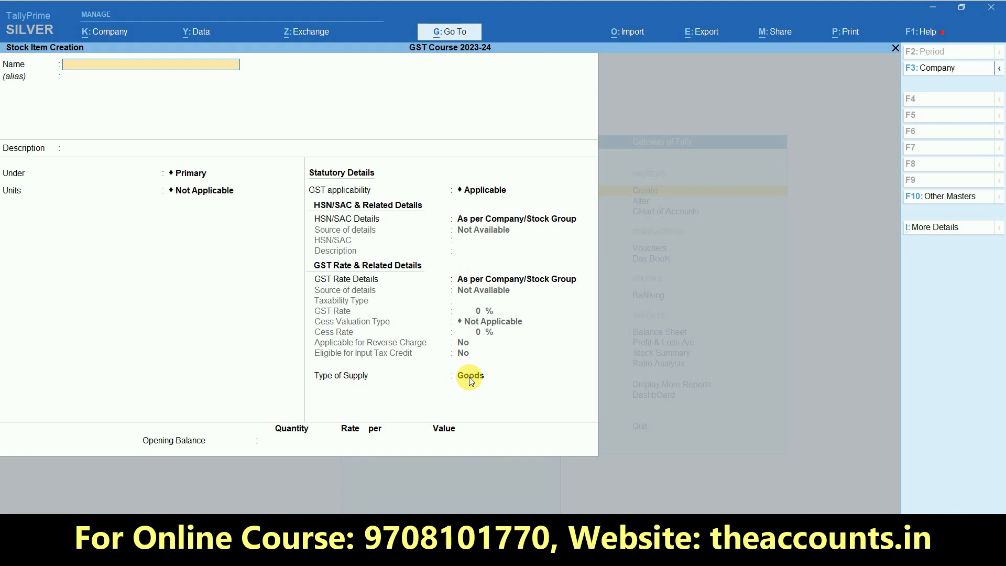
type("Vido")
key("BackSpace")
type("vo V29")
key("Return")
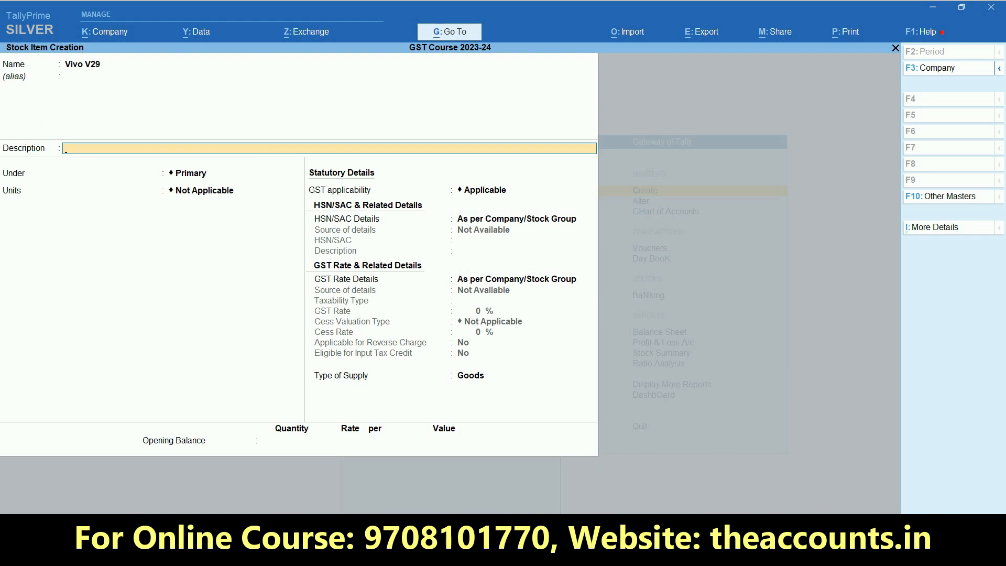
Review the F12 stock item configuration without changes, then move to the Under field
key("F12")
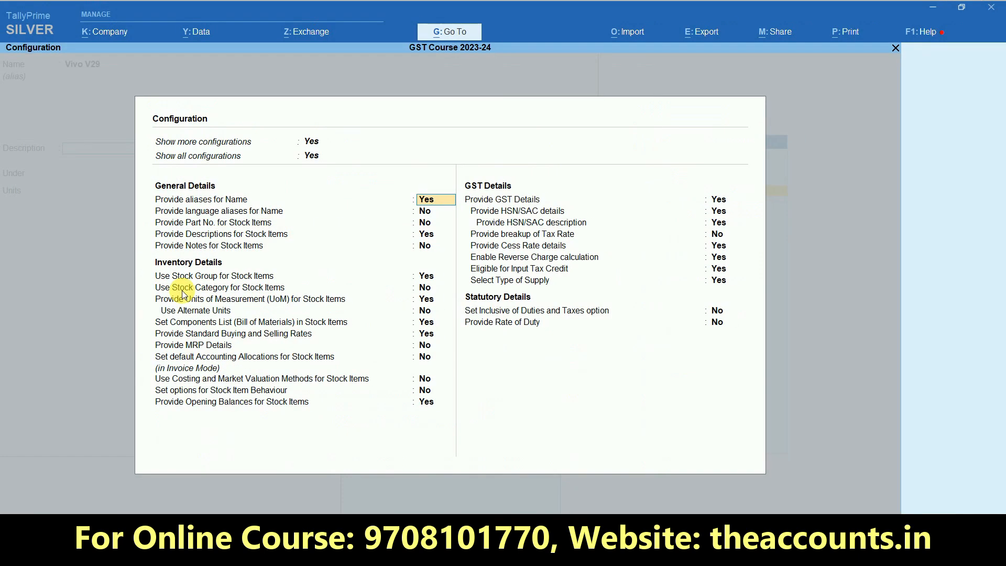
key("Escape")
key("ctrl+a")
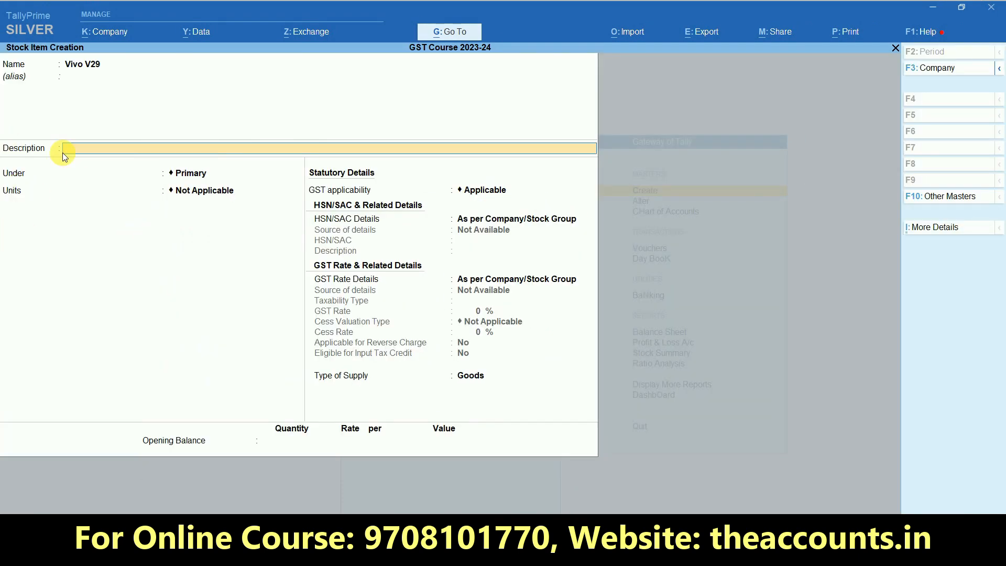
key("Return")
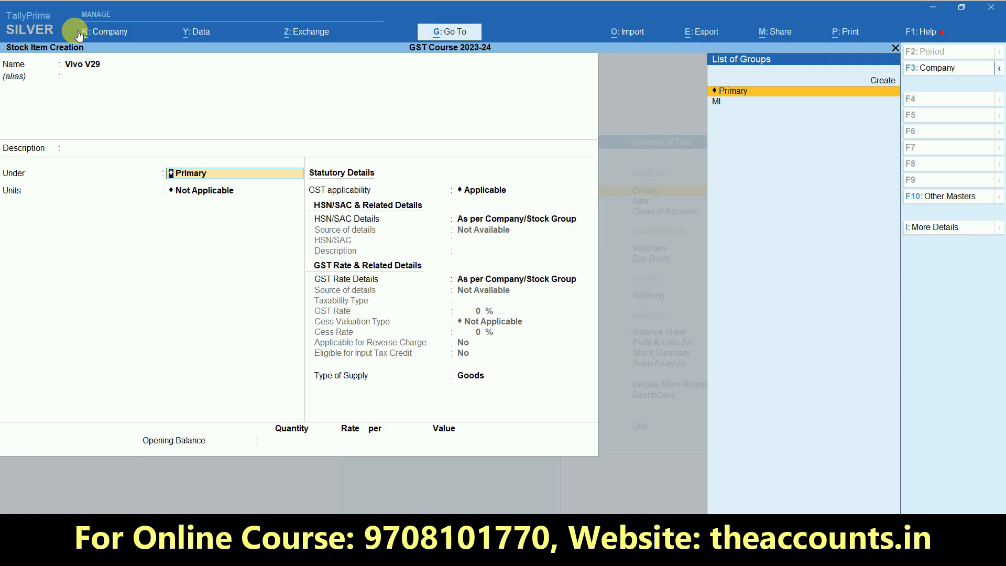
Create stock group Vivo under Primary with quantities addable (Yes) as Vivo V29's group
key("ctrl+1")
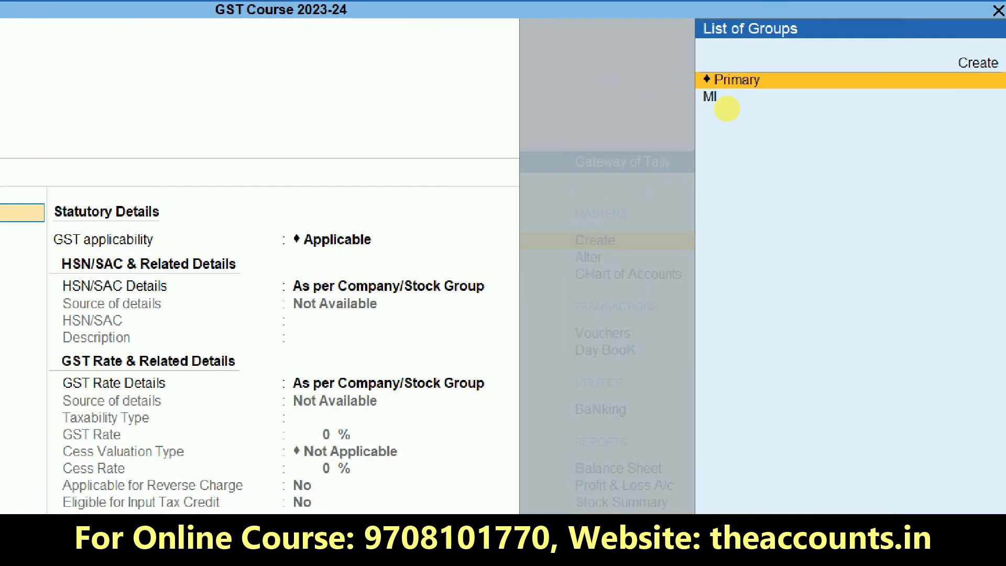
left_click(727, 108)
mouse_move(726, 108)
left_mouse_down()
mouse_move(758, 153)
mouse_move(766, 128)
left_mouse_up()
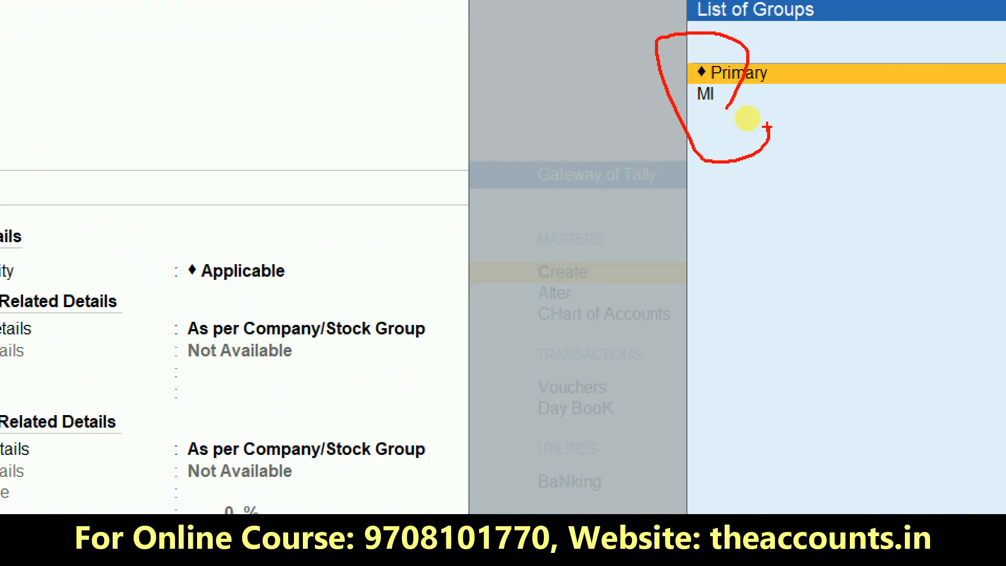
key("Escape")
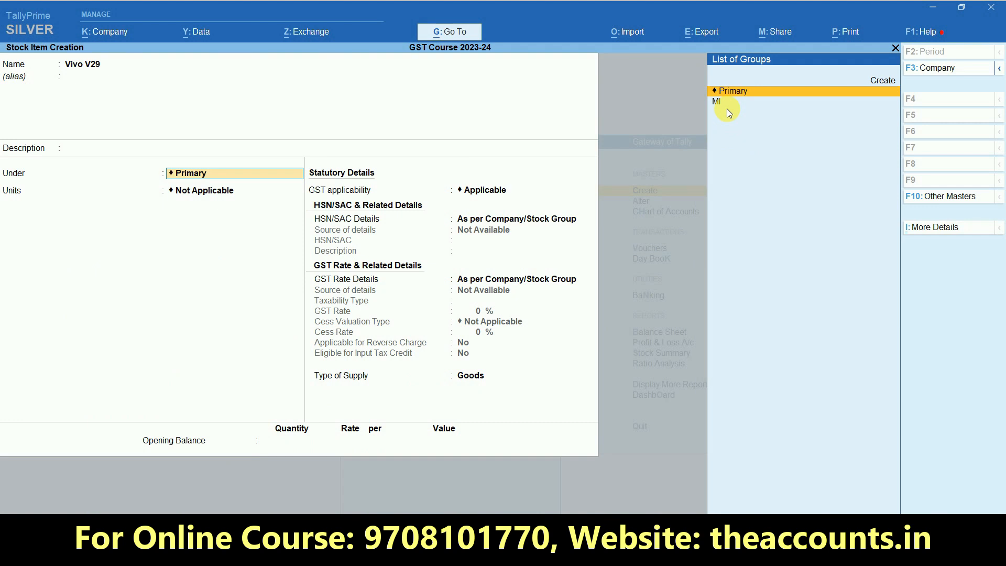
key("alt+c")
type("Vivp")
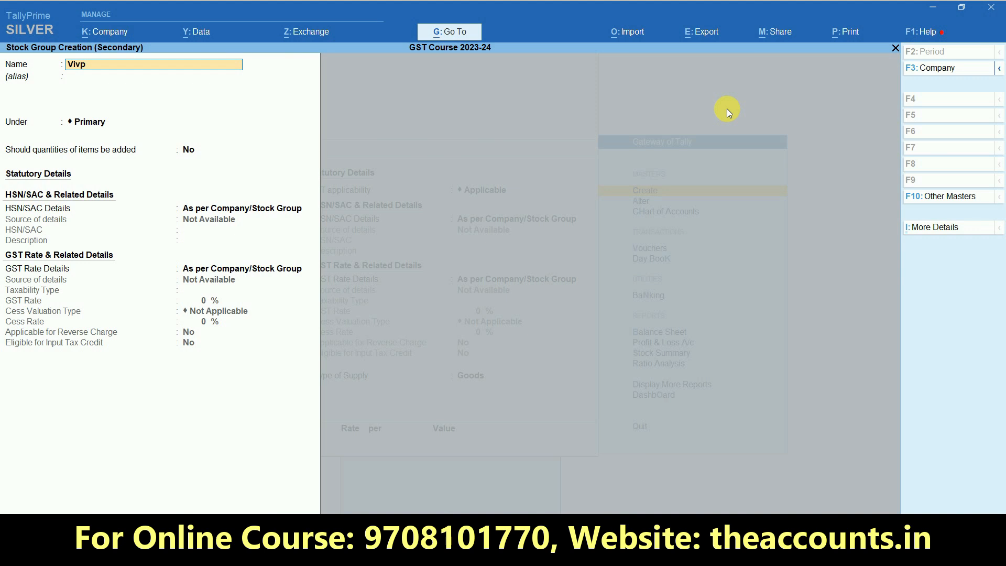
key("BackSpace")
type("o")
key("Return")
key("Return")
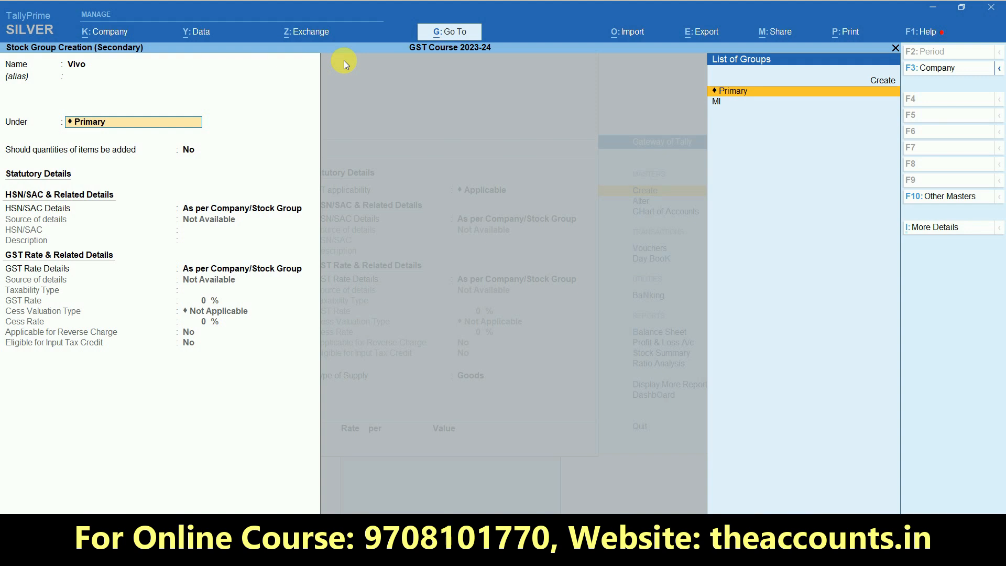
key("Return")
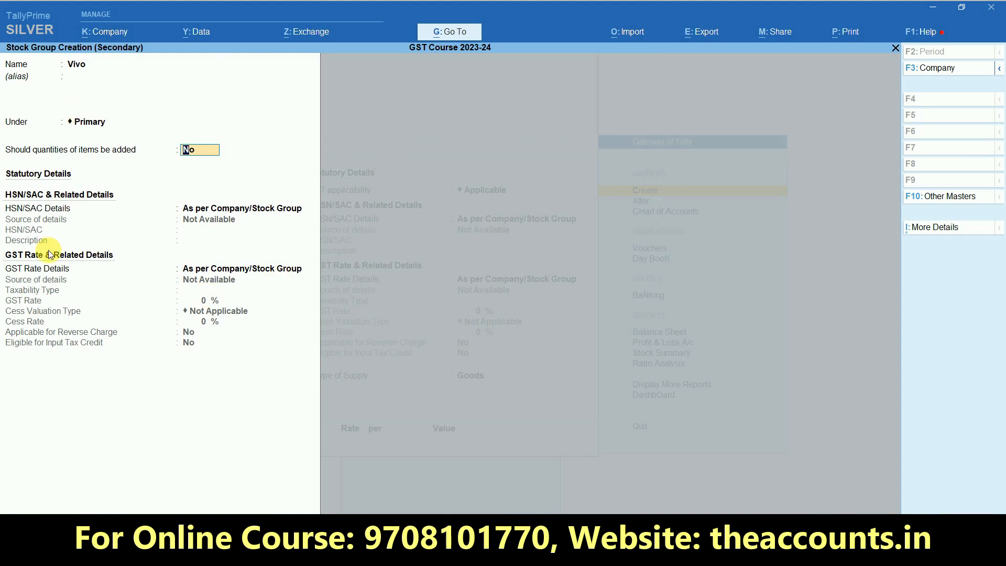
type("y")
key("Return")
key("Return")
key("Return")
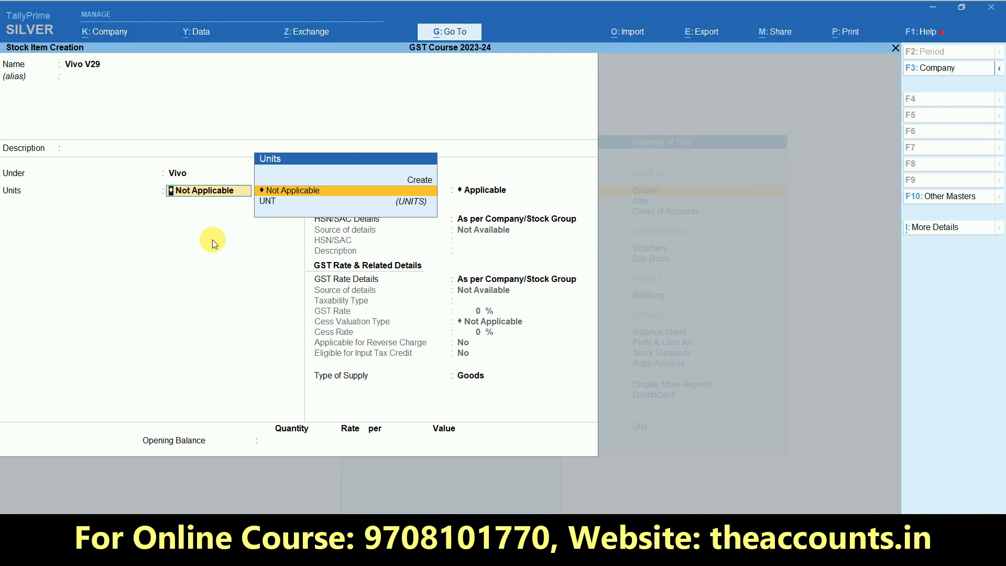
Create a new unit with symbol KGS and formal name Killograms
key("Down")
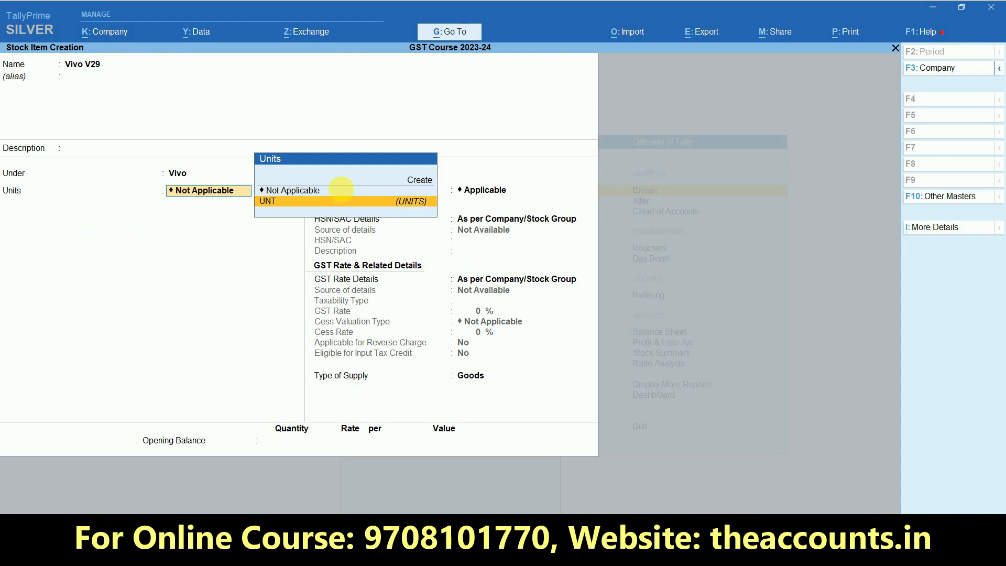
key("alt+c")
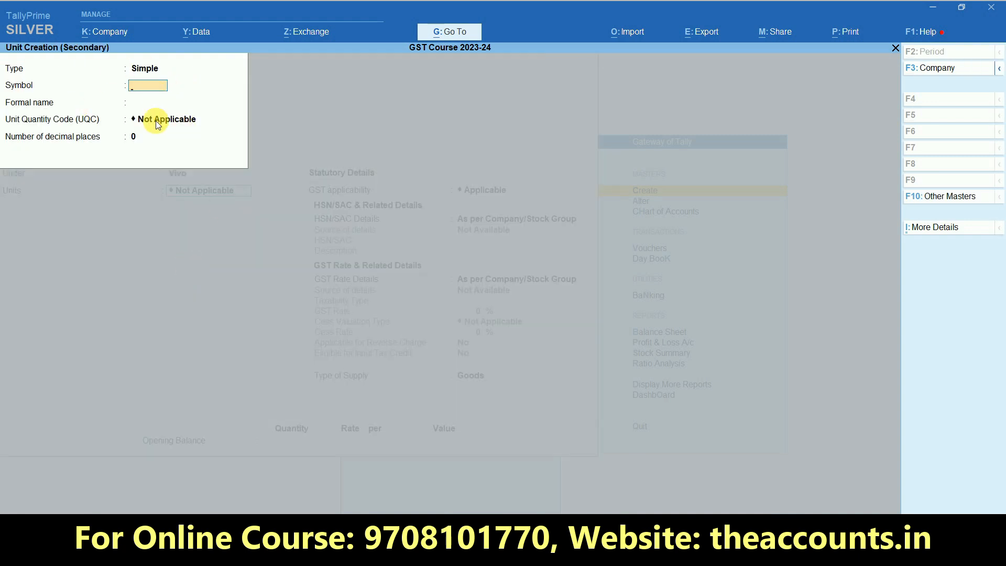
type("KGS")
key("Return")
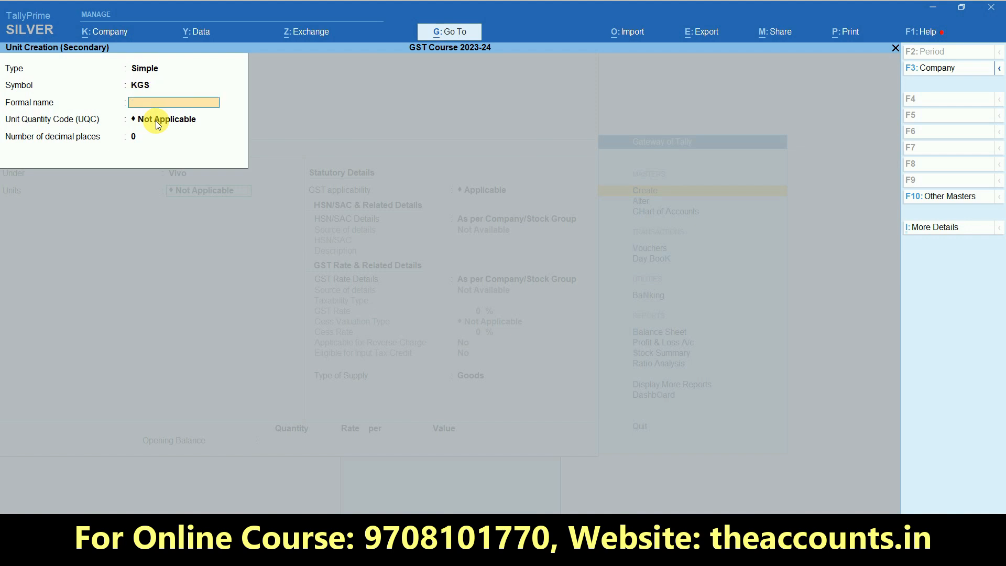
type("Killograms")
key("Return")
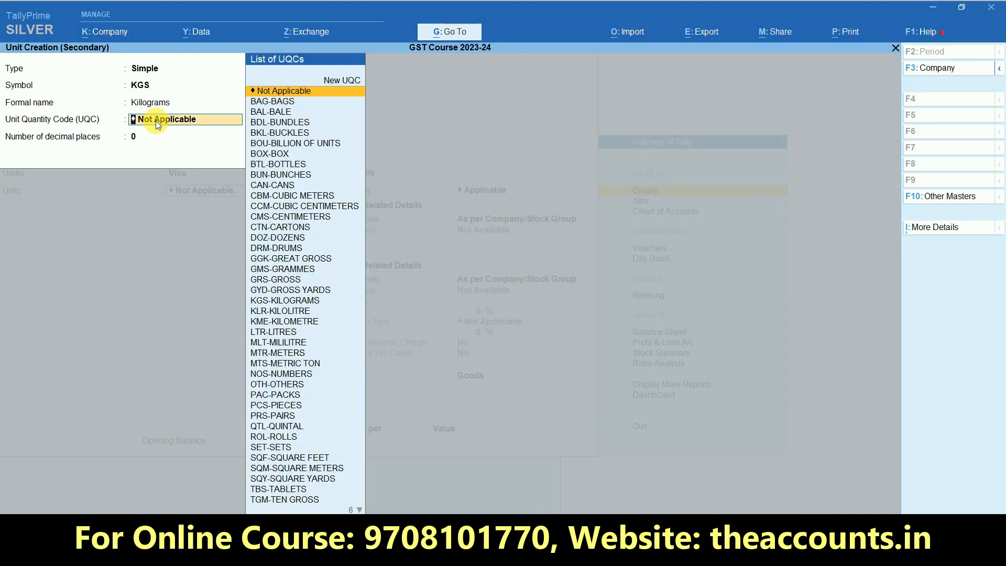
Set the unit's UQC to KGS-KILOGRAMS with 0 decimal places and save it
type("kg")
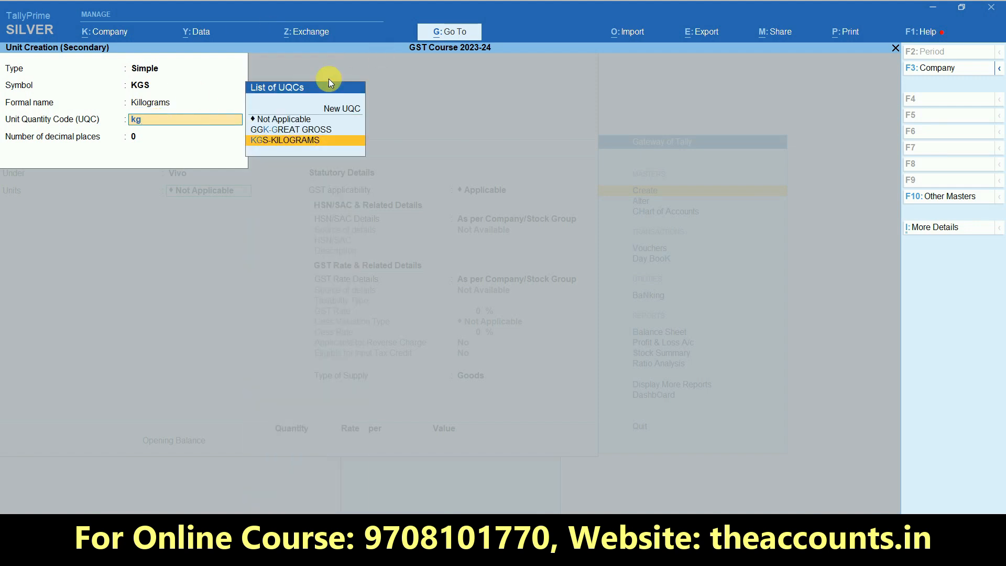
left_click(312, 142)
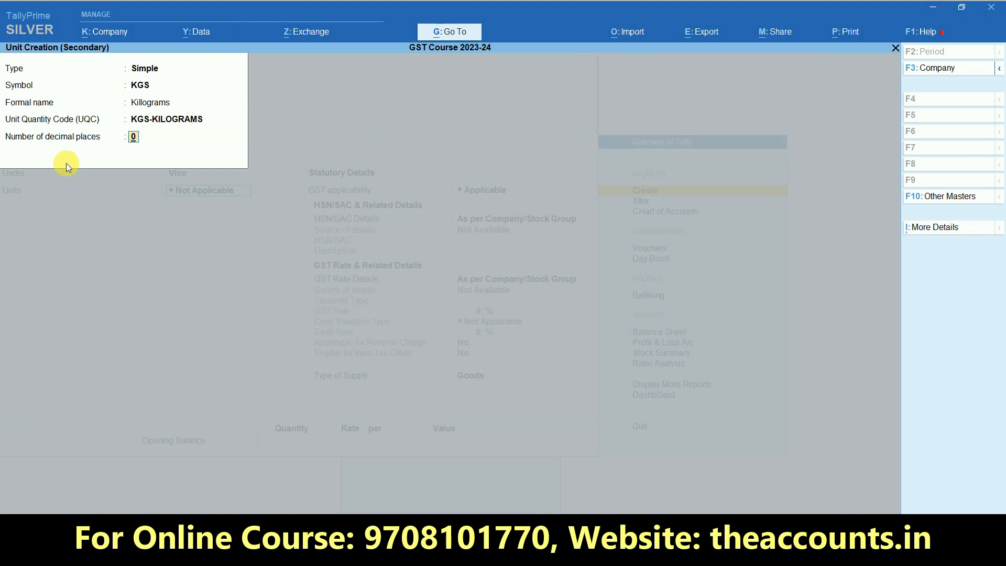
key("ctrl+1")
left_click(17, 155)
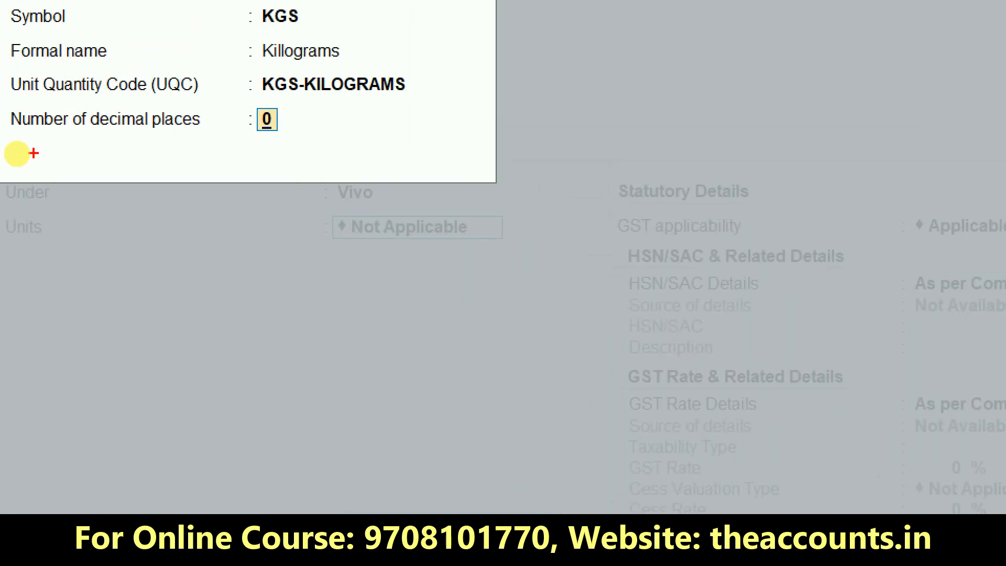
left_click_drag(34, 153, 180, 97)
mouse_move(414, 68)
left_mouse_down()
mouse_move(6, 157)
mouse_move(113, 194)
left_mouse_up()
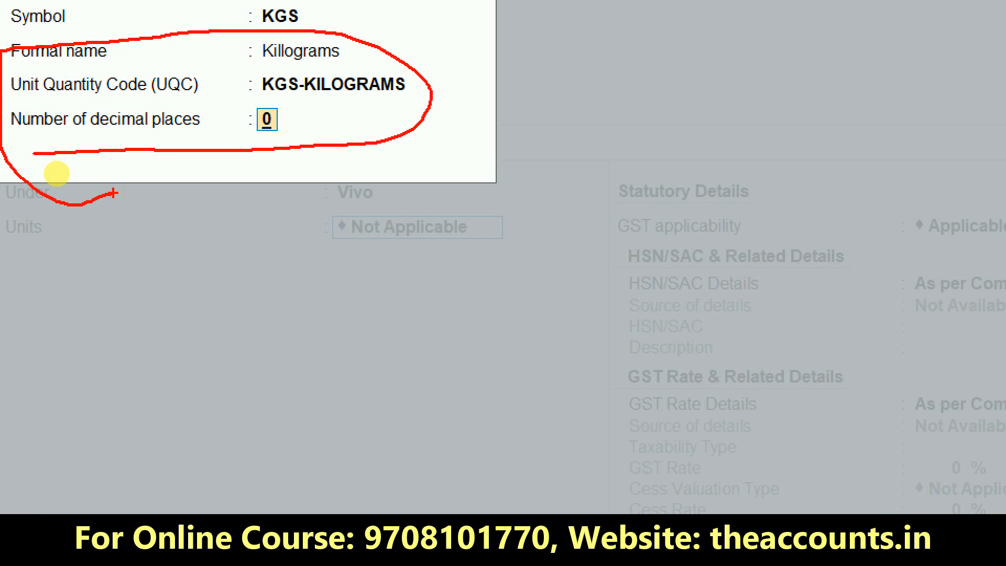
key("Escape")
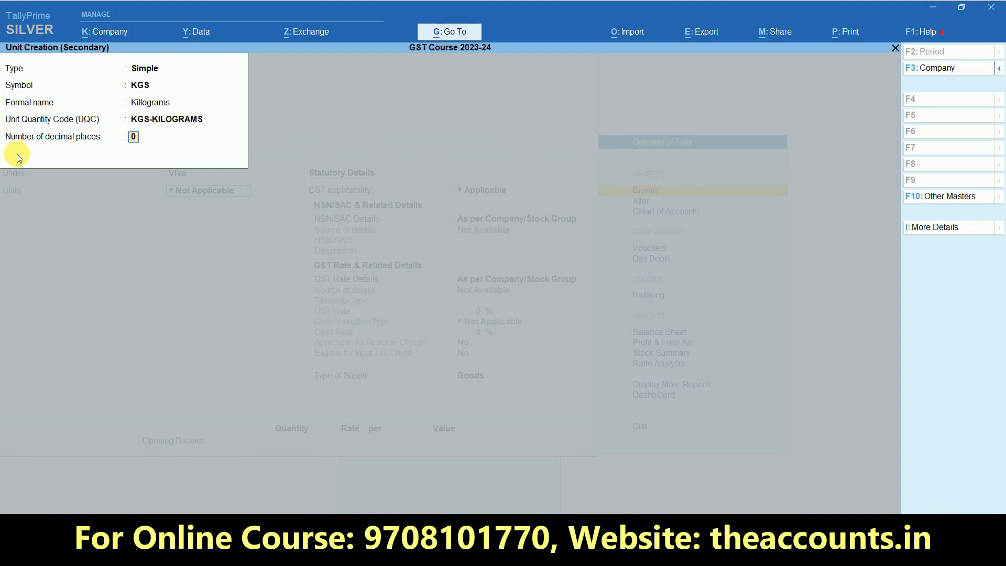
key("Return")
key("Return")
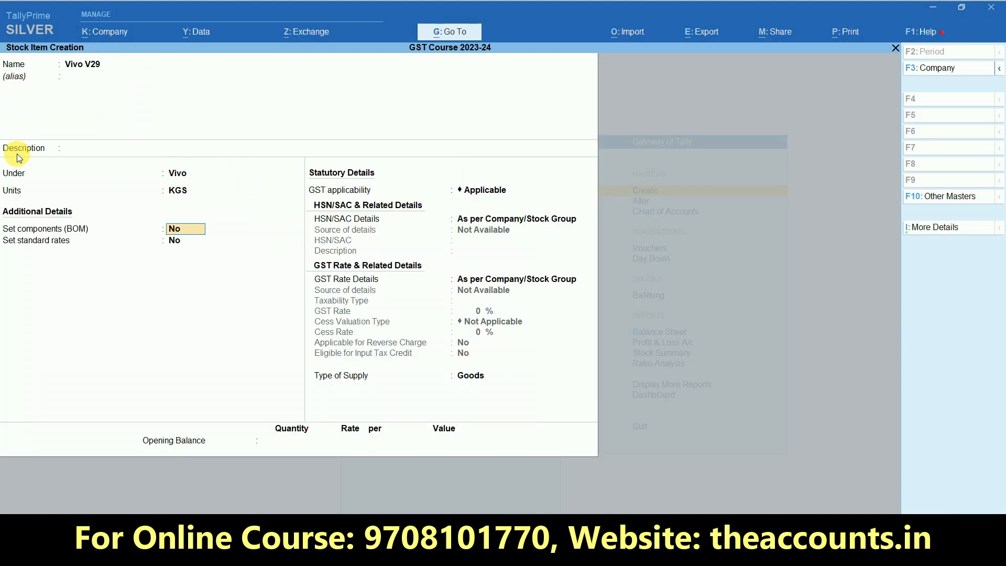
Change Vivo V29's unit from KGS to UNT, leaving the F12 configuration unchanged
key("BackSpace")
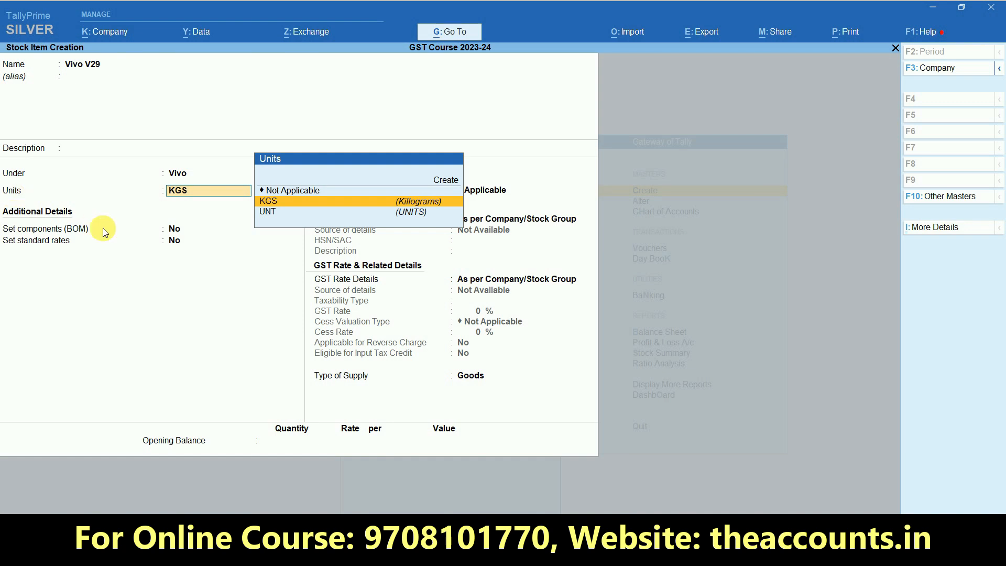
left_click(268, 213)
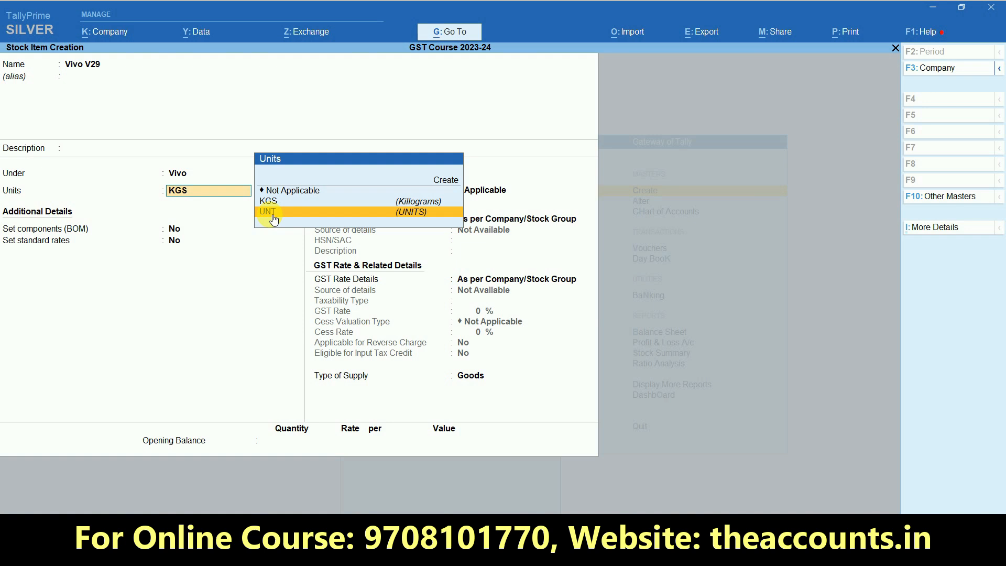
left_click(268, 213)
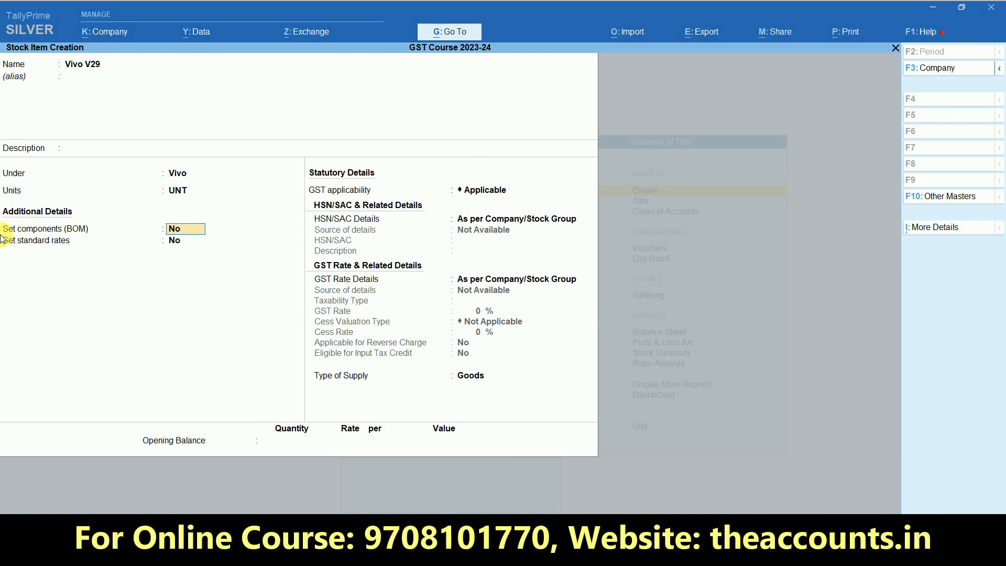
key("ctrl")
key("Return")
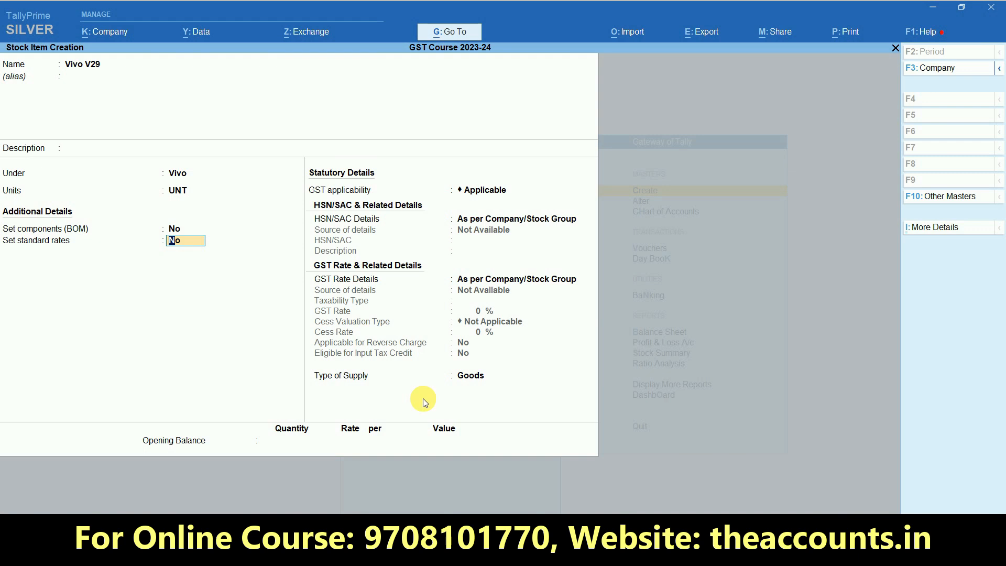
key("F12")
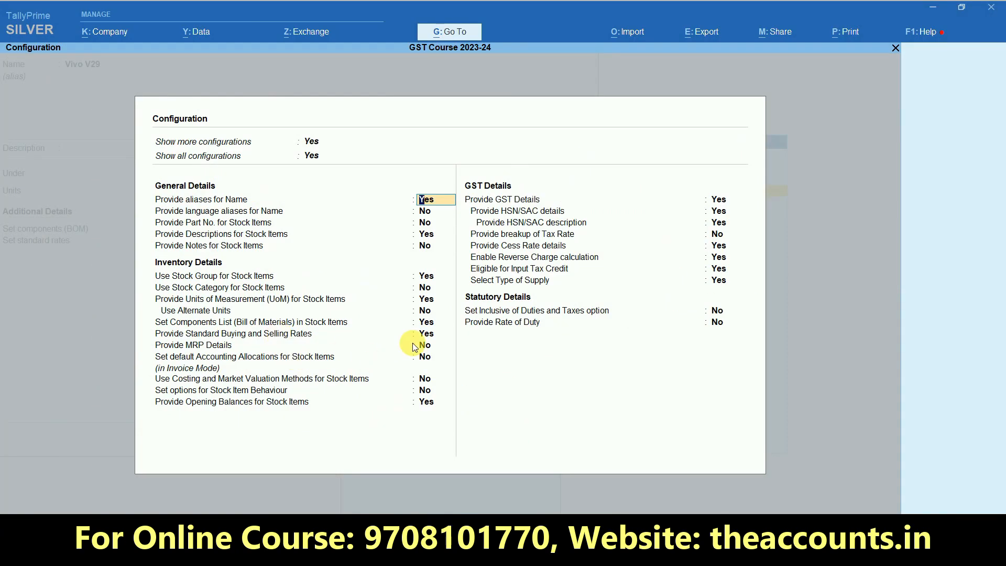
key("ctrl+a")
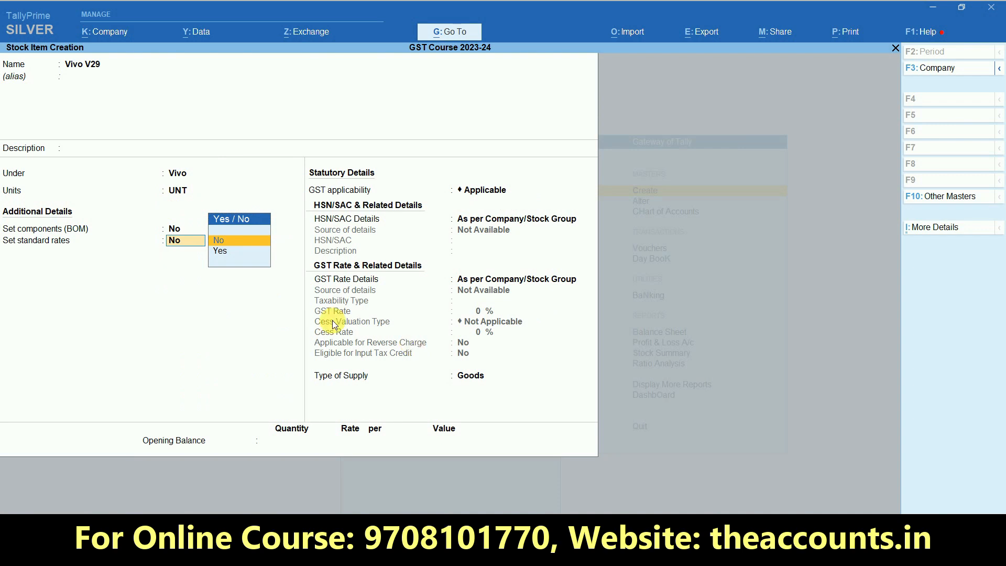
Turn on standard rates and set a 28,500 per UNT selling price from 5-Jan-24
key("Down")
key("Return")
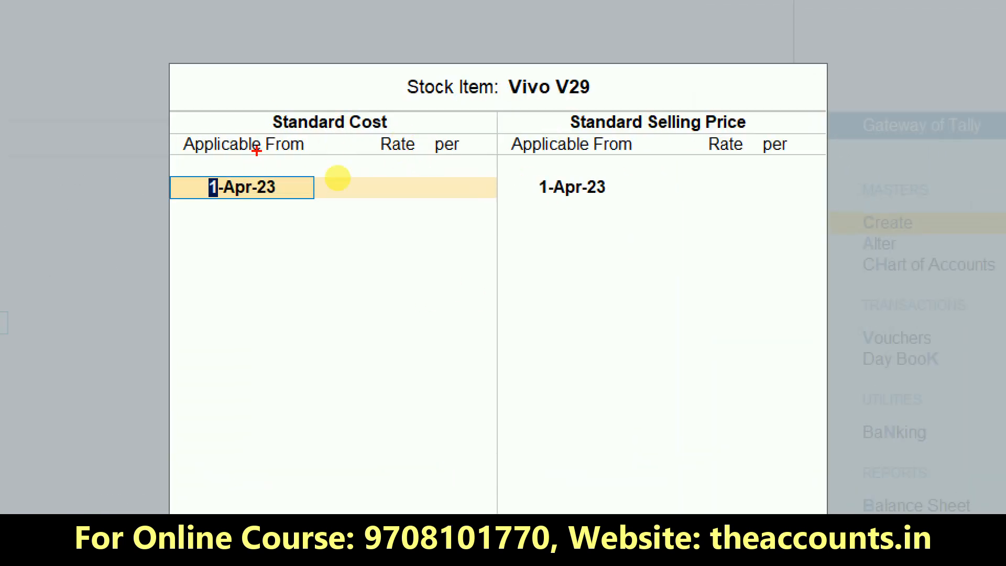
mouse_move(402, 94)
left_mouse_down()
mouse_move(401, 152)
mouse_move(365, 43)
left_mouse_up()
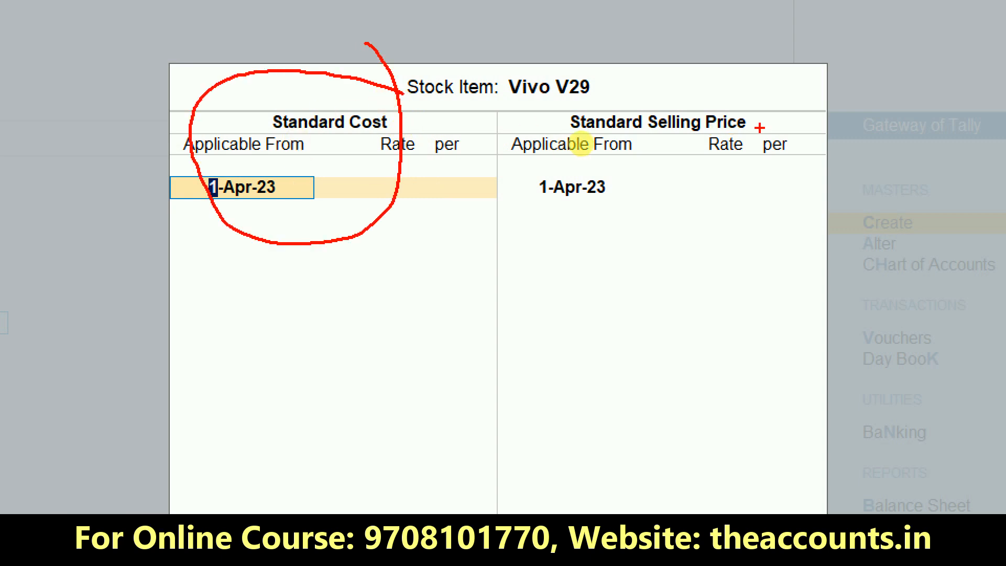
mouse_move(761, 124)
left_mouse_down()
mouse_move(572, 202)
mouse_move(623, 110)
left_mouse_up()
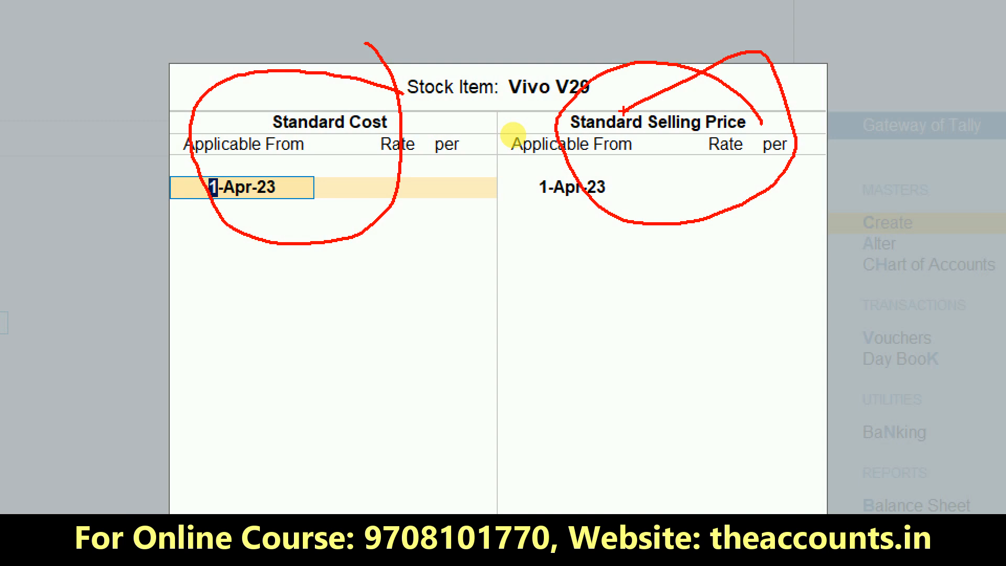
key("Escape")
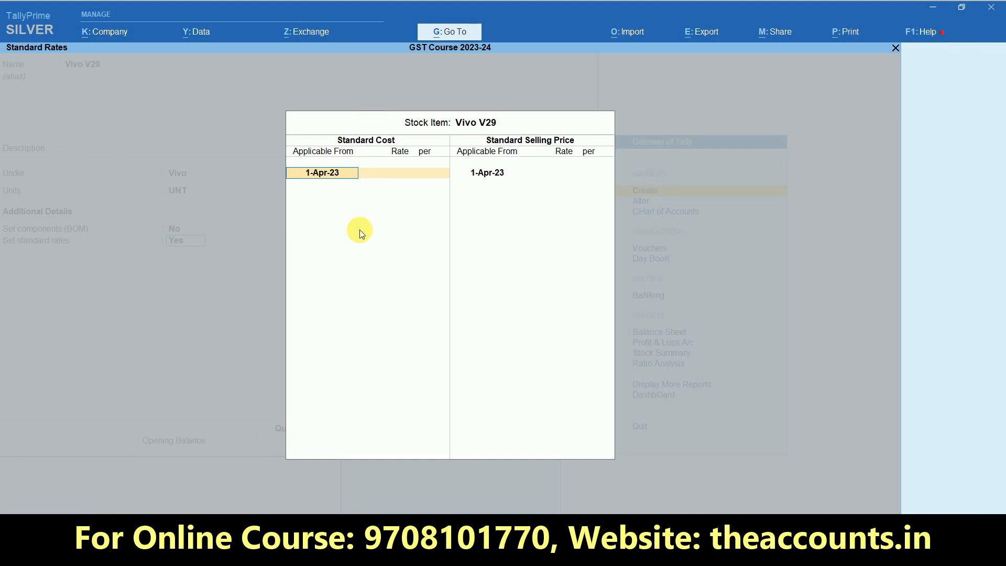
key("Return")
key("Return")
key("Return")
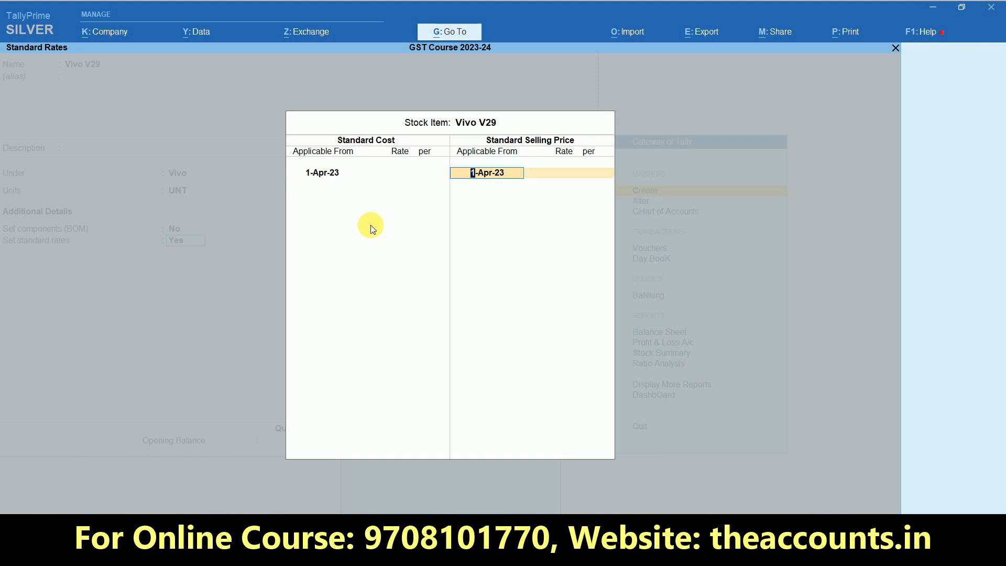
type("5.1")
key("Return")
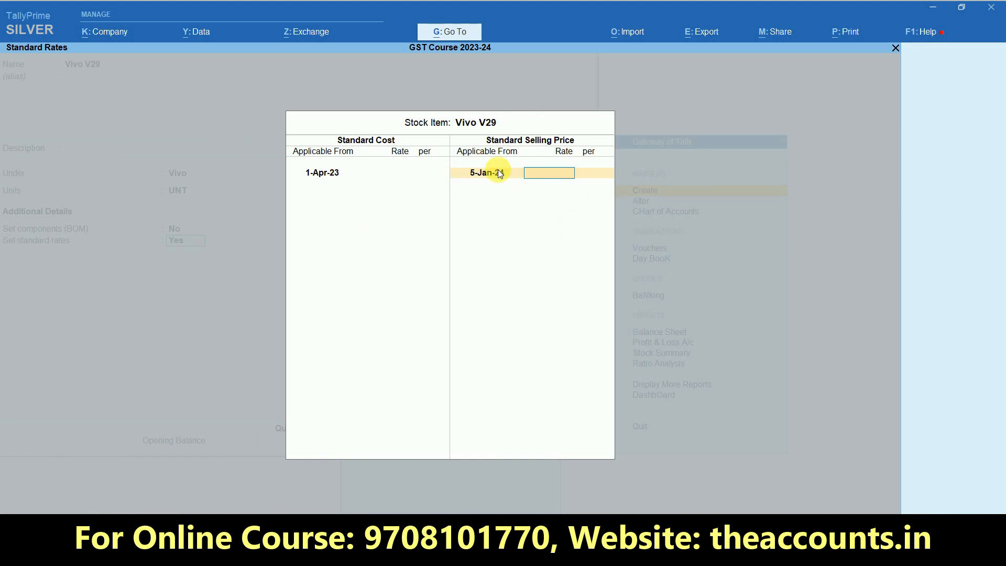
type("28500")
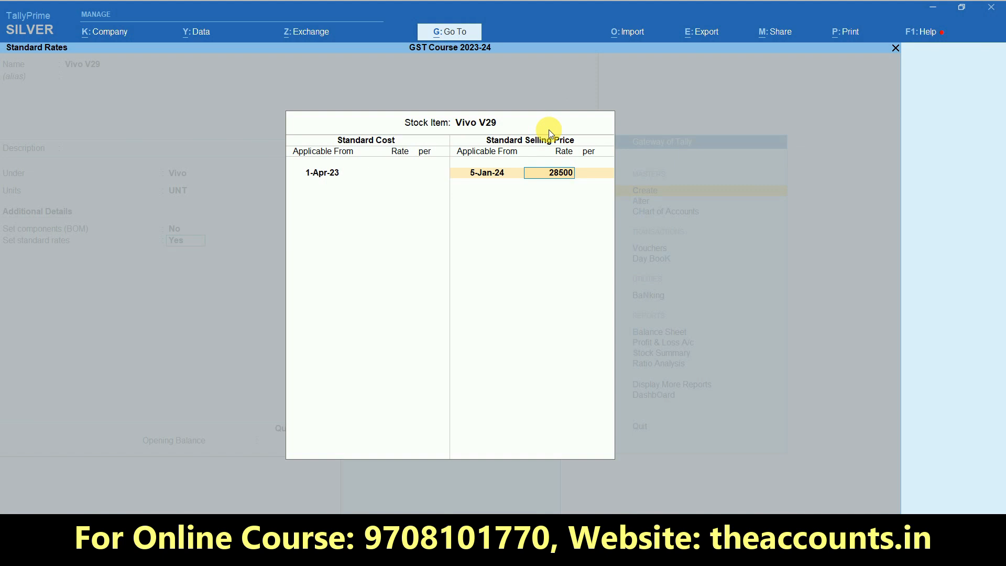
key("Return")
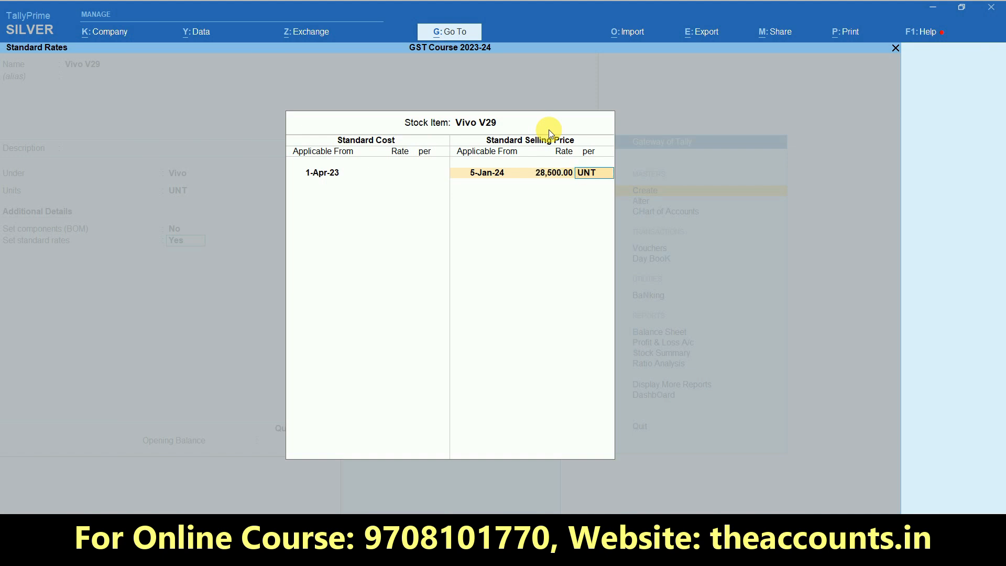
key("Return")
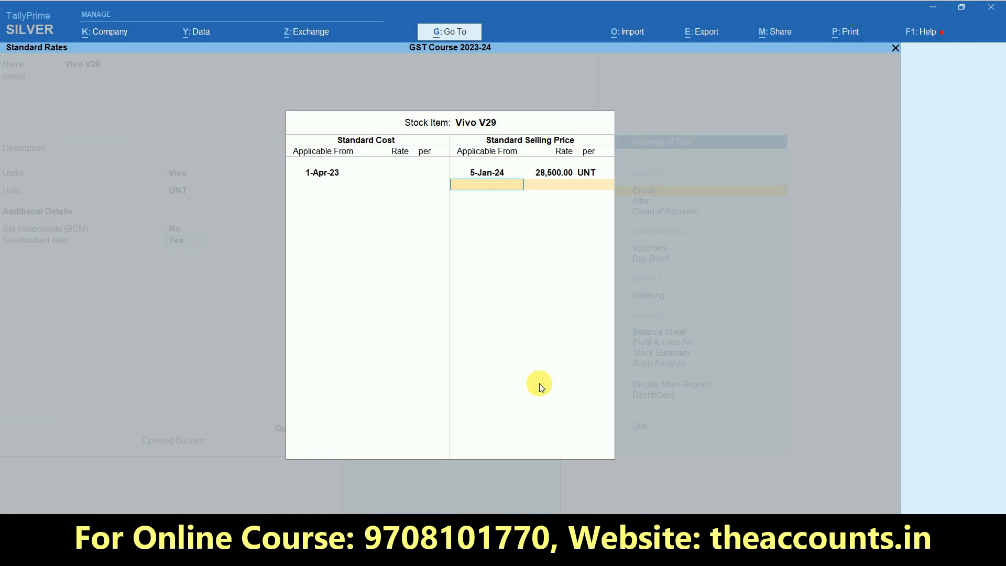
Add a 32,800 selling price from 10-Jan-24 and close the standard rates
type("10")
type("-1")
key("Return")
type("32800")
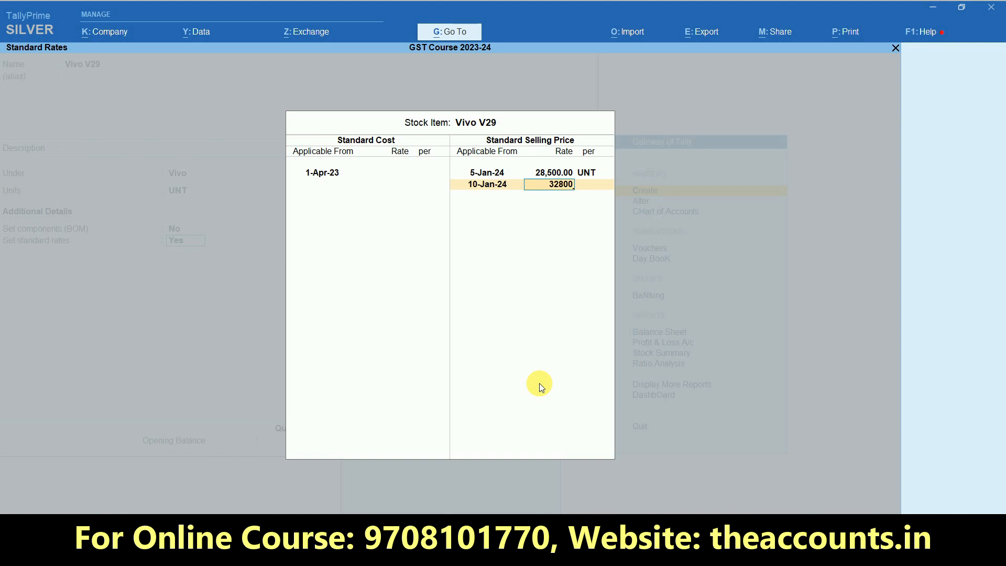
key("Return")
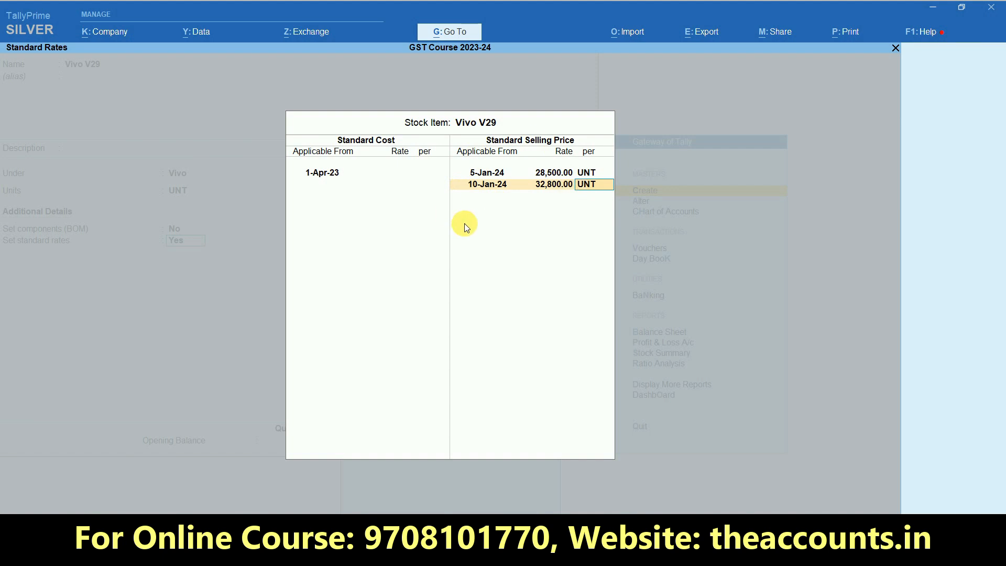
key("Return")
key("Return")
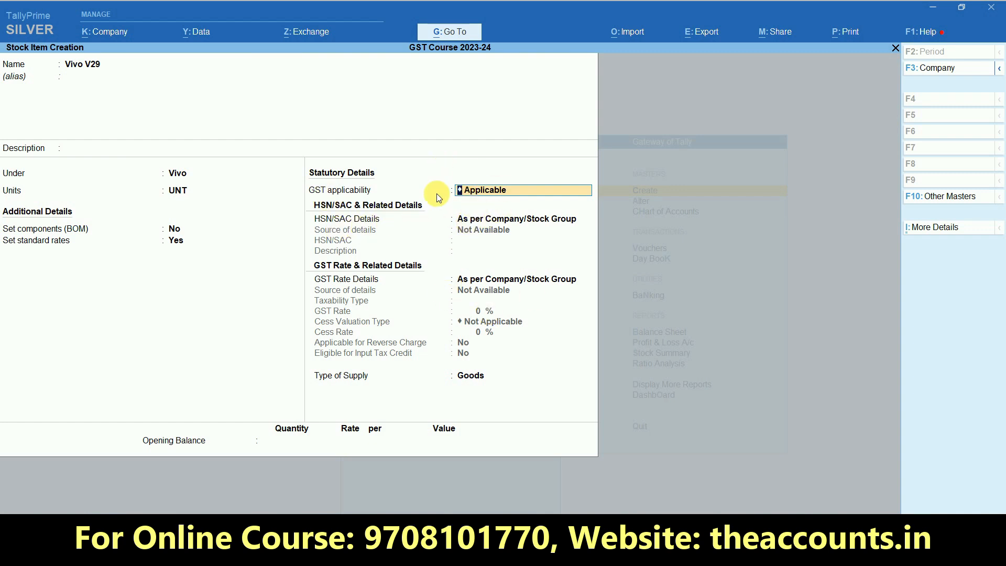
Specify HSN/SAC code 5600 for Vivo V29
key("Return")
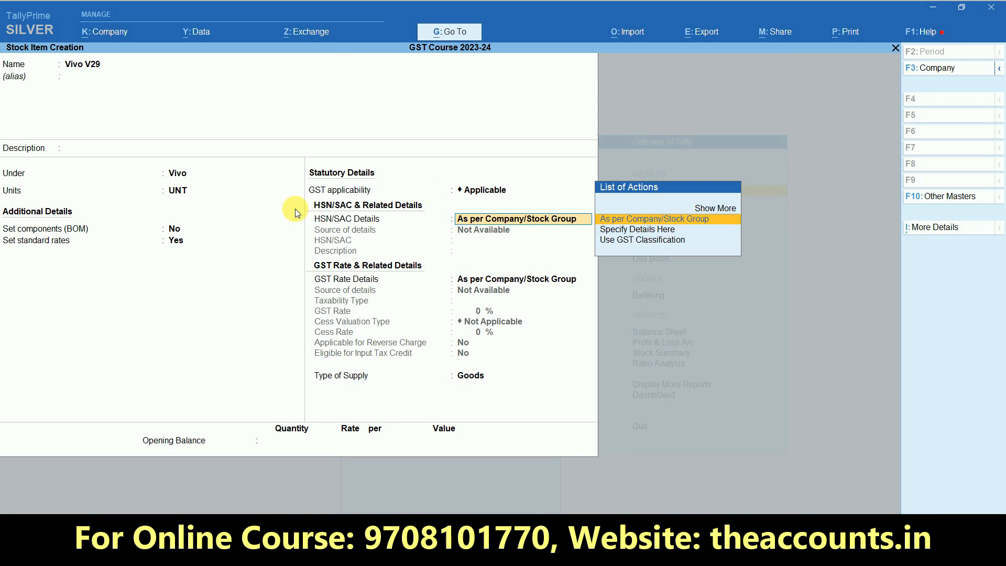
left_click(635, 231)
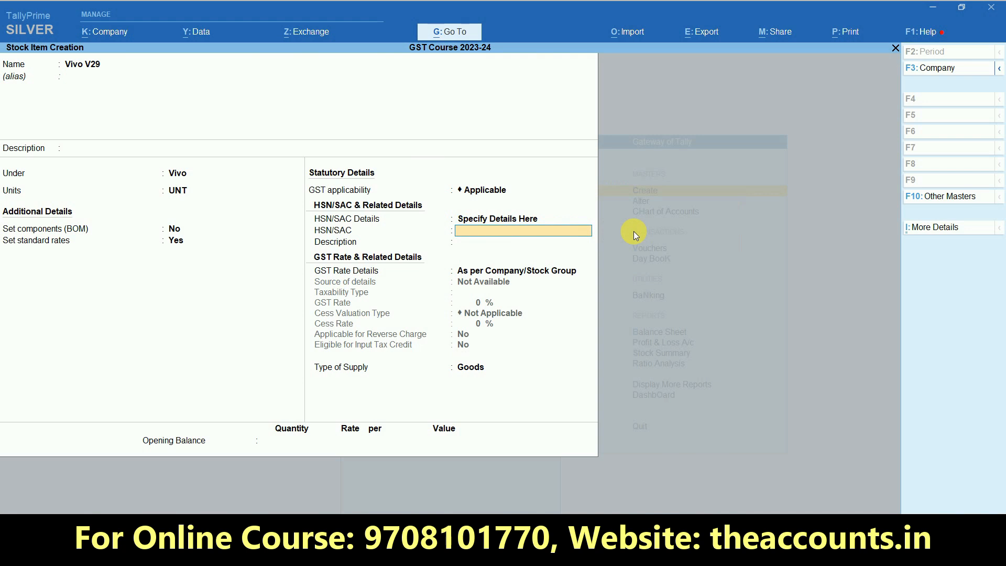
type("5600")
key("Return")
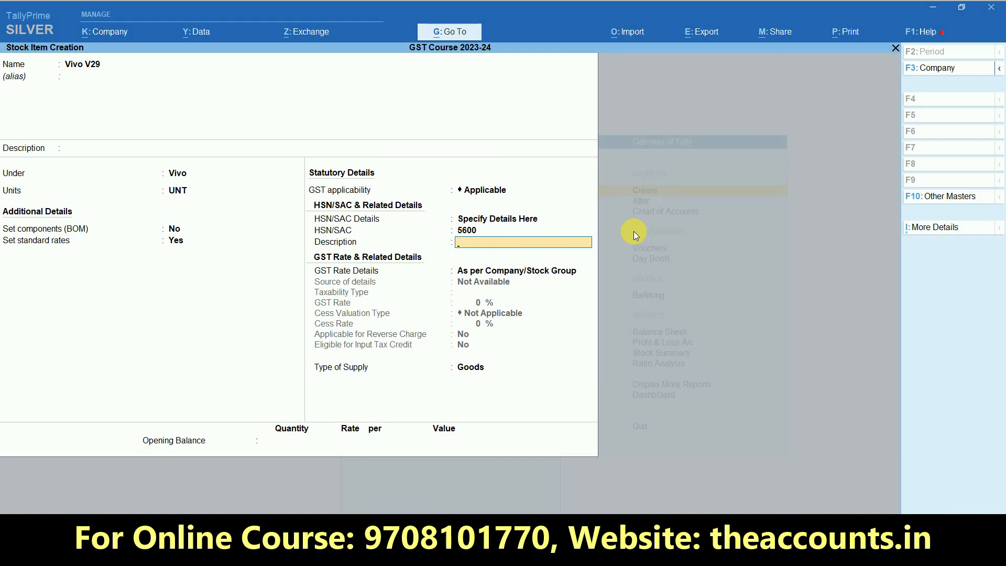
key("Return")
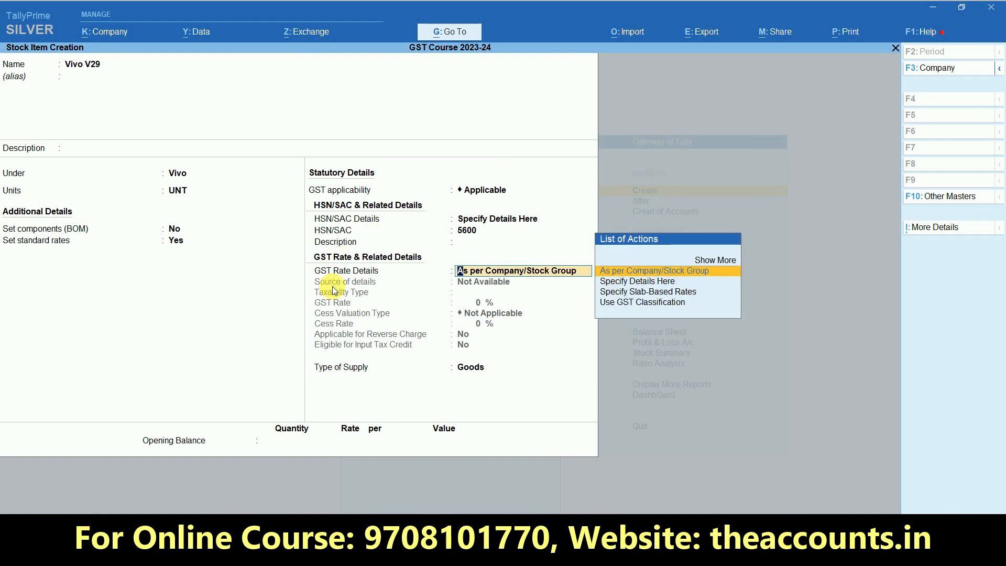
Specify GST details: Taxable at 12%, no cess, no reverse charge, ITC eligible, Goods
key("Down")
key("Down")
key("Up")
key("Return")
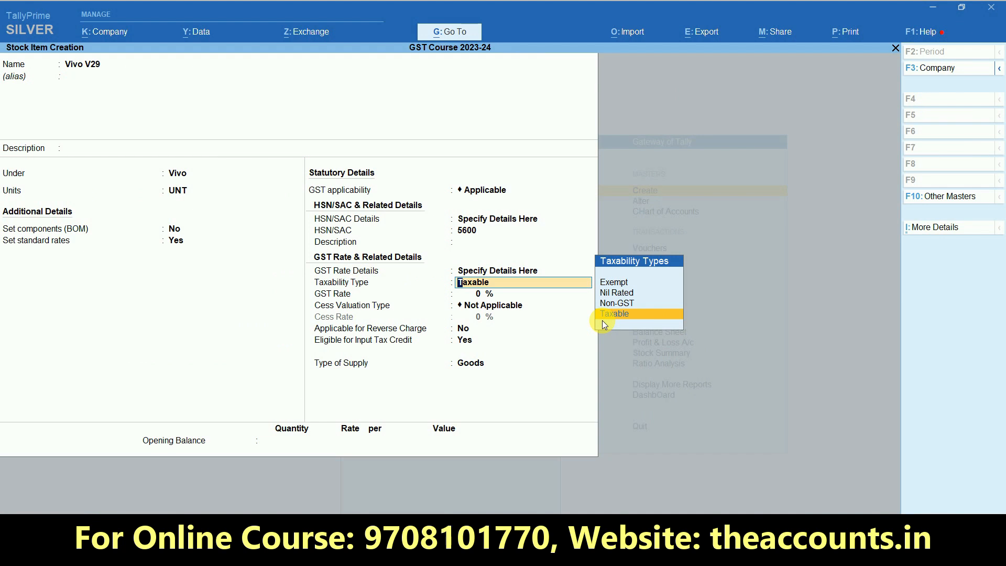
key("Return")
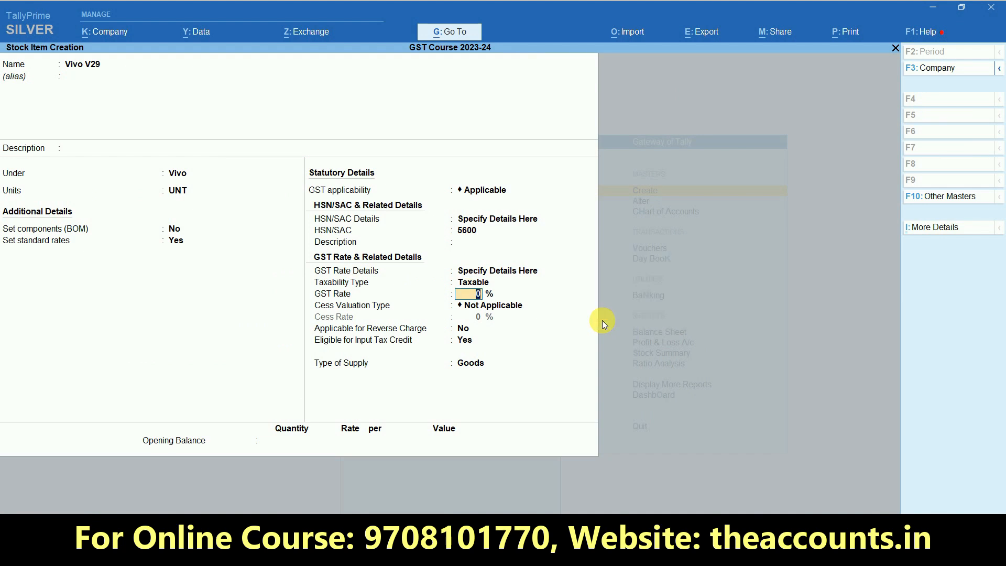
type("12")
key("Return")
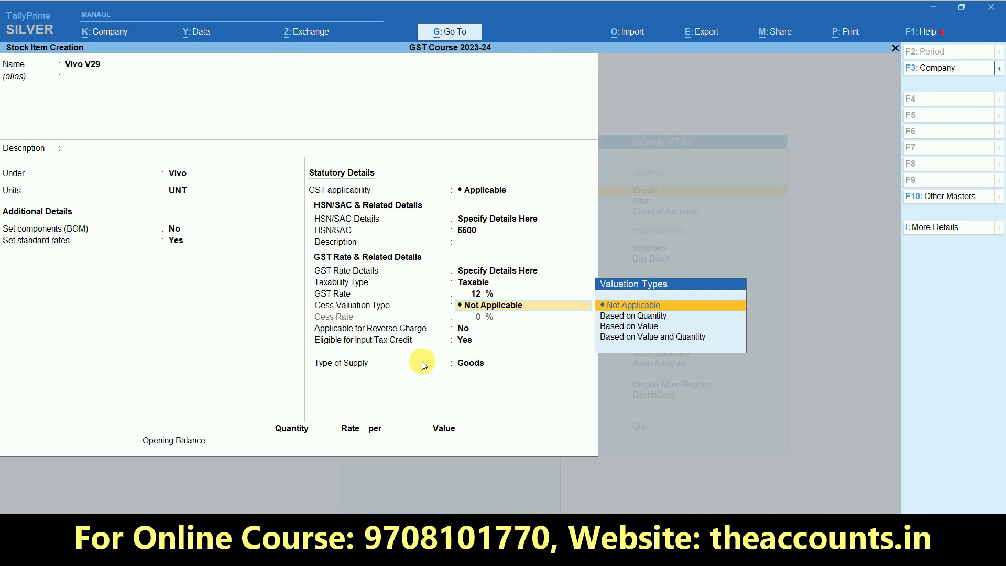
key("Return")
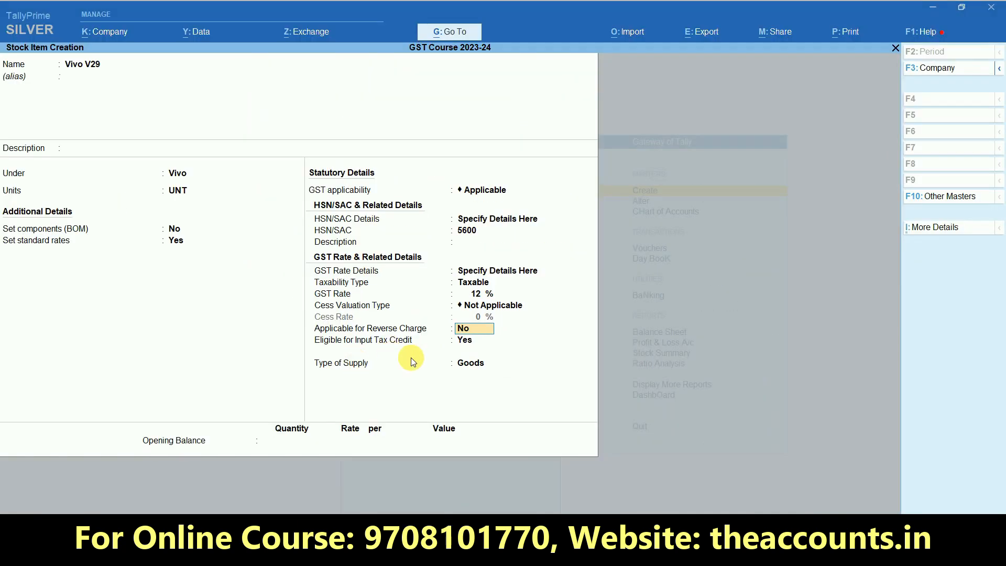
key("Return")
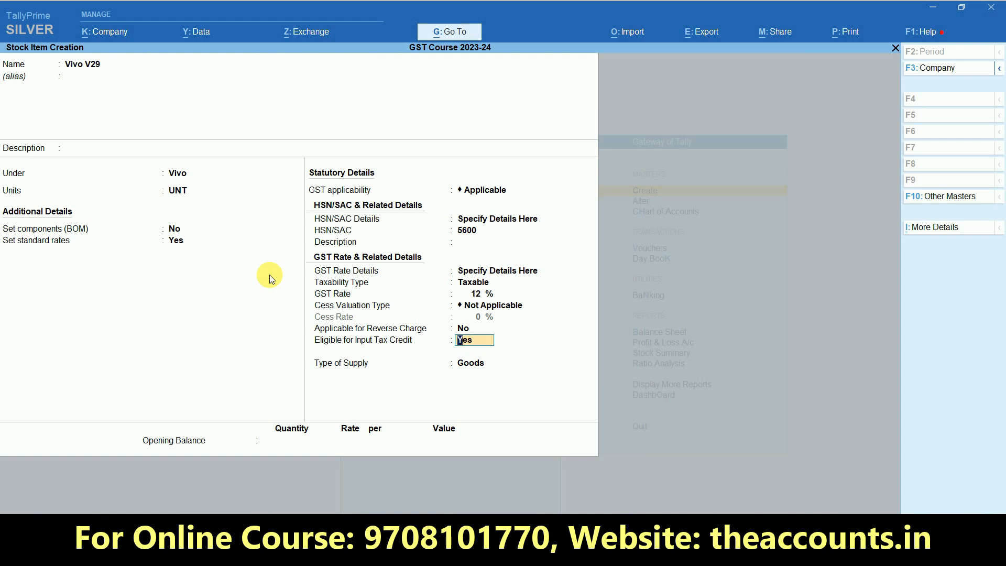
key("Return")
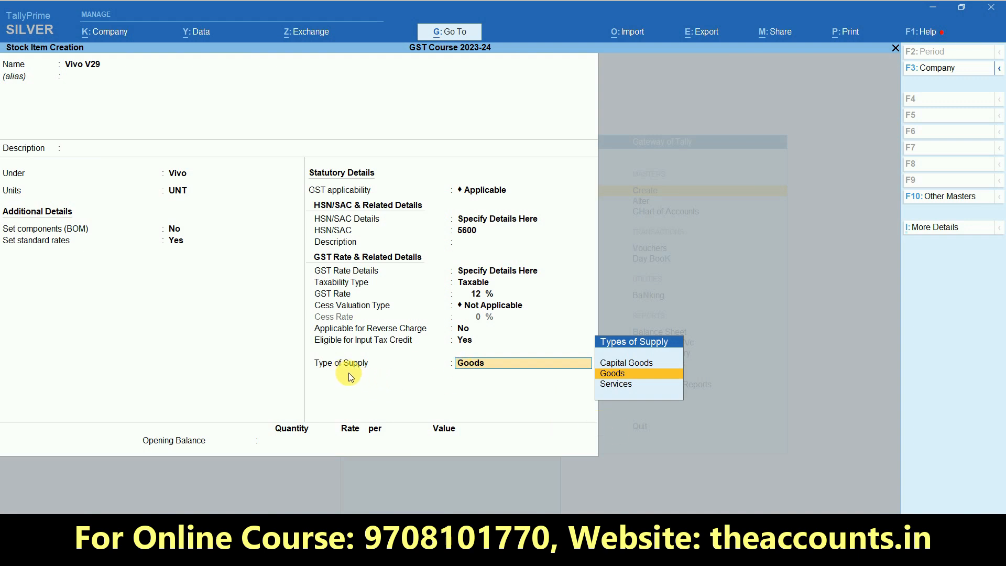
key("Return")
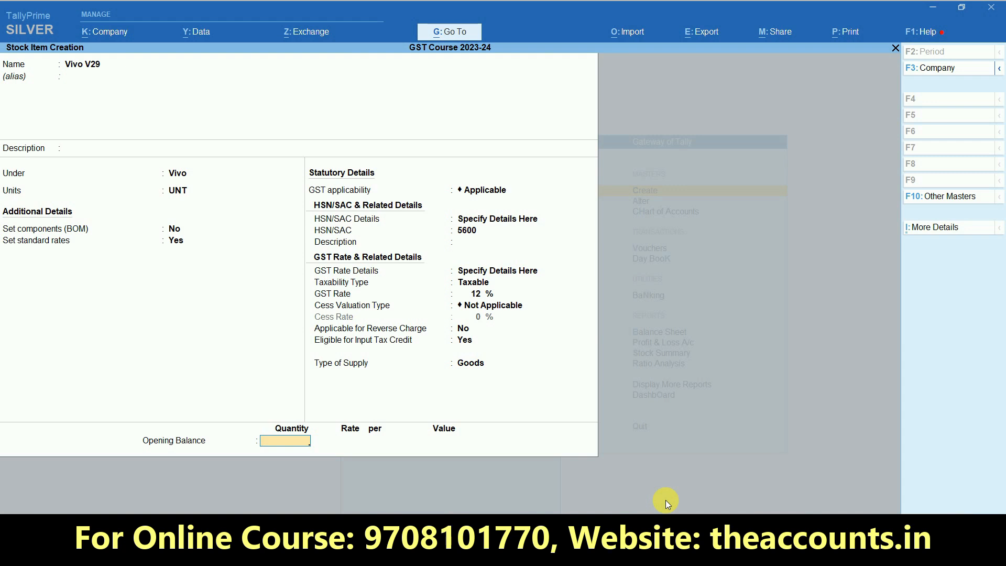
Enter an opening stock of 10 UNT at 25,000 and save the item
type("10")
key("Return")
type("25000")
key("Return")
key("Return")
key("Return")
key("Return")
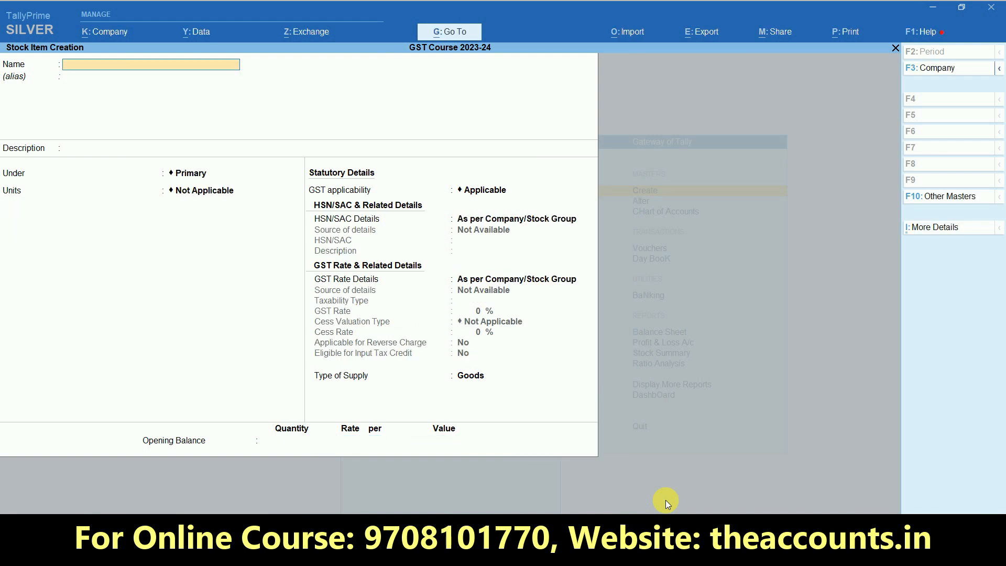
Close the blank item form and start a Cash Memo sales voucher with class POS
key("Escape")
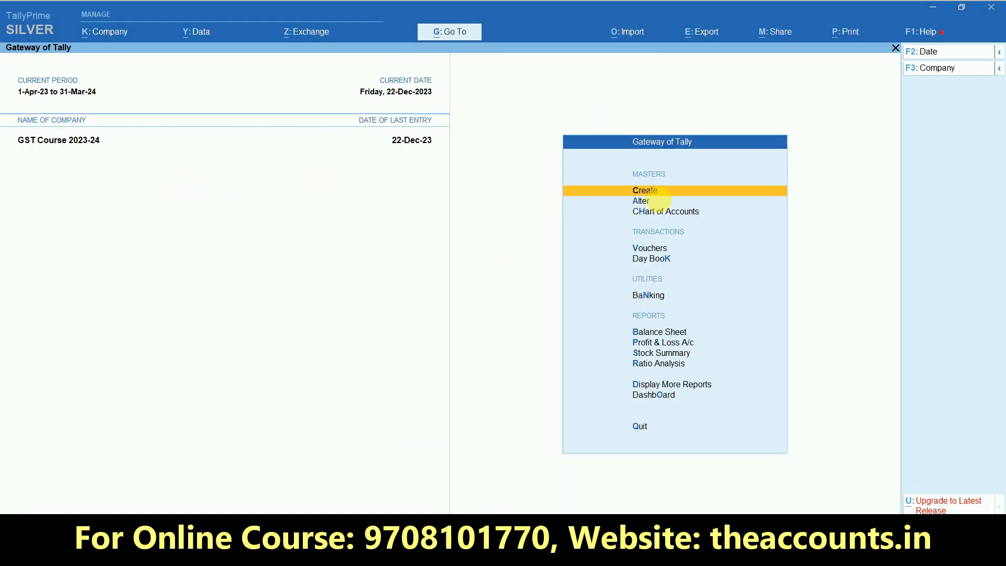
left_click(649, 251)
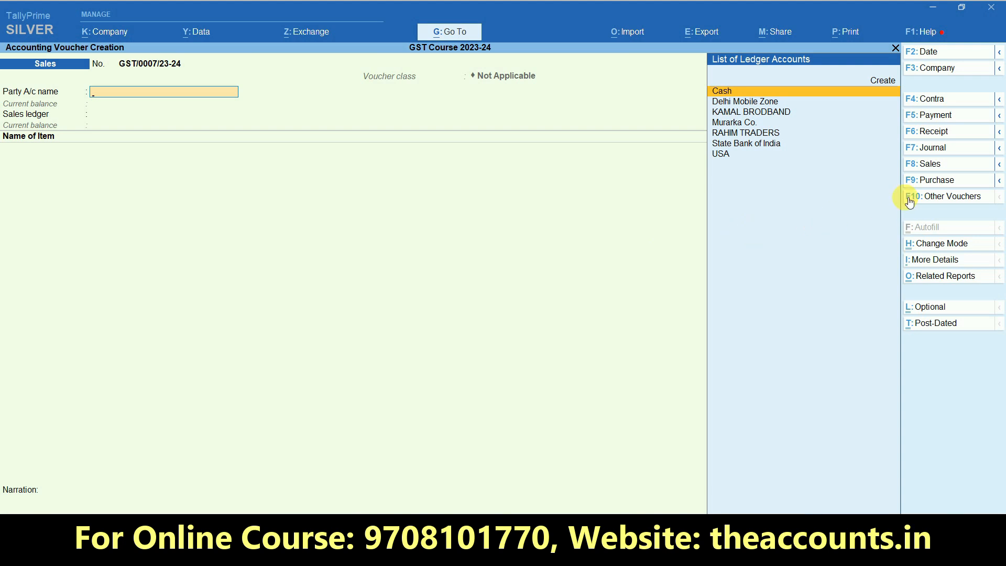
left_click(933, 166)
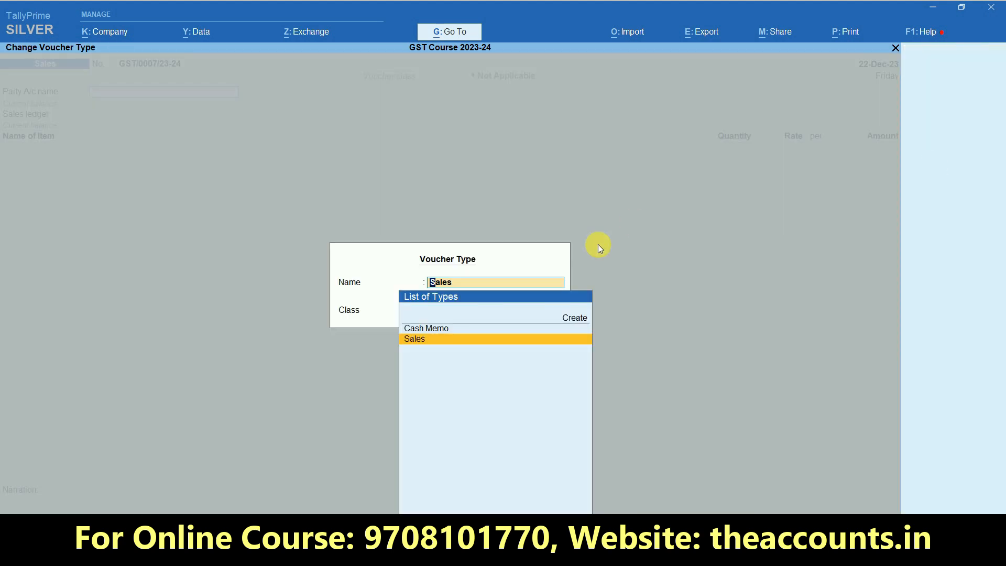
mouse_move(467, 340)
left_mouse_down()
mouse_move(327, 294)
mouse_move(367, 330)
mouse_move(468, 335)
left_mouse_up()
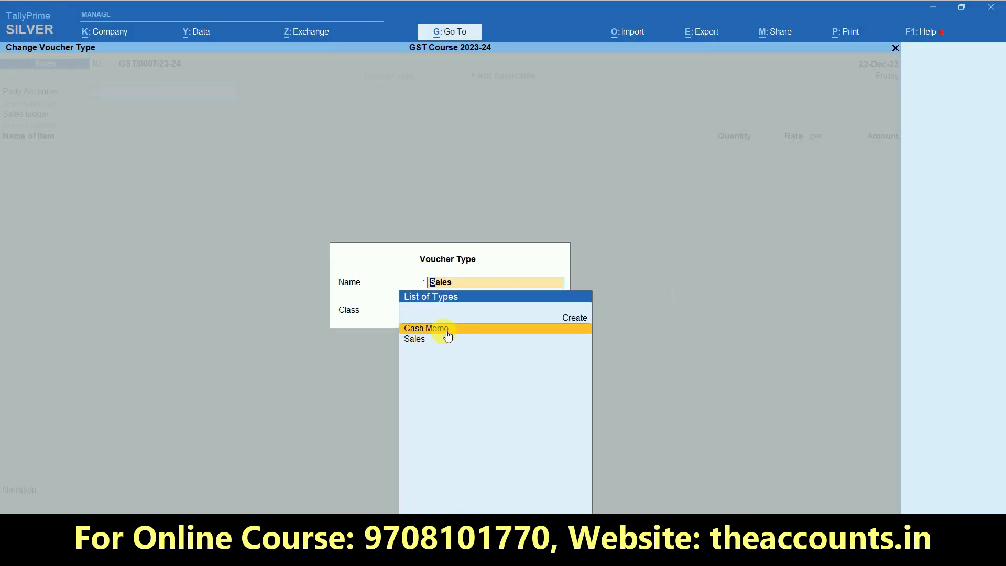
left_click(446, 331)
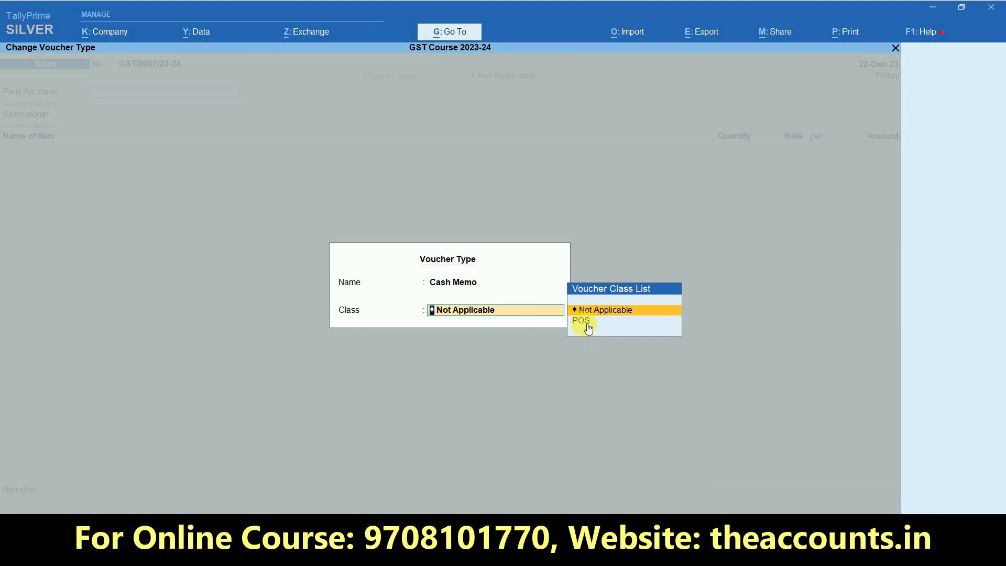
left_click(585, 321)
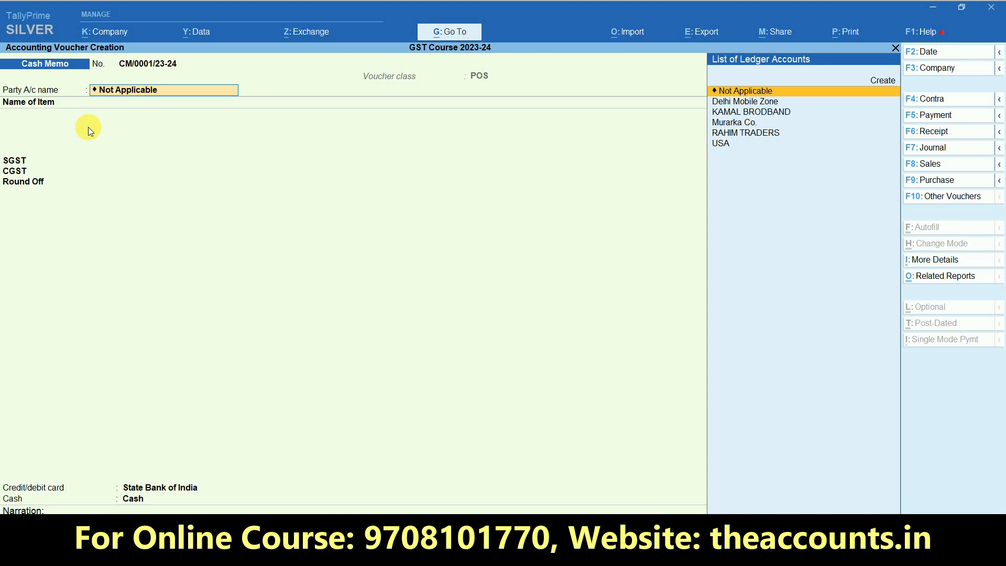
Leave the party as Not Applicable, pick Vivo V29, and date the memo 5-Jan-24
key("Return")
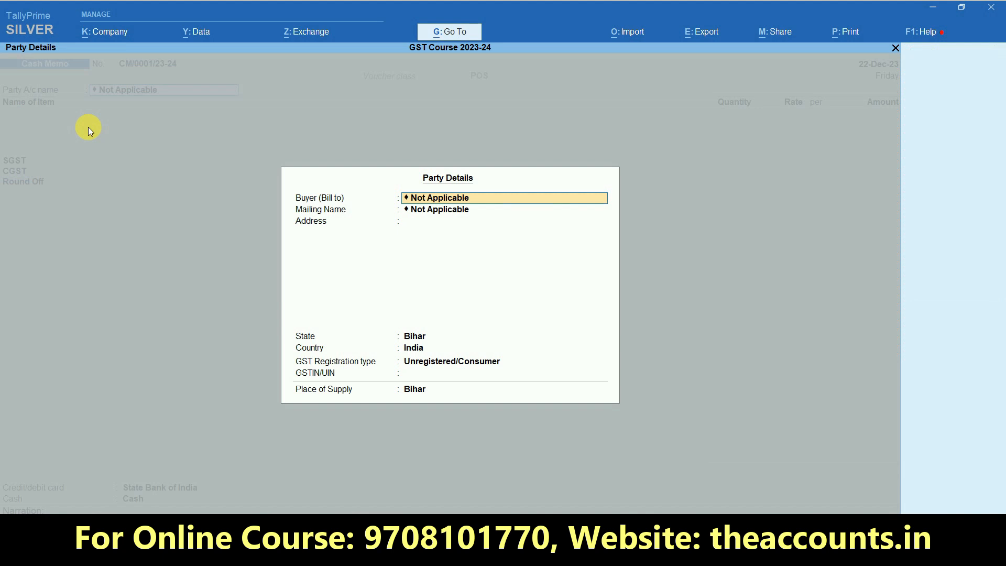
key("ctrl+a")
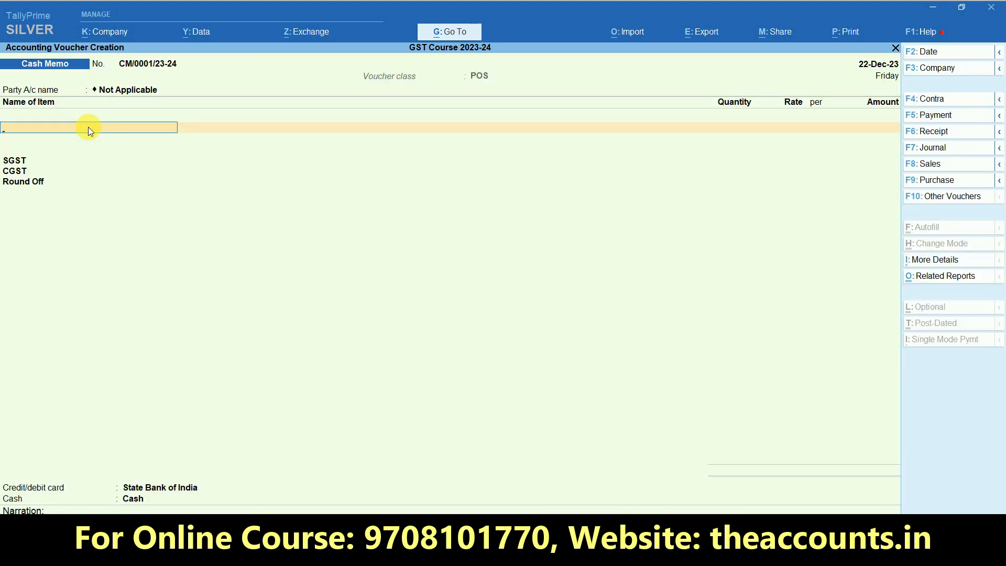
key("Down")
key("Down")
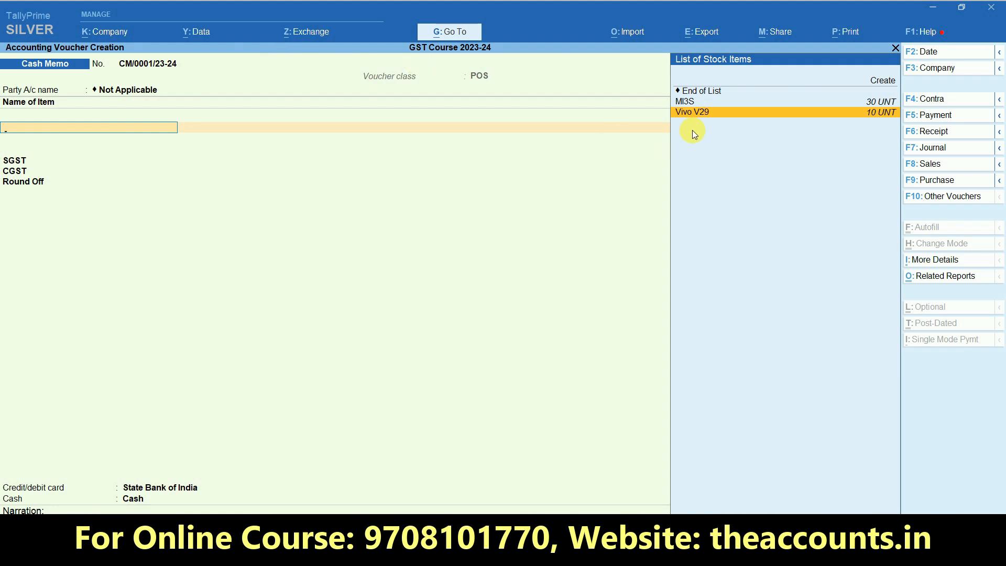
left_click(928, 52)
type("5.1")
key("Return")
key("Return")
key("Return")
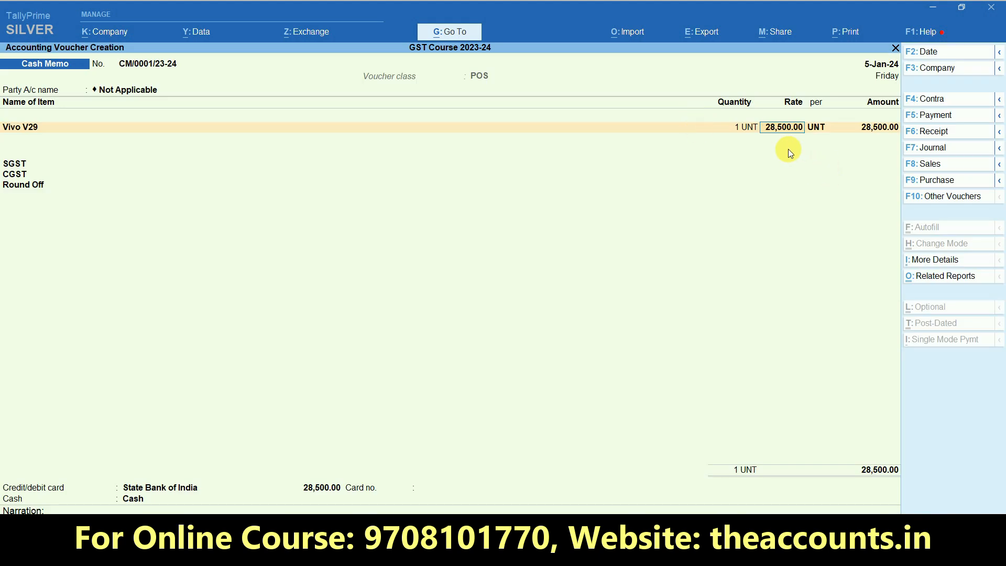
Set Vivo V29's quantity to 2 at the 28,500 rate
key("ctrl+1")
left_click(790, 124)
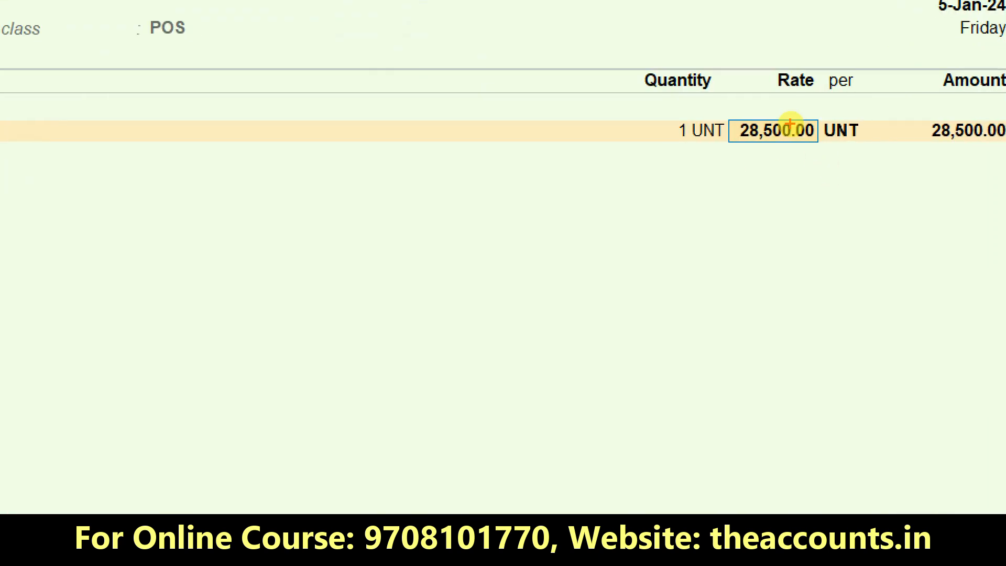
mouse_move(802, 118)
left_mouse_down()
mouse_move(779, 105)
mouse_move(757, 140)
mouse_move(818, 143)
mouse_move(805, 111)
left_mouse_up()
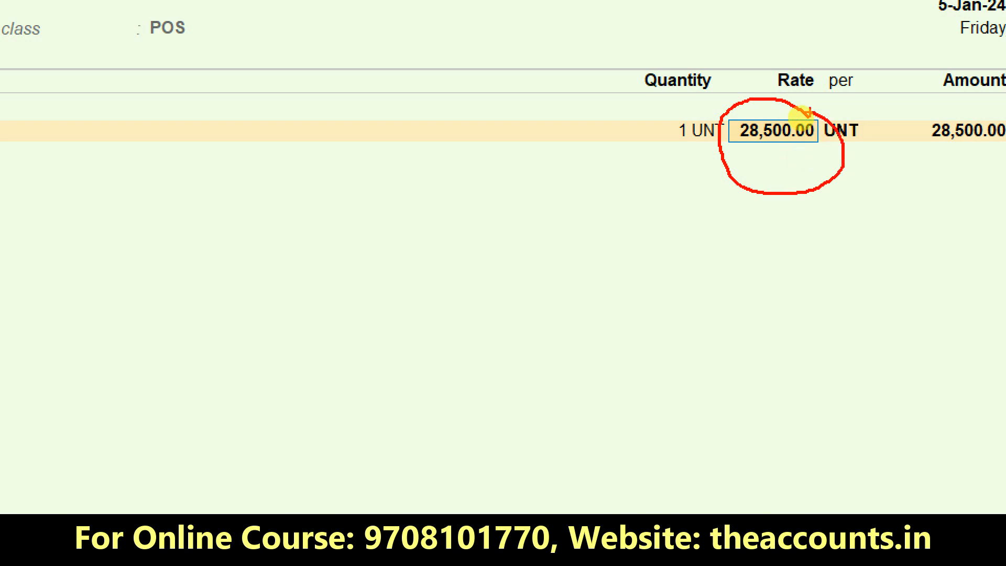
key("Escape")
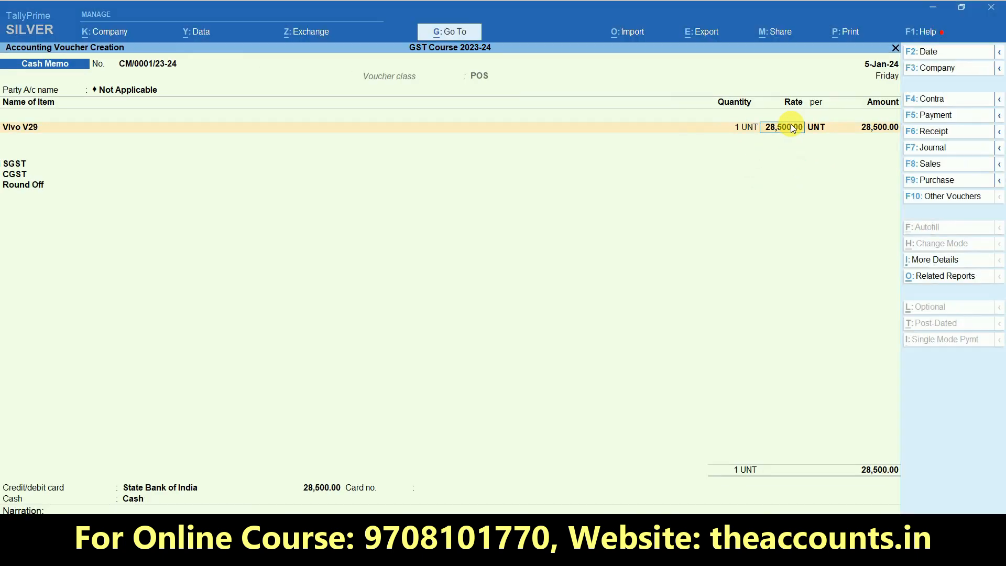
key("Return")
key("Return")
key("Return")
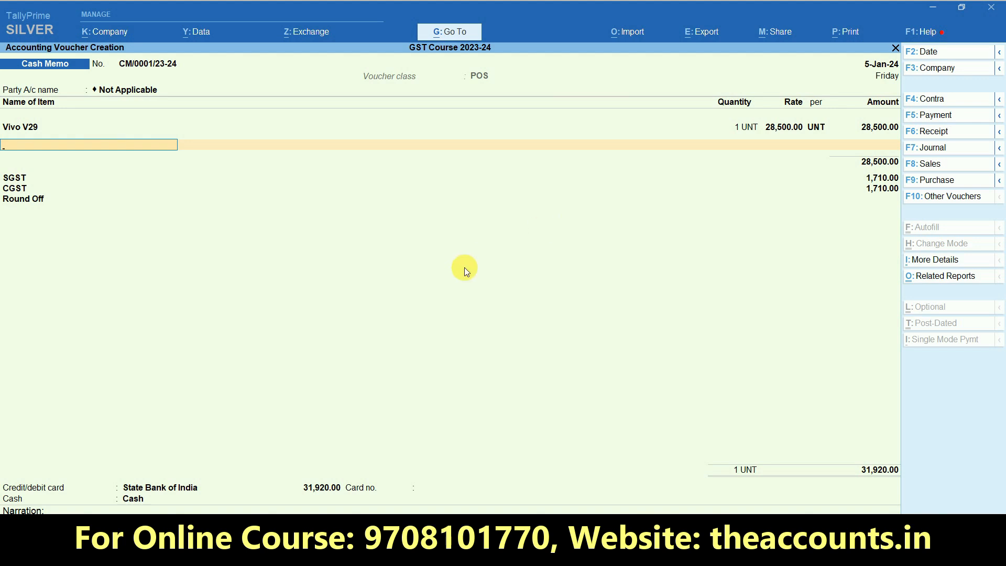
key("BackSpace")
key("BackSpace")
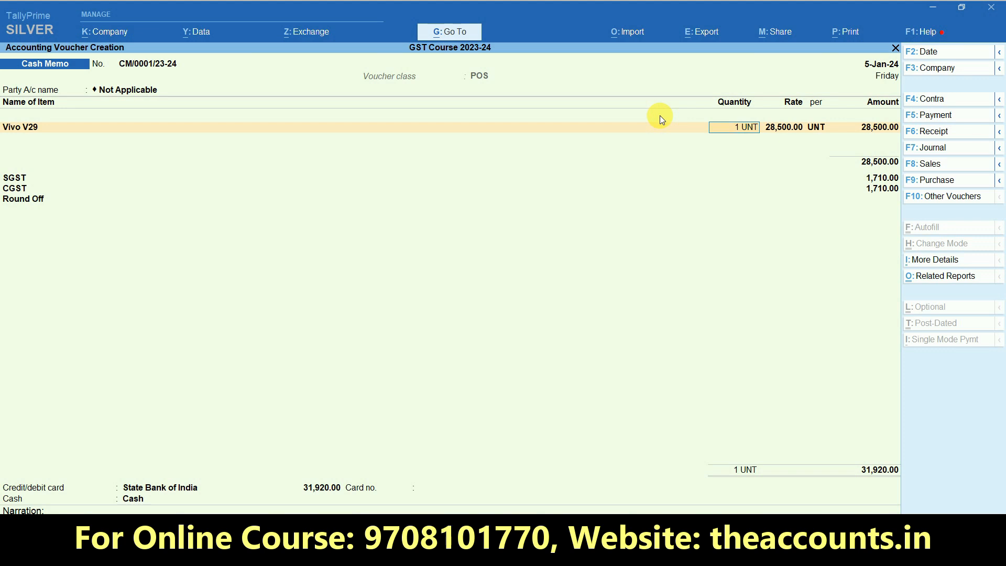
type("2")
key("Return")
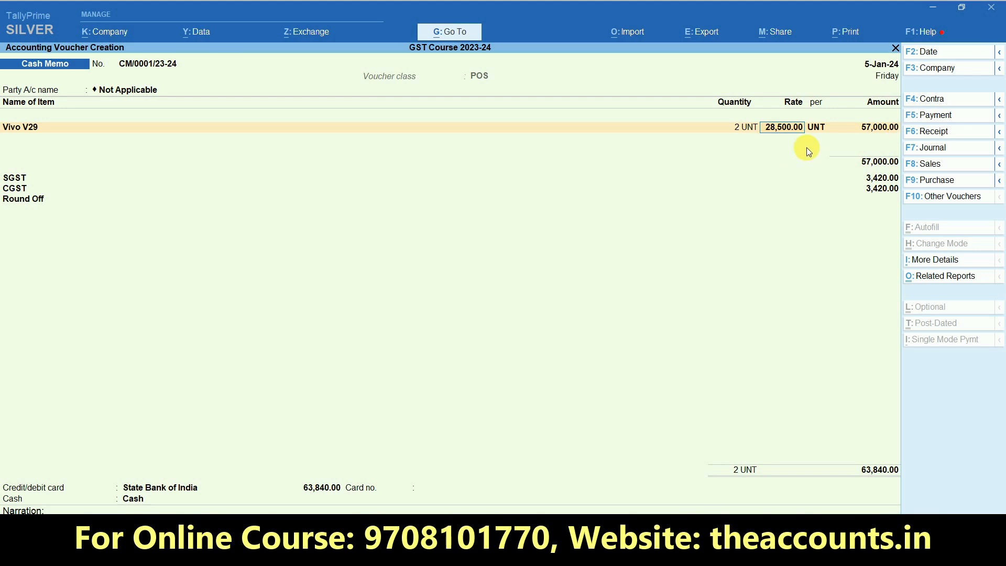
key("Return")
key("Return")
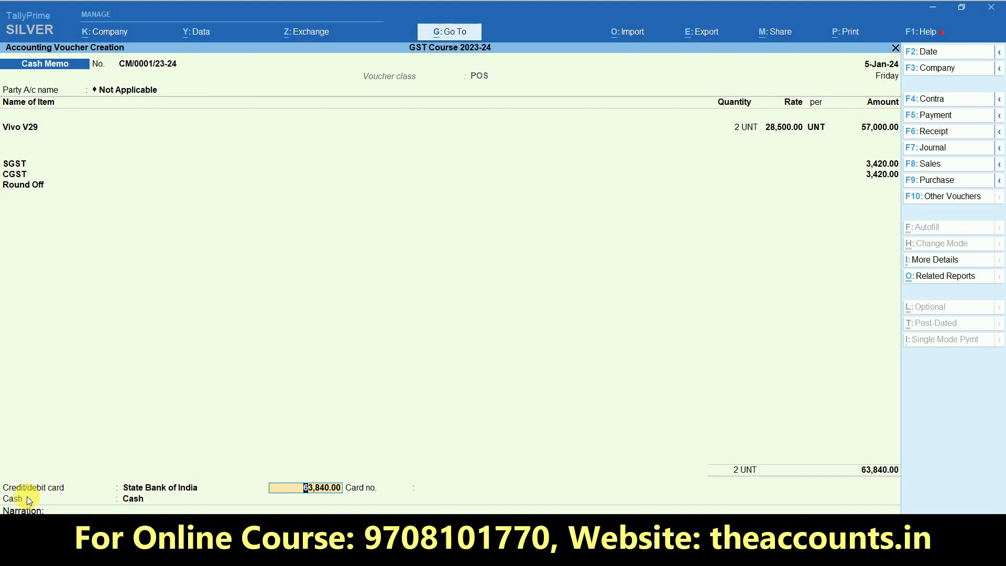
Accept the 63,840.00 card payment with no card number and finish the voucher
key("ctrl")
key("Return")
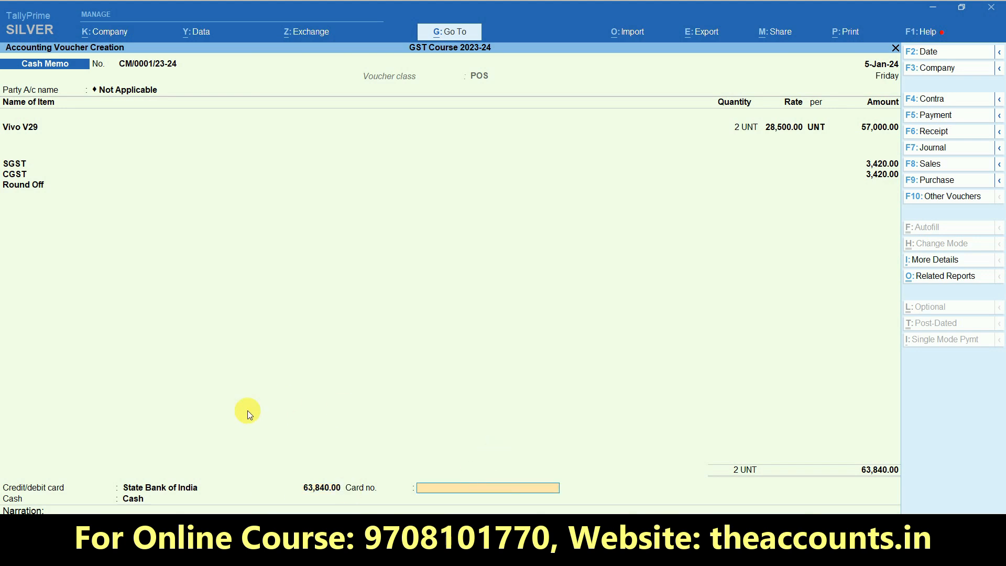
key("Return")
key("Return")
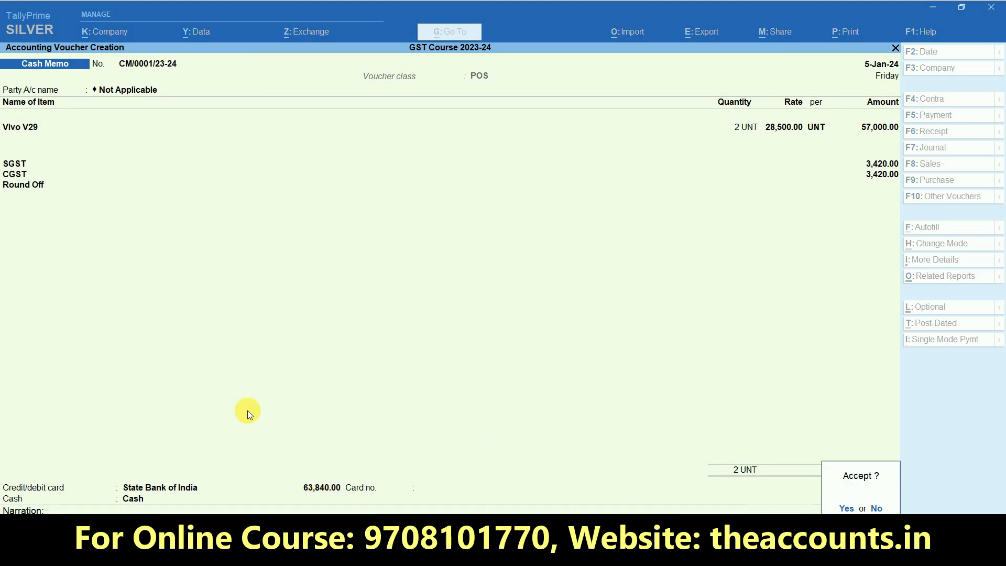
key("Return")
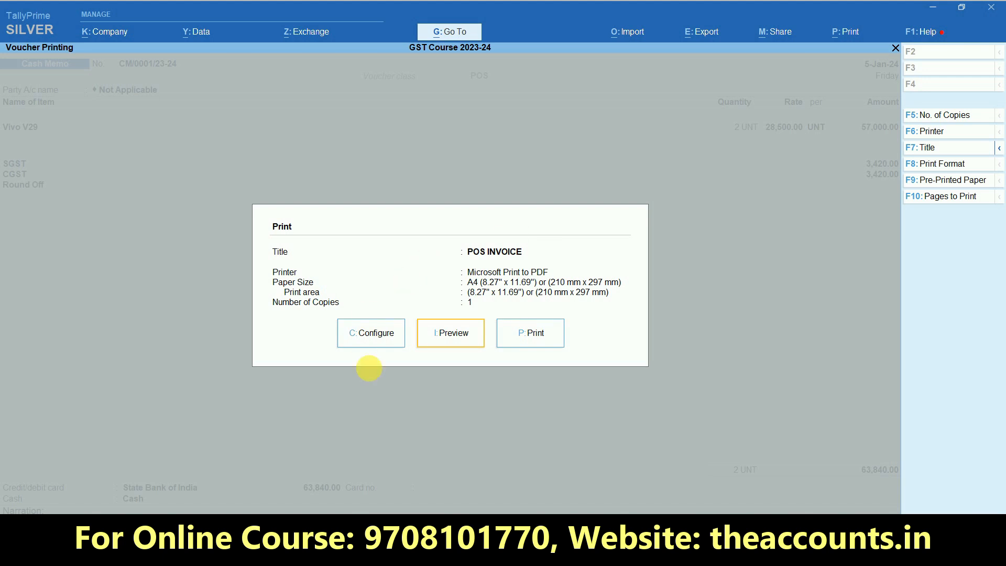
left_click(463, 342)
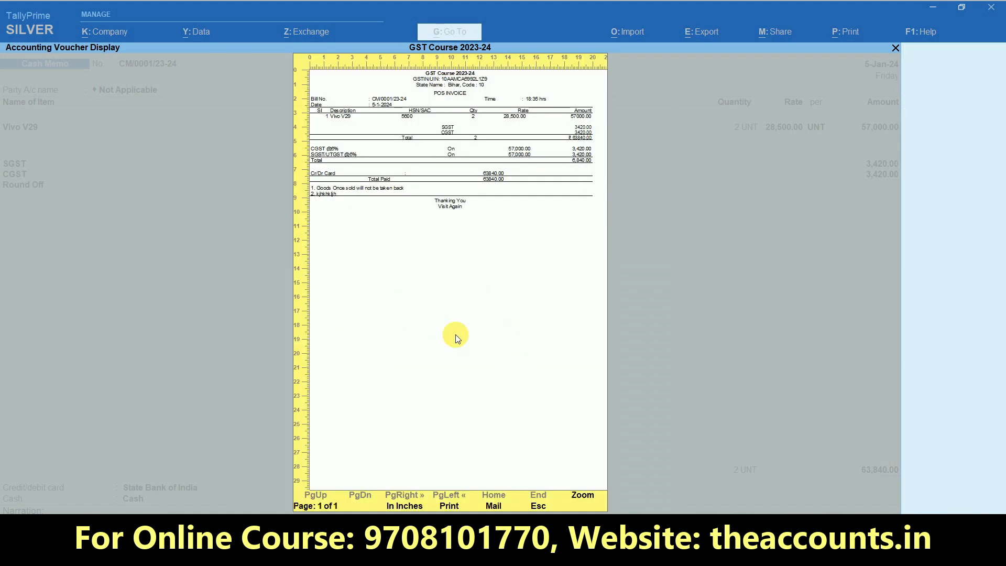
left_click(583, 497)
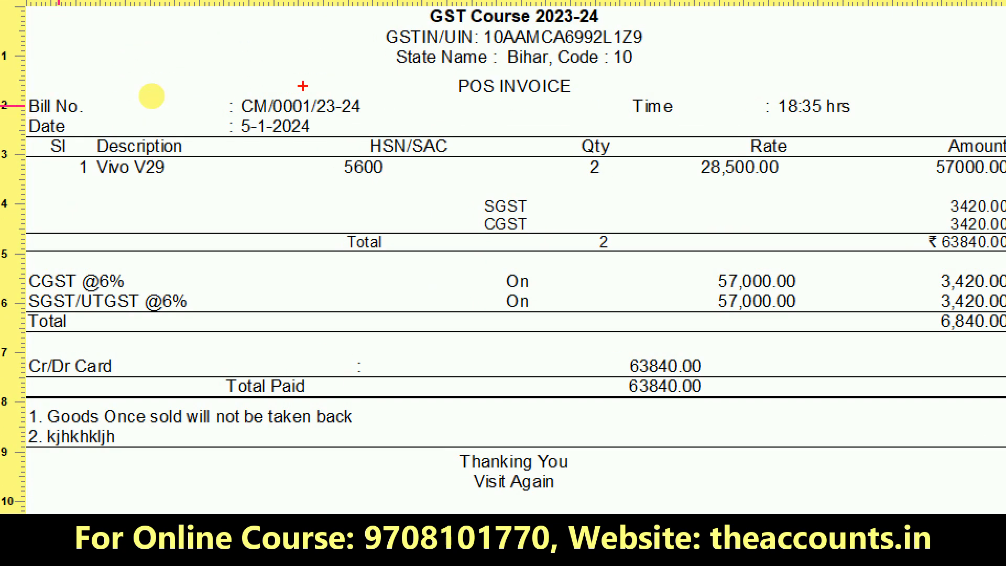
mouse_move(298, 107)
left_mouse_down()
mouse_move(299, 179)
mouse_move(189, 87)
left_mouse_up()
mouse_move(108, 199)
left_mouse_down()
mouse_move(101, 98)
mouse_move(113, 183)
mouse_move(197, 178)
left_mouse_up()
mouse_move(131, 214)
left_mouse_down()
mouse_move(212, 283)
mouse_move(52, 228)
left_mouse_up()
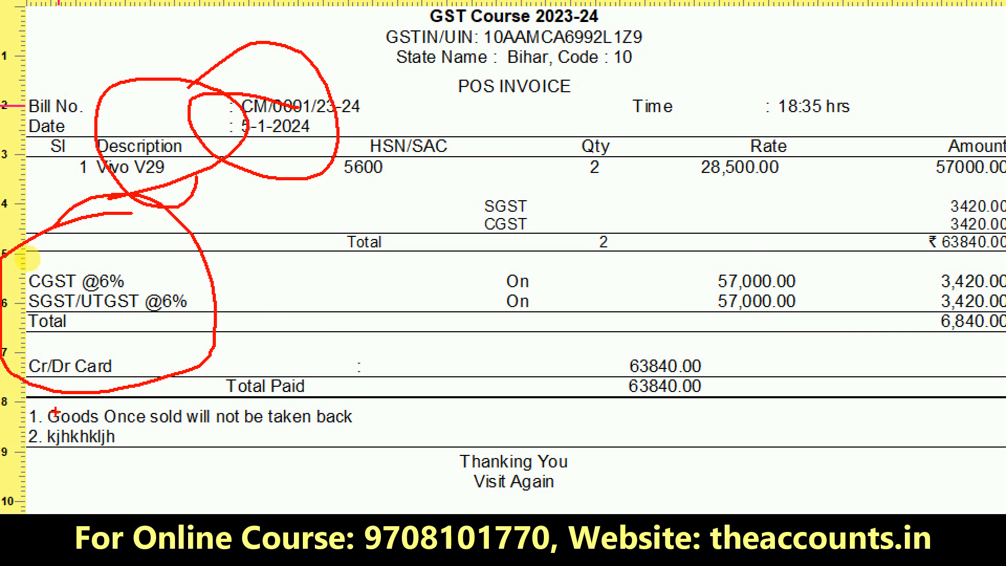
mouse_move(350, 413)
left_mouse_down()
mouse_move(3, 367)
mouse_move(115, 507)
mouse_move(329, 454)
mouse_move(359, 419)
left_mouse_up()
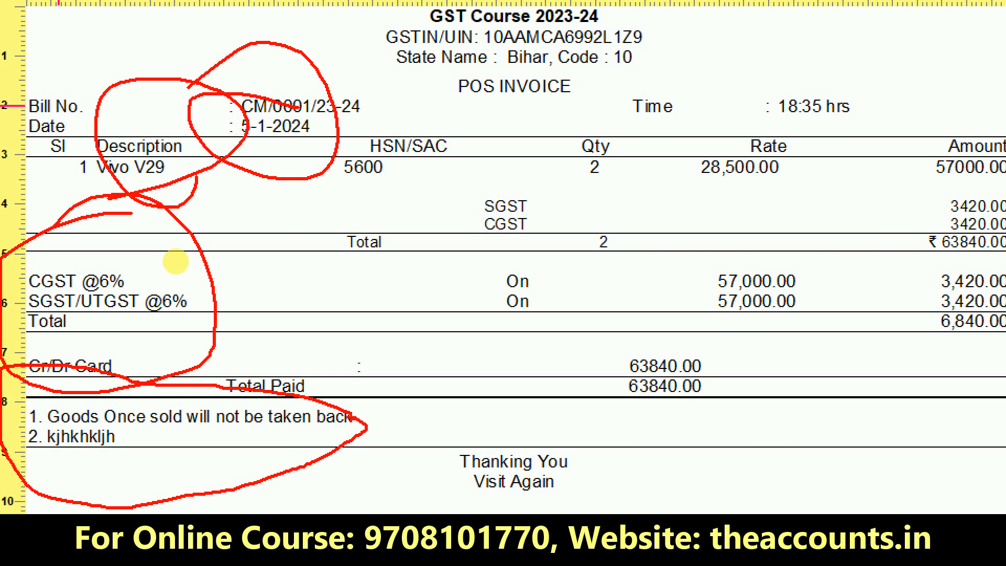
mouse_move(610, 434)
left_mouse_down()
mouse_move(457, 390)
mouse_move(465, 544)
left_mouse_up()
left_click_drag(599, 403, 596, 513)
left_click_drag(579, 444, 661, 419)
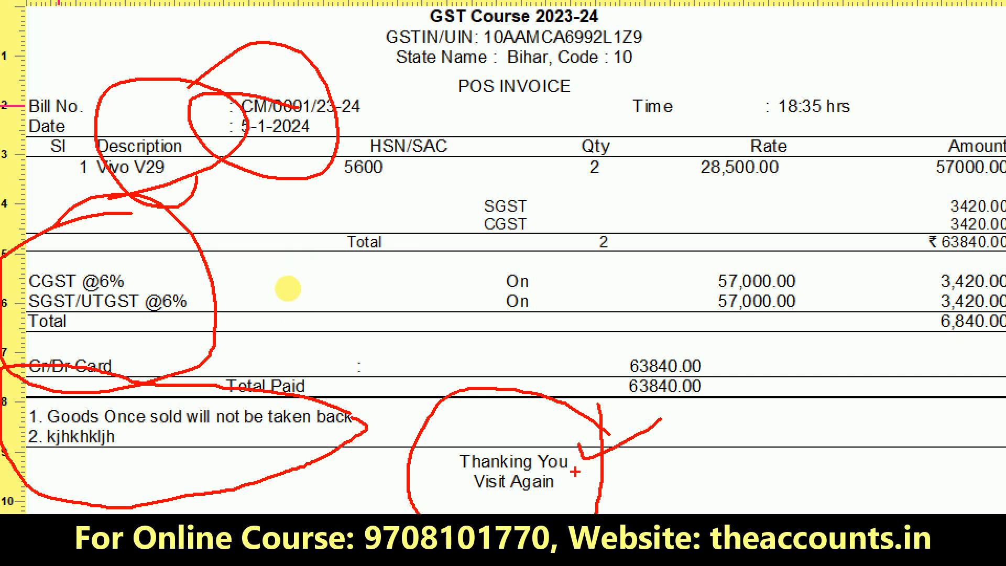
left_click_drag(575, 472, 719, 429)
mouse_move(654, 1)
left_mouse_down()
mouse_move(414, 232)
mouse_move(467, 33)
left_mouse_up()
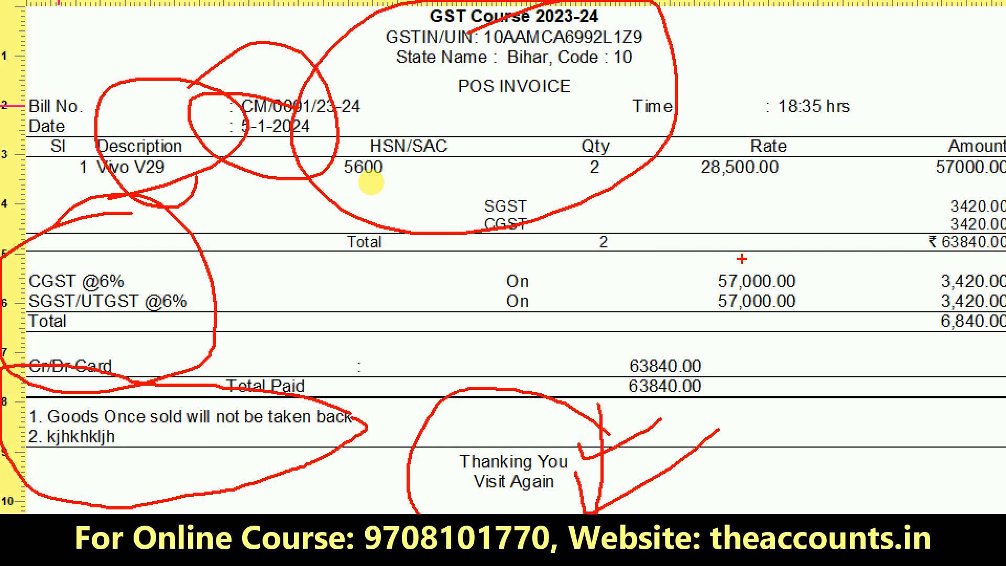
mouse_move(851, 114)
left_mouse_down()
mouse_move(860, 63)
mouse_move(769, 66)
left_mouse_up()
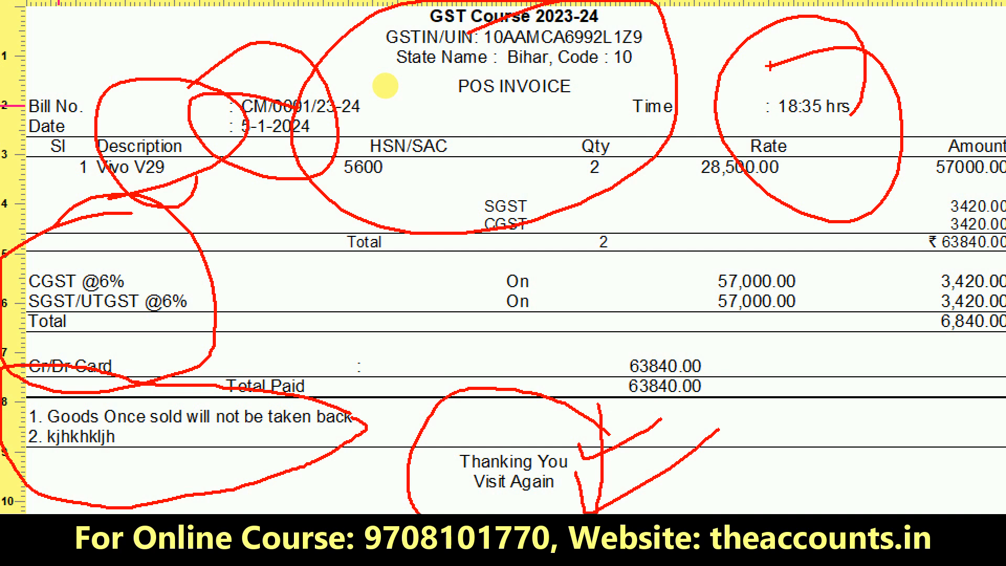
key("Escape")
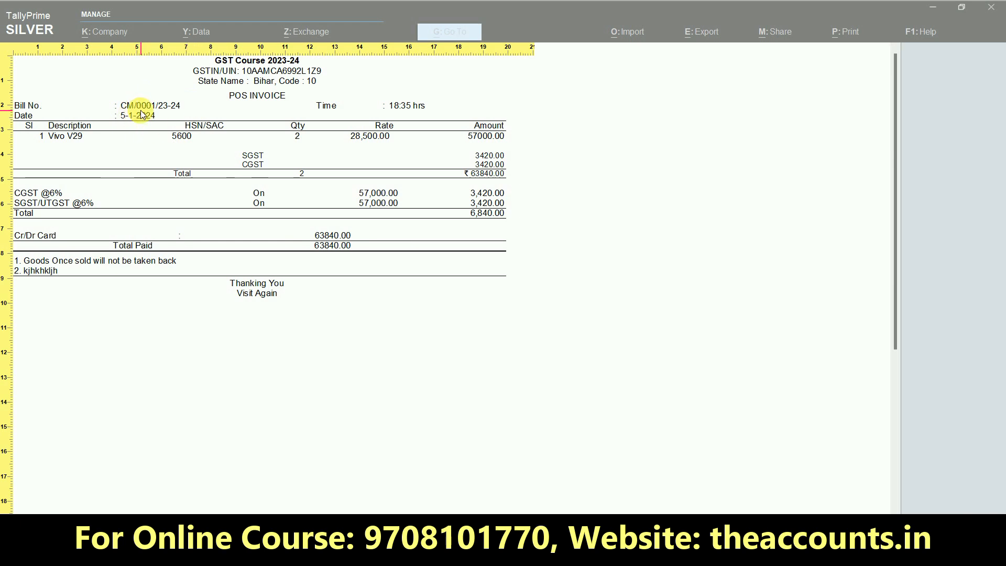
key("ctrl+1")
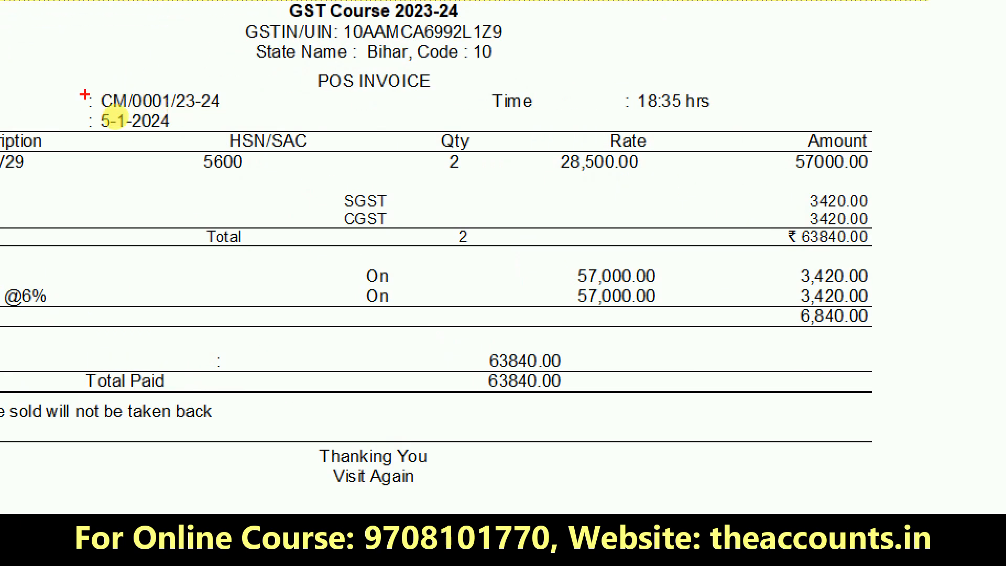
mouse_move(231, 83)
left_mouse_down()
mouse_move(173, 25)
mouse_move(160, 36)
left_mouse_up()
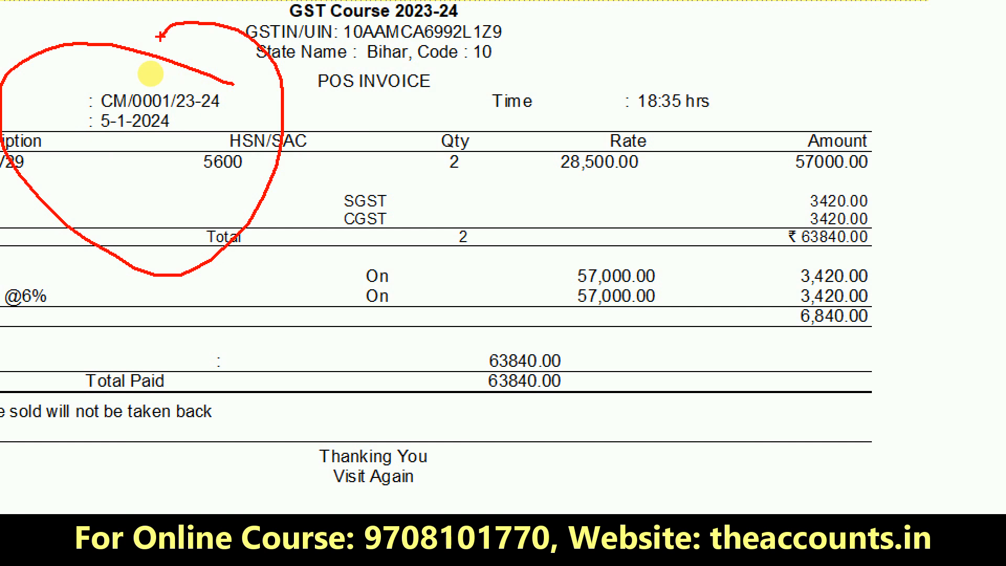
key("Escape")
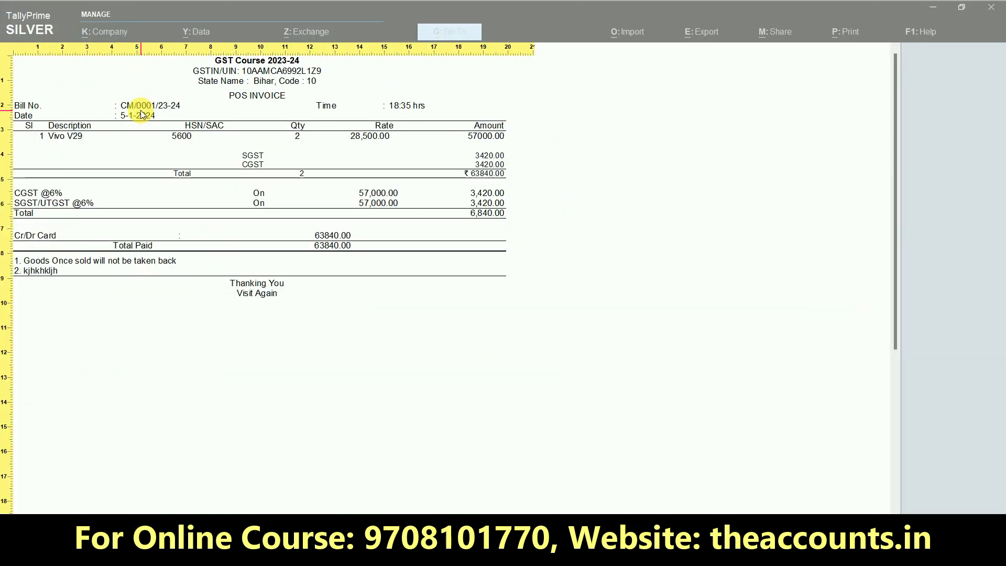
key("Escape")
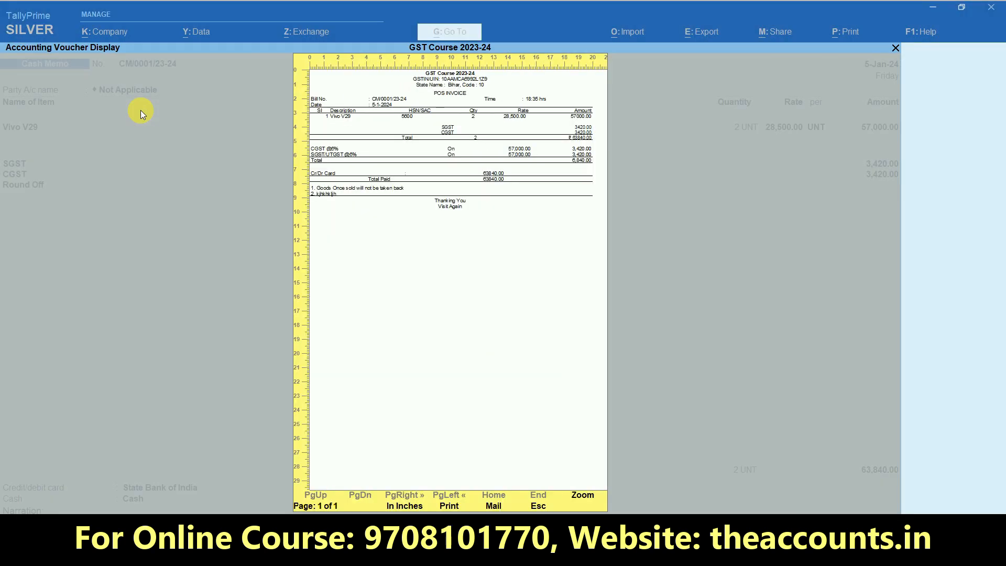
Date the next cash memo 6-Jan-24, keeping the party as Not Applicable
key("Escape")
key("Escape")
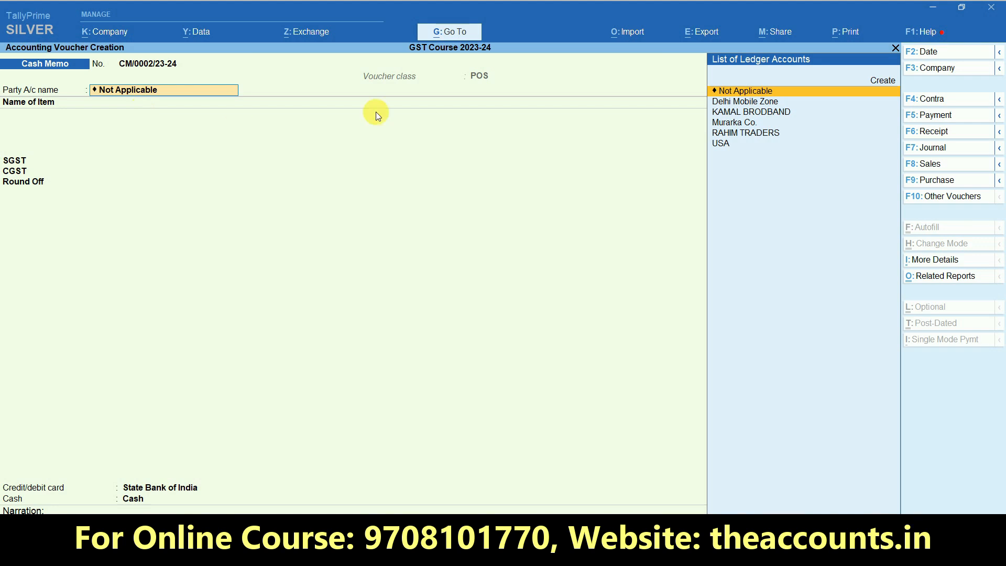
left_click(924, 51)
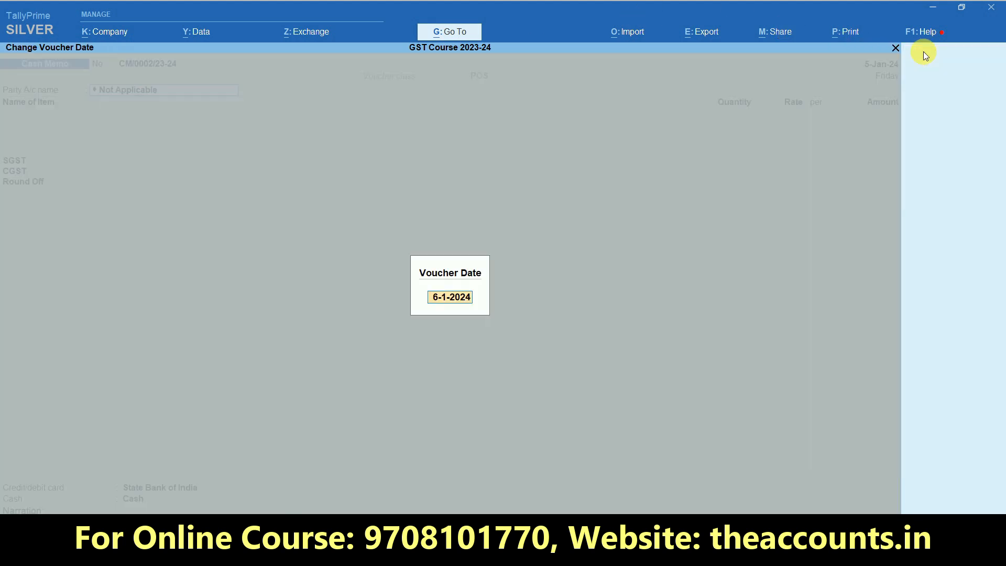
key("Return")
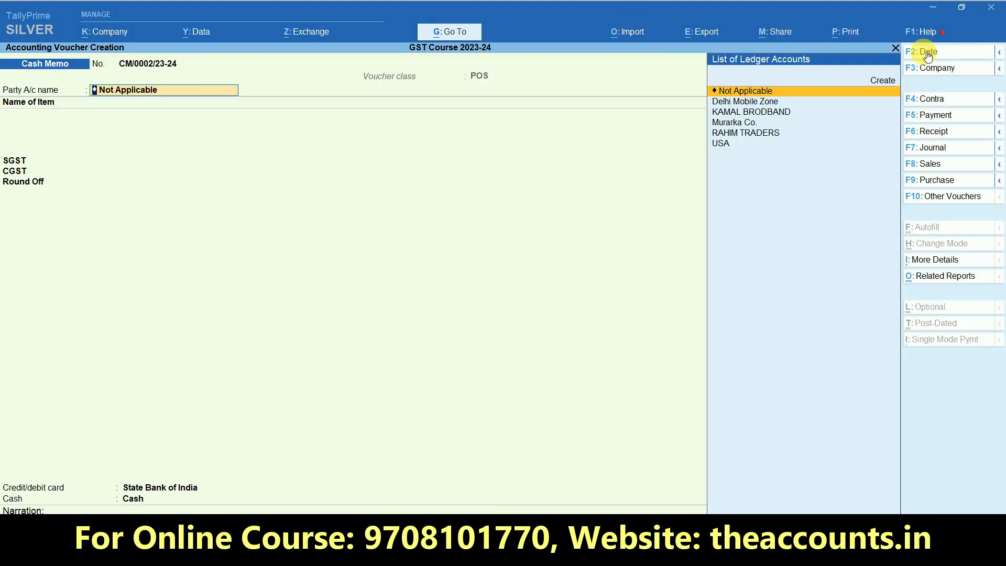
key("Return")
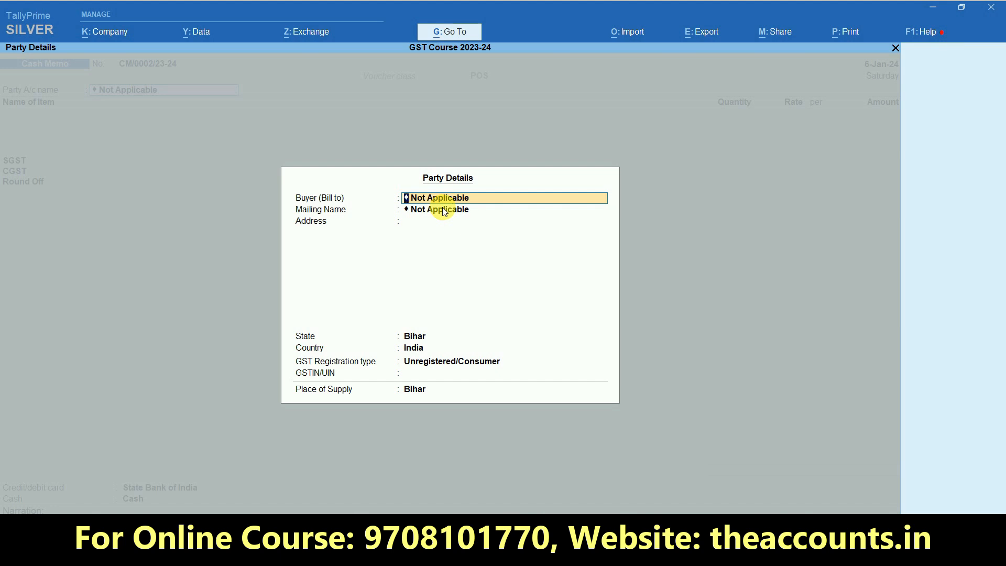
Enter the buyer's name and address, state Bihar, registration Unregistered/Consumer, no GSTIN
key("Return")
key("Return")
type("Bhagalpur")
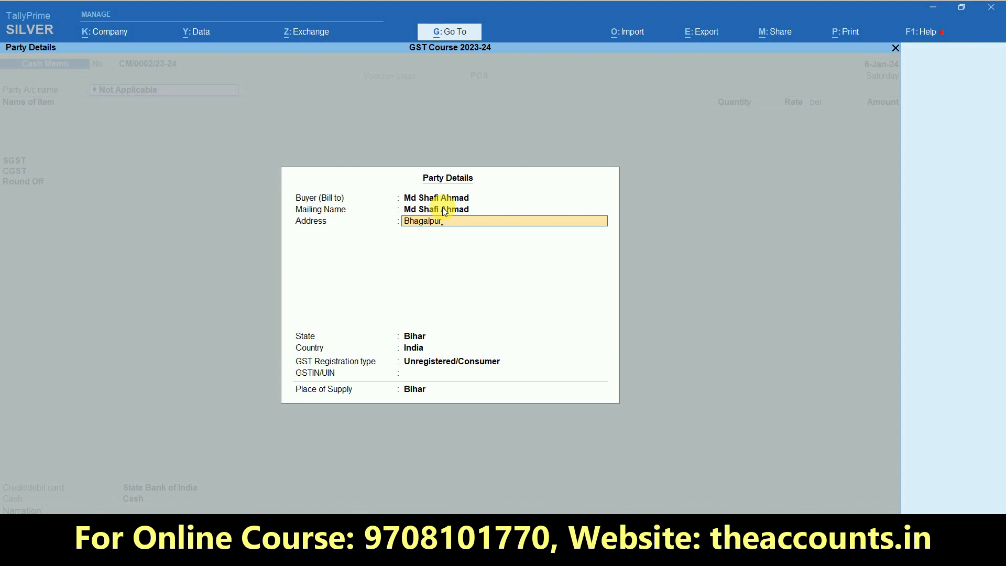
key("Return")
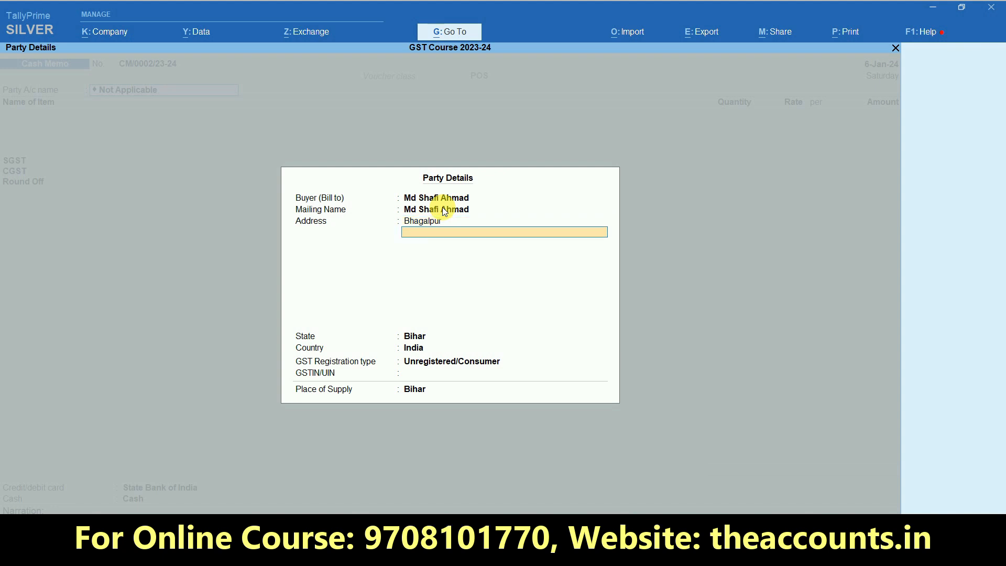
key("Return")
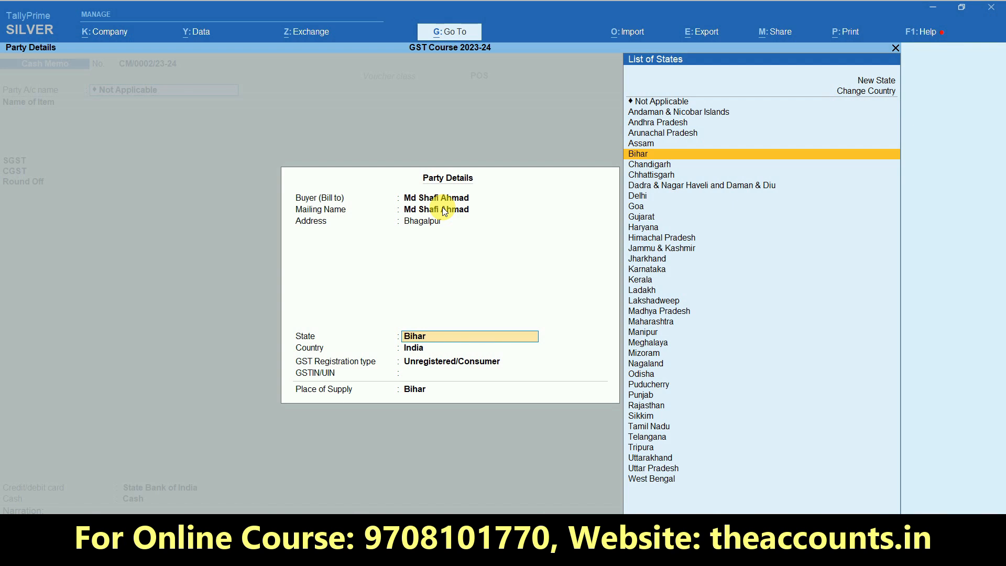
key("Return")
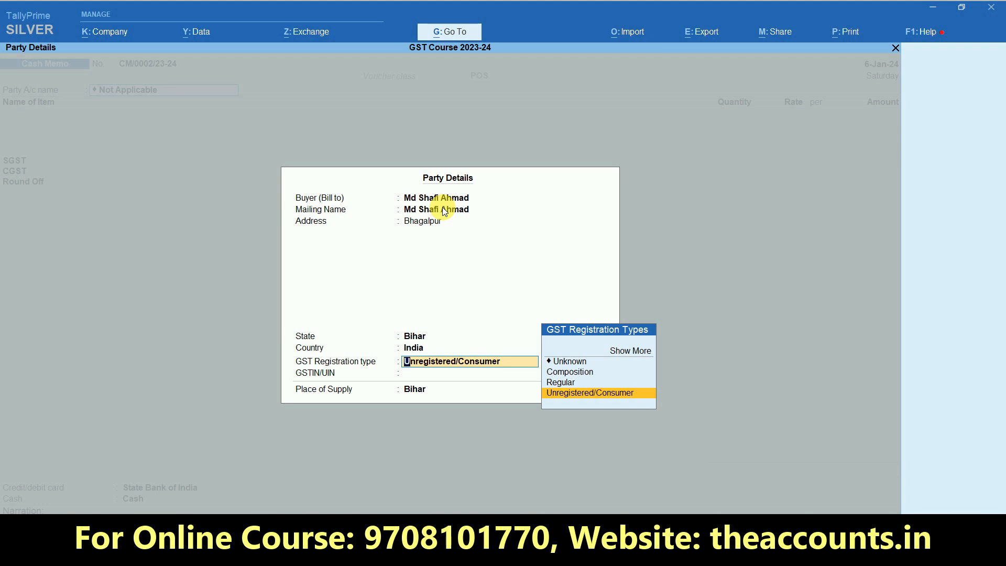
key("Up")
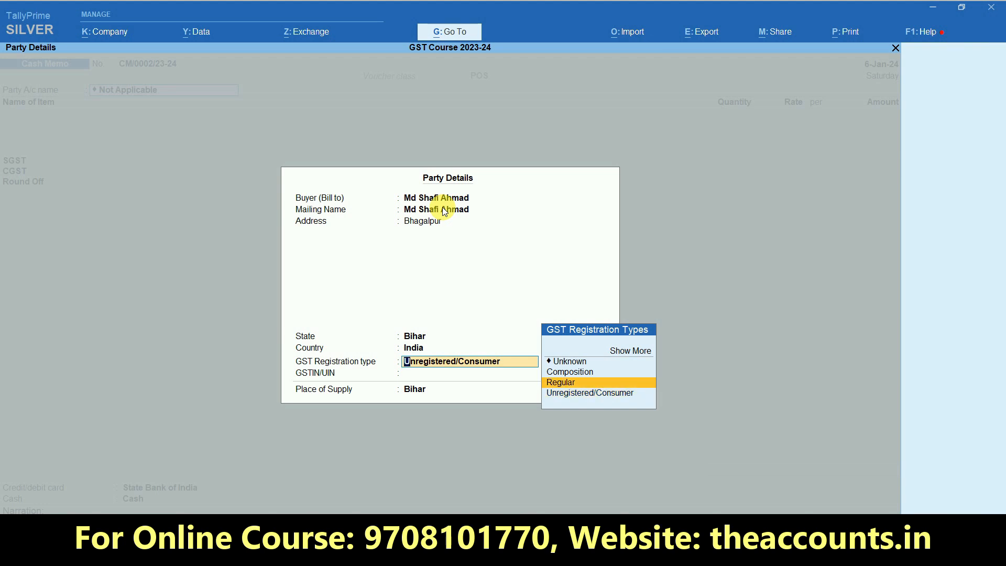
key("Down")
key("Return")
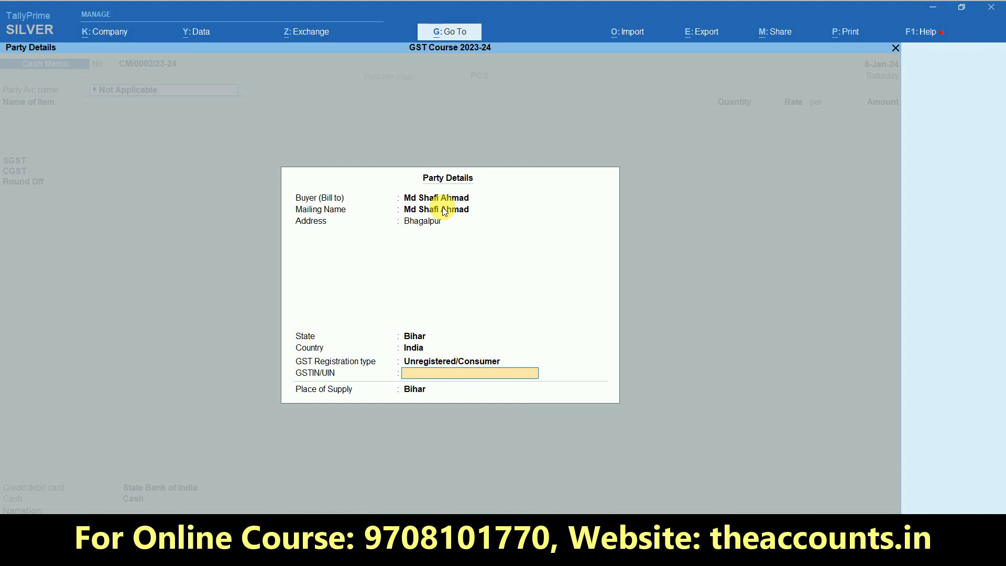
key("Return")
key("Return")
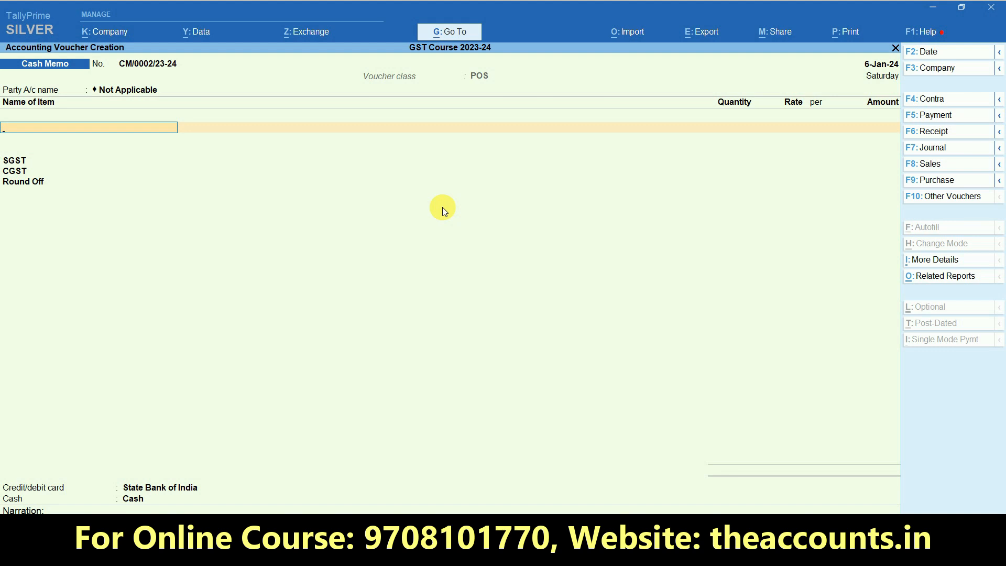
Bill one Vivo V29 and take the 31,920.00 payment as cash
type("V")
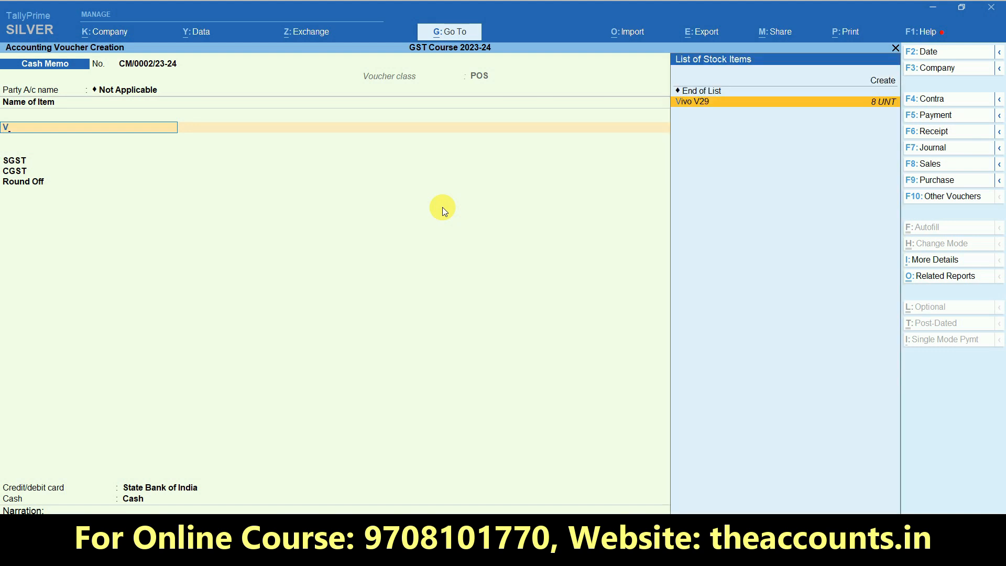
key("Return")
key("Return")
key("Return")
key("Return")
key("Return")
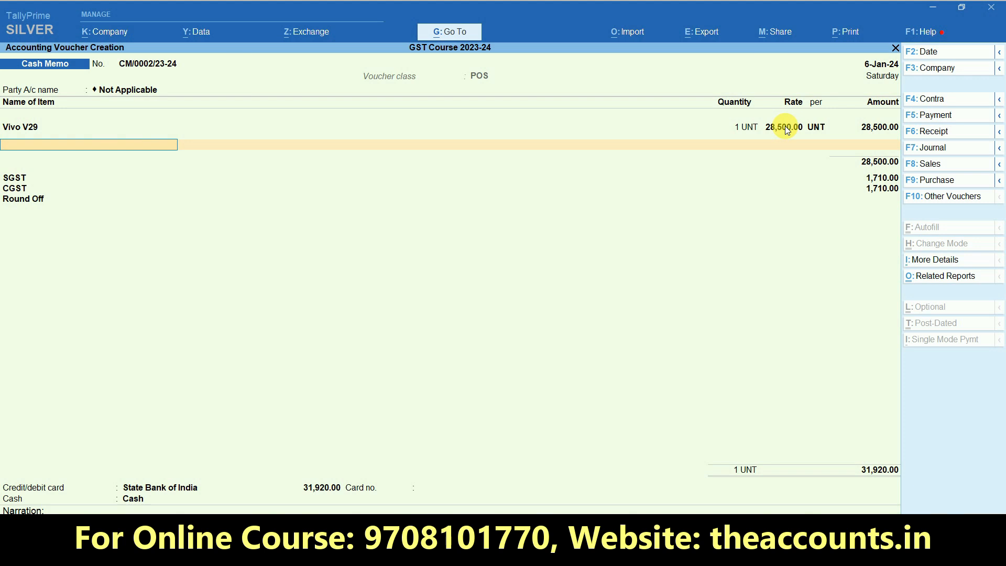
key("Return")
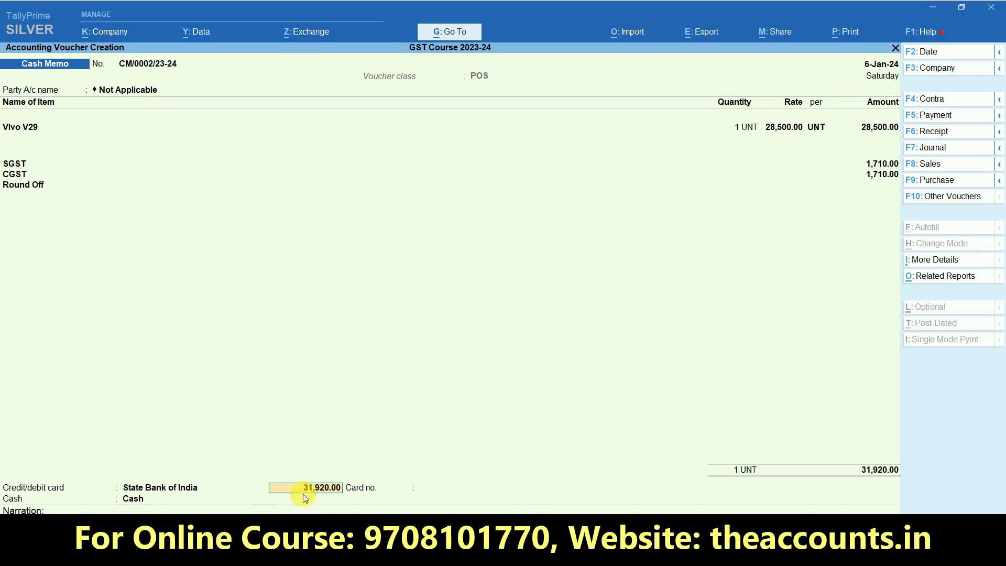
key("Return")
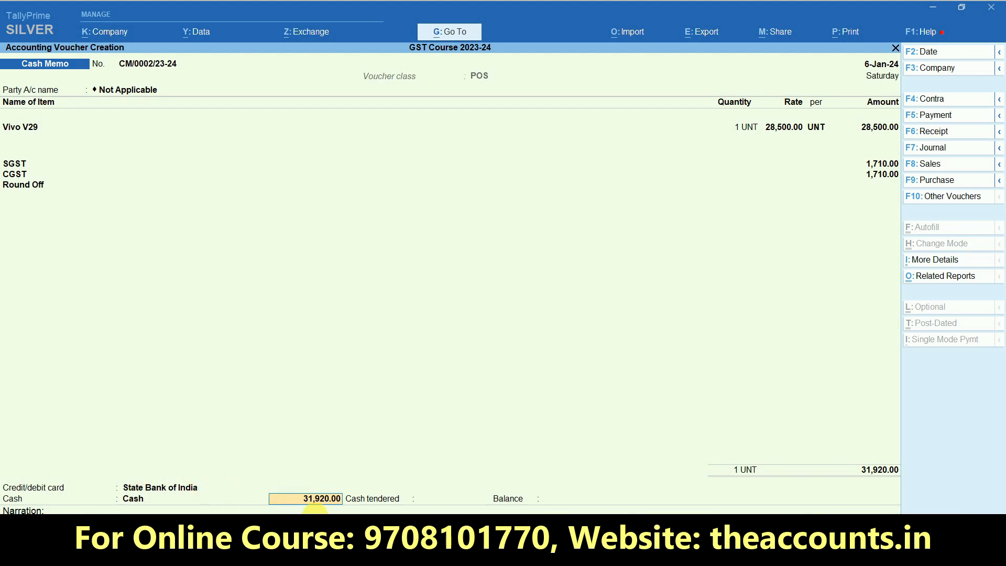
key("ctrl+1")
left_click(349, 484)
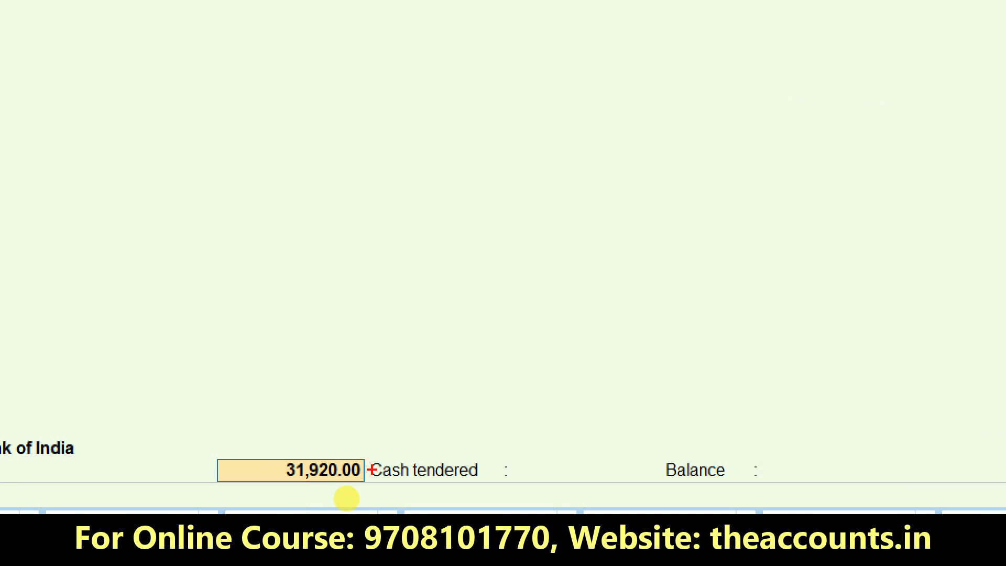
mouse_move(361, 483)
left_mouse_down()
mouse_move(319, 388)
mouse_move(367, 505)
mouse_move(376, 441)
left_mouse_up()
mouse_move(509, 450)
left_mouse_down()
mouse_move(676, 427)
mouse_move(490, 469)
mouse_move(527, 482)
left_mouse_up()
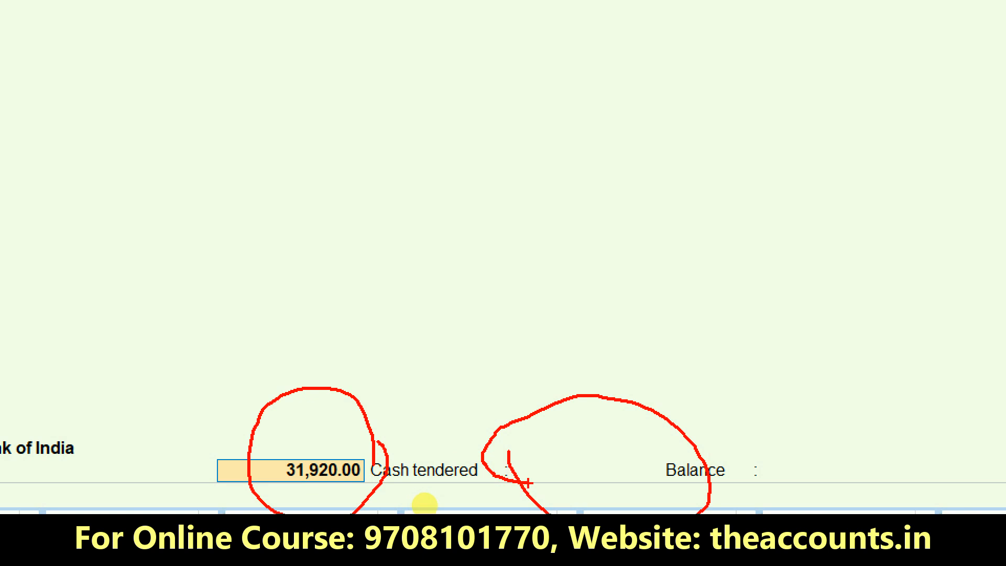
key("Escape")
Enter 32,000 cash tendered (80.00 balance), then save and print cash memo CM/0002/23-24
left_click(439, 501)
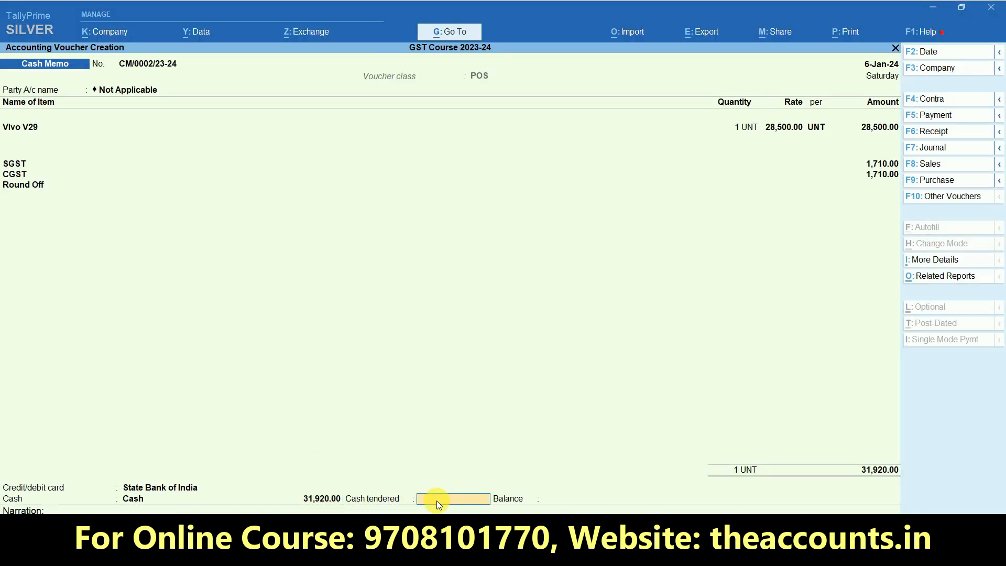
type("320000")
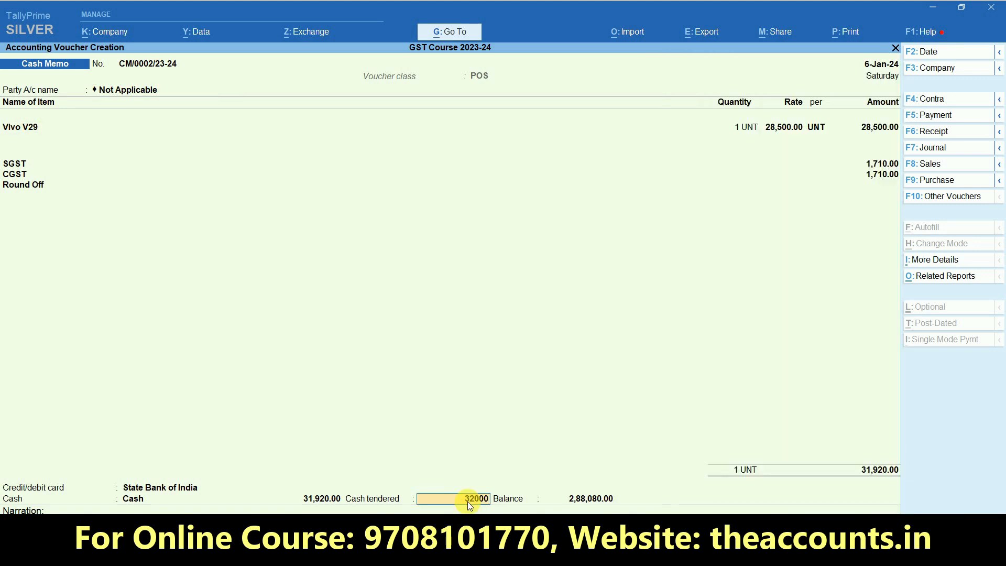
key("Return")
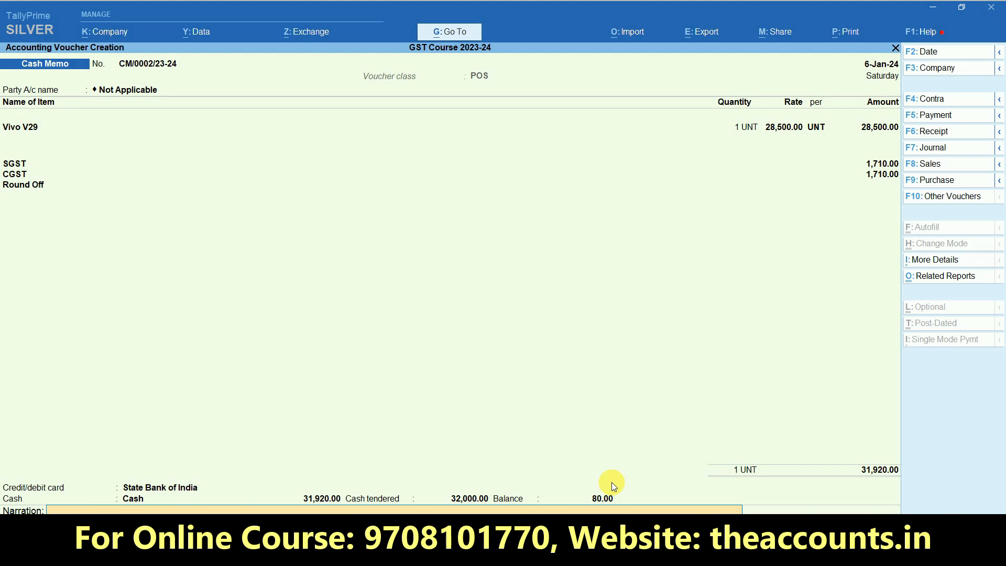
key("Return")
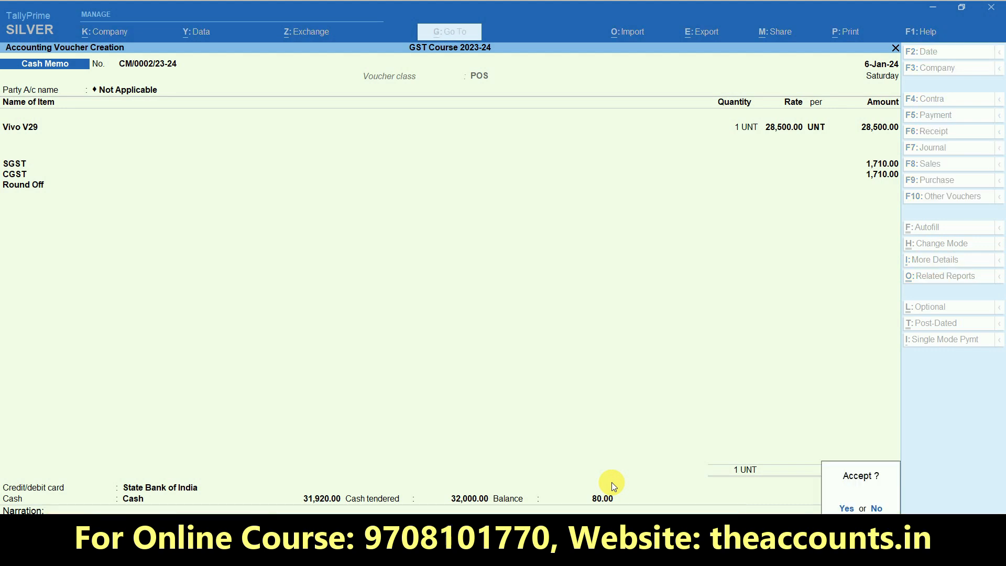
key("Return")
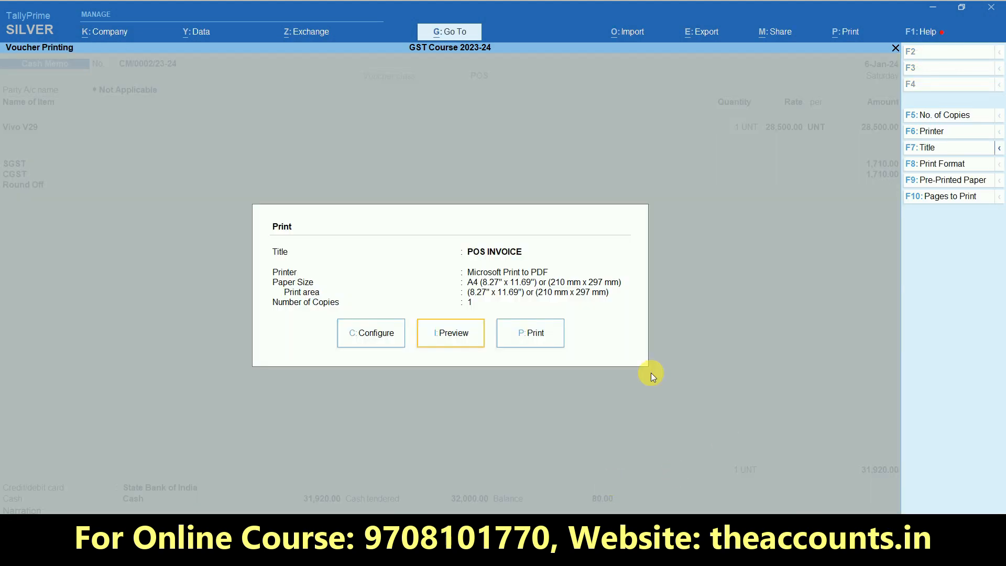
left_click(555, 331)
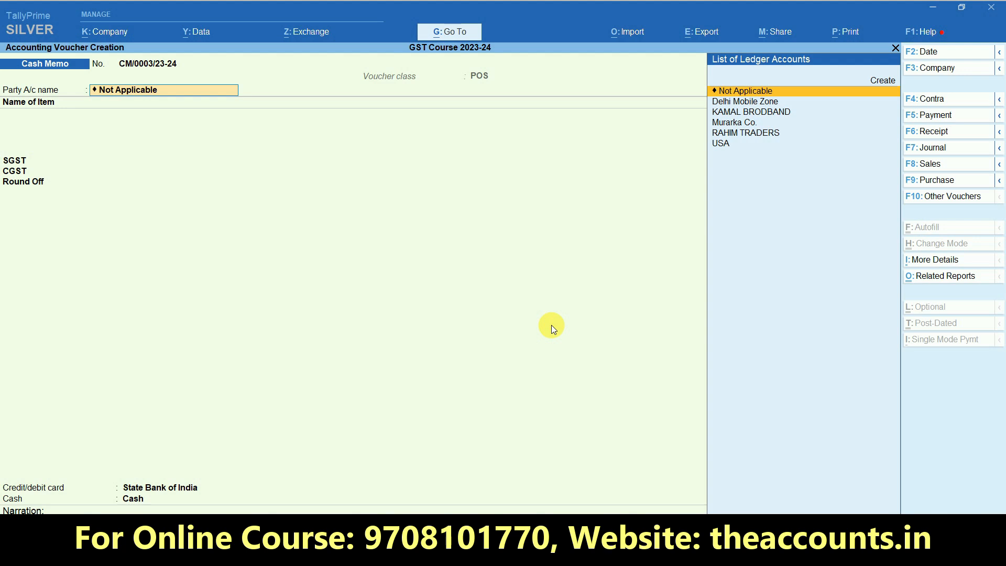
key("Escape")
key("Escape")
key("Escape")
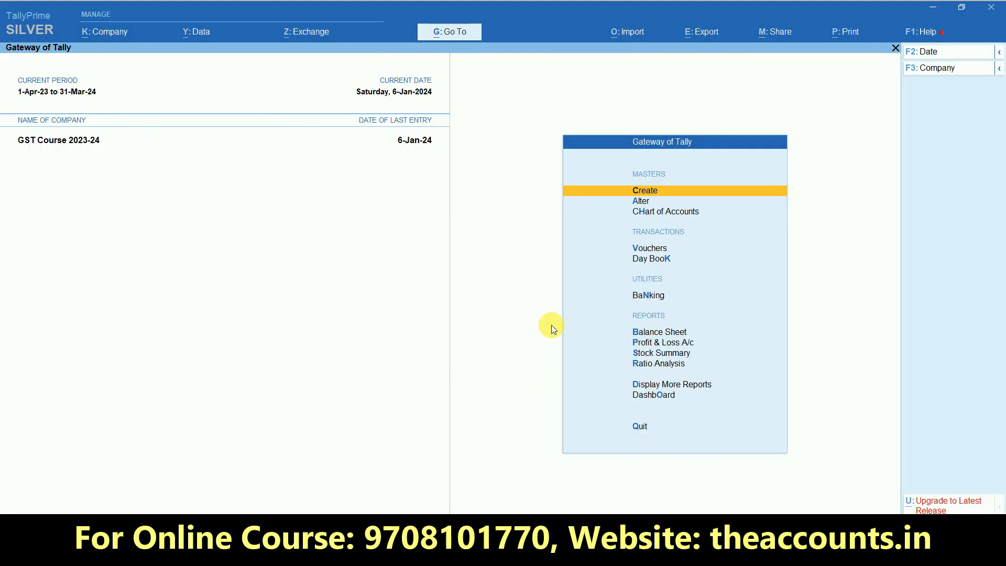
Drill from the Balance Sheet into State Bank of India's January vouchers (63,840.00)
key("b")
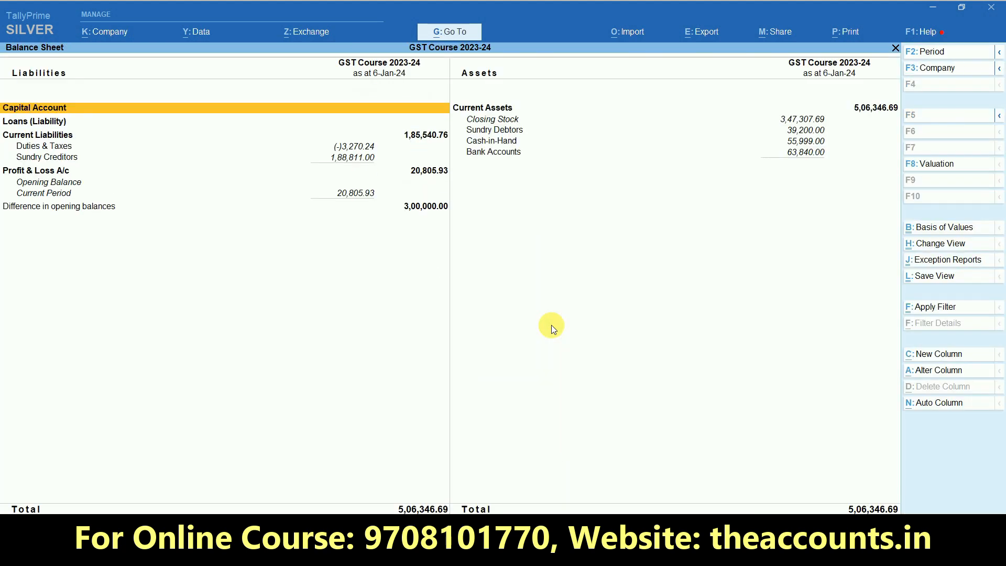
key("Right")
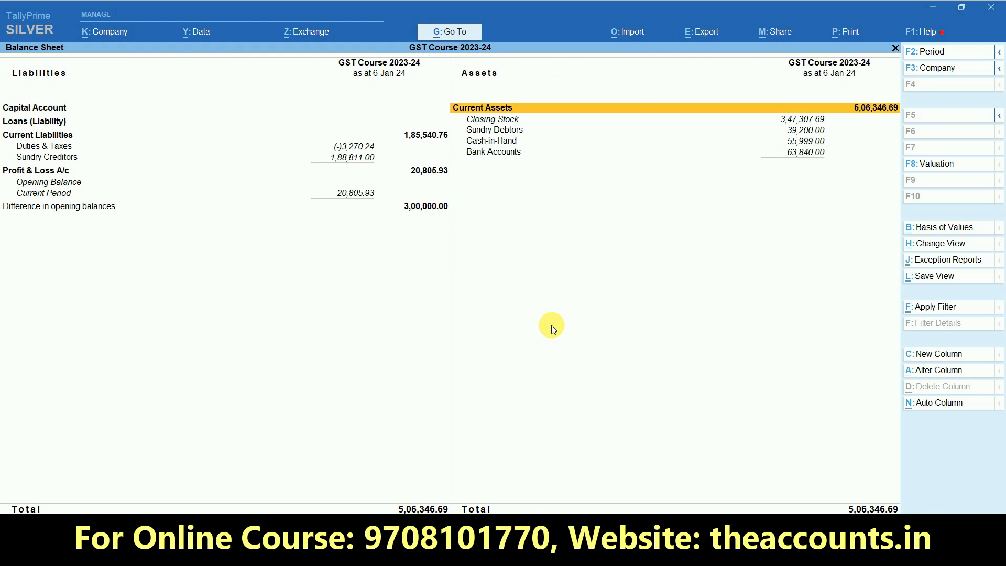
key("Down")
key("Down")
key("Down")
key("Down")
key("Return")
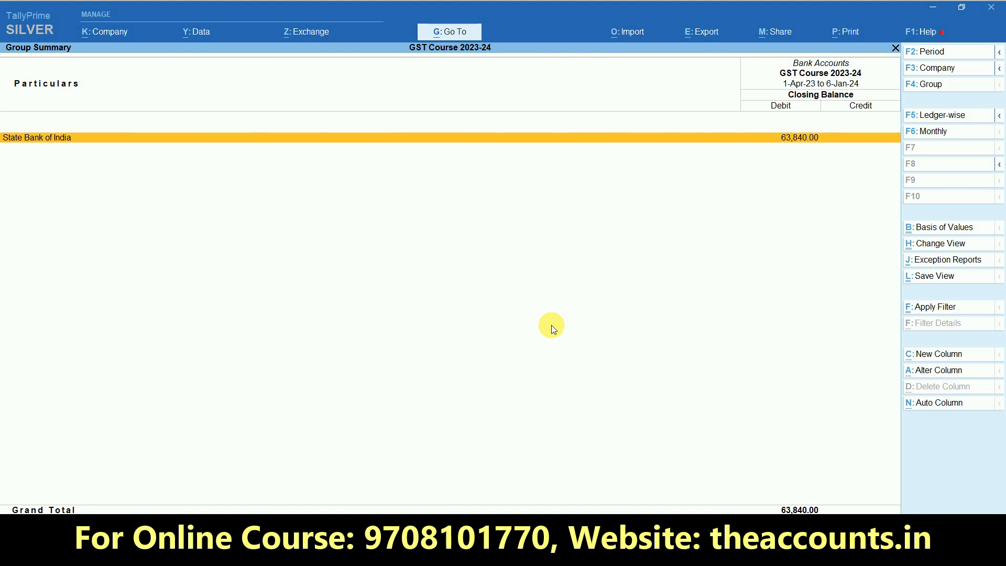
key("Return")
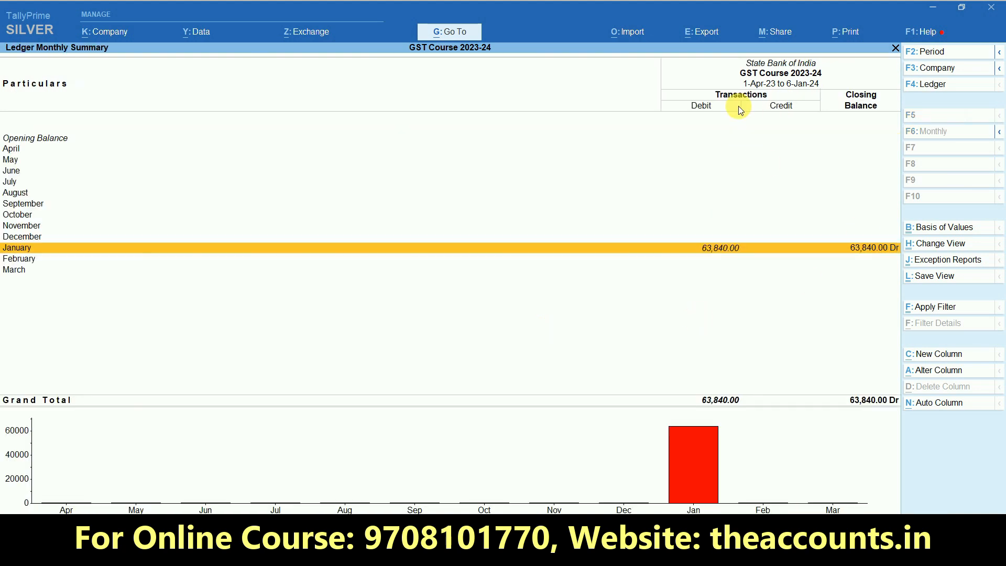
key("Return")
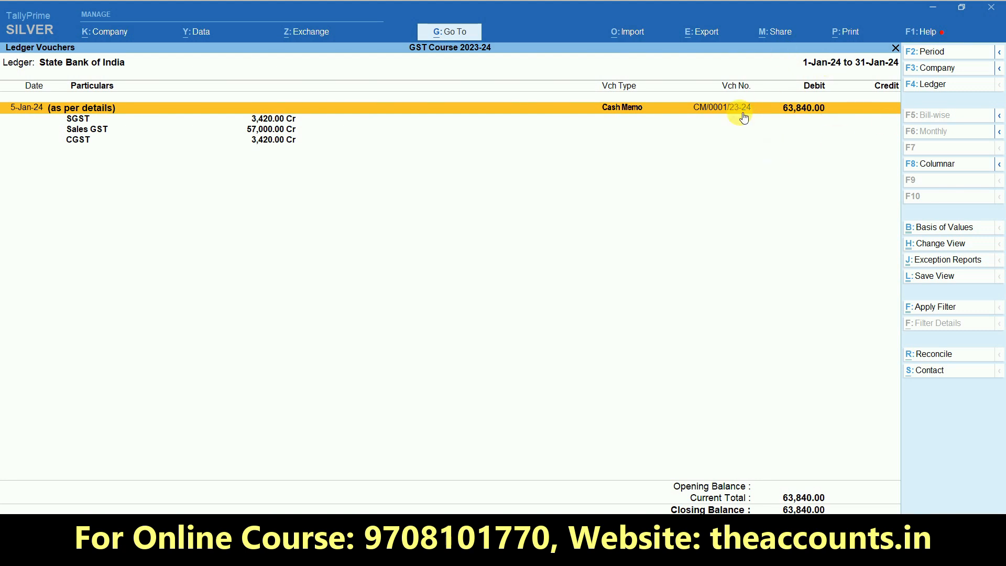
Back out of the report and start a new Cash Memo voucher
key("Escape")
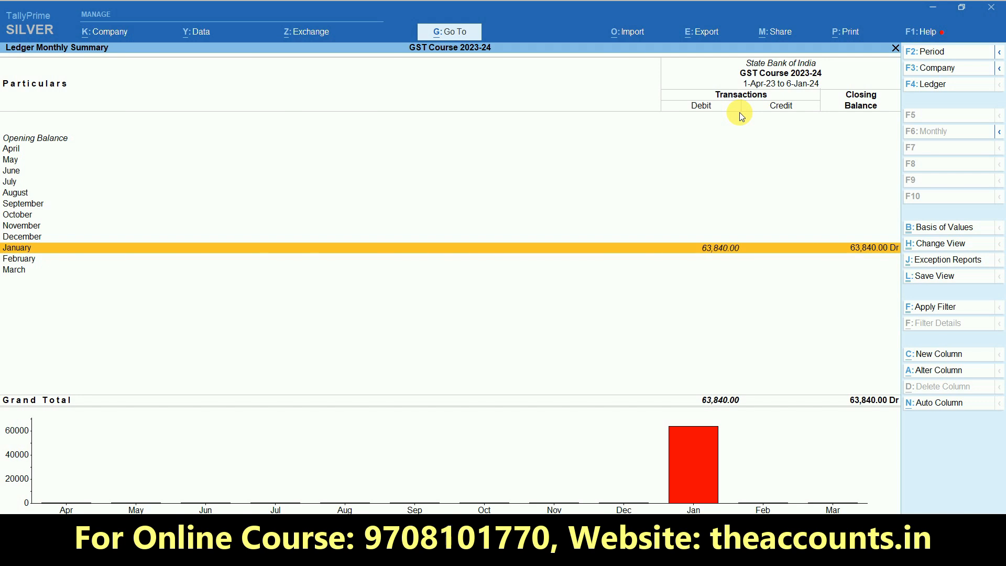
key("Escape")
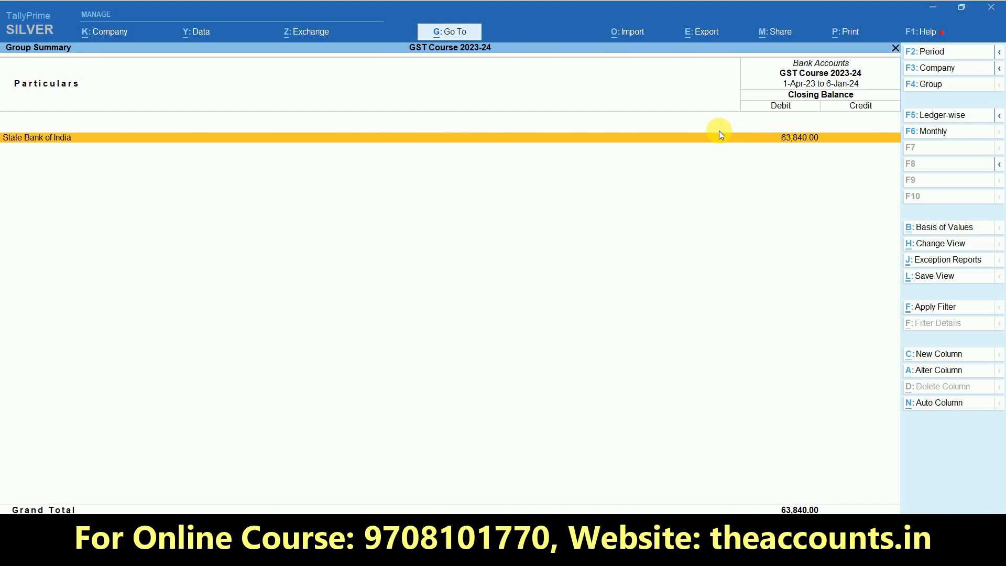
key("Escape")
key("Escape")
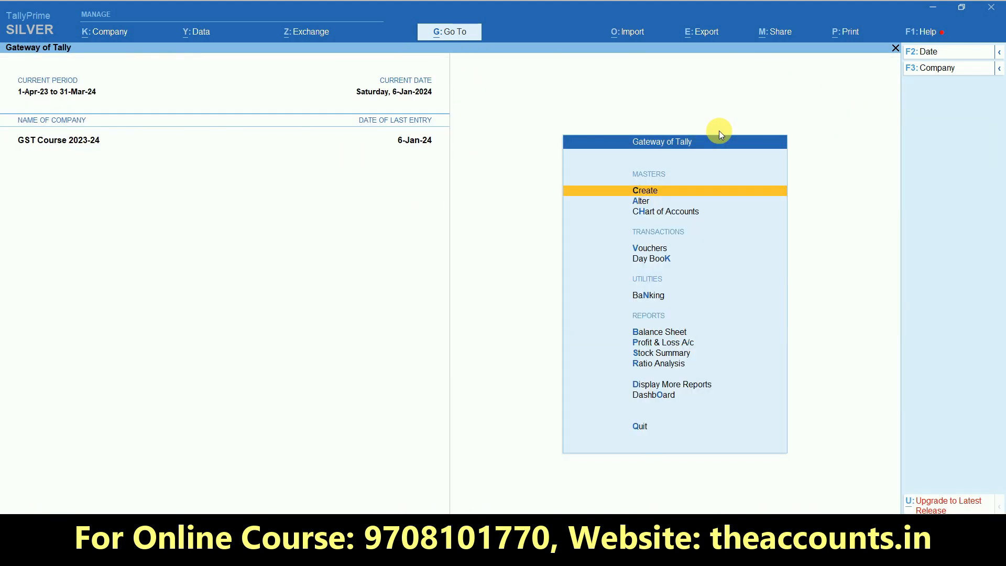
key("v")
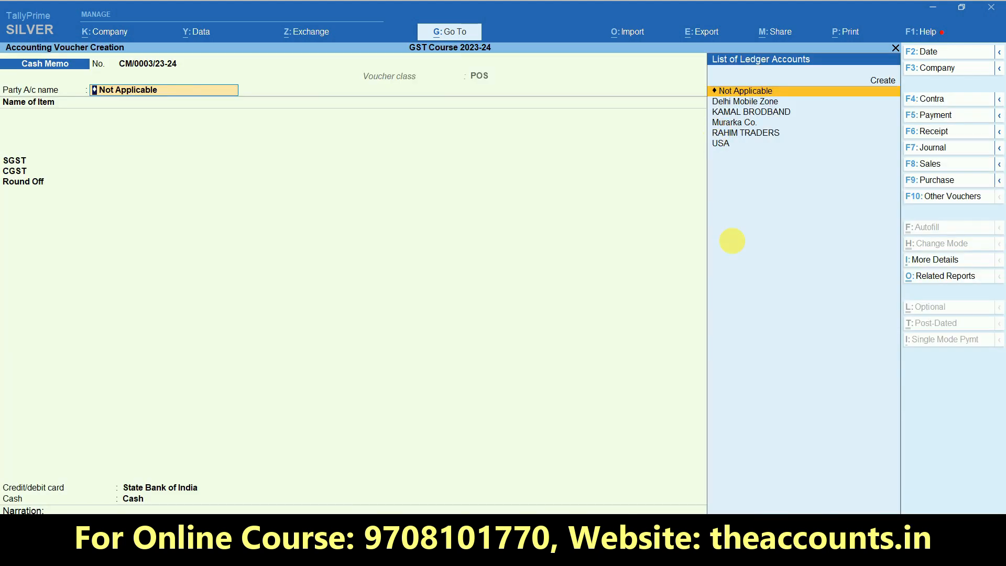
Switch to a Receipt voucher crediting State Bank of India 63,840.00
left_click(928, 131)
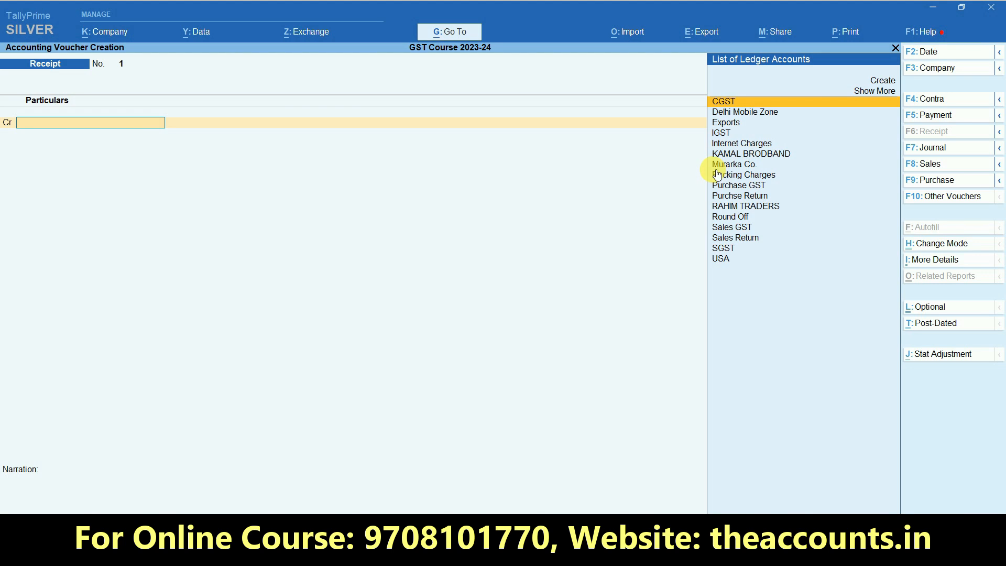
type("Stat")
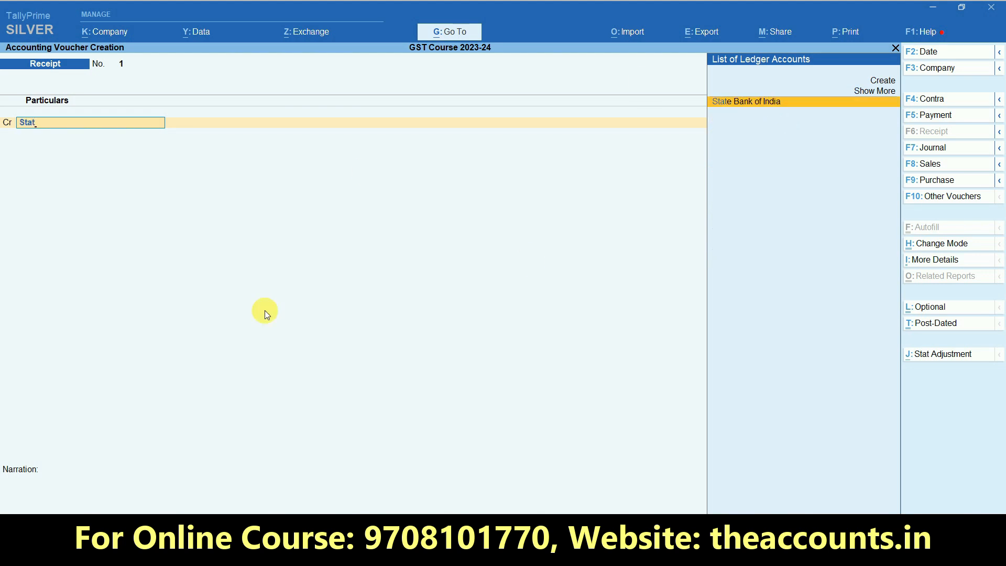
key("Return")
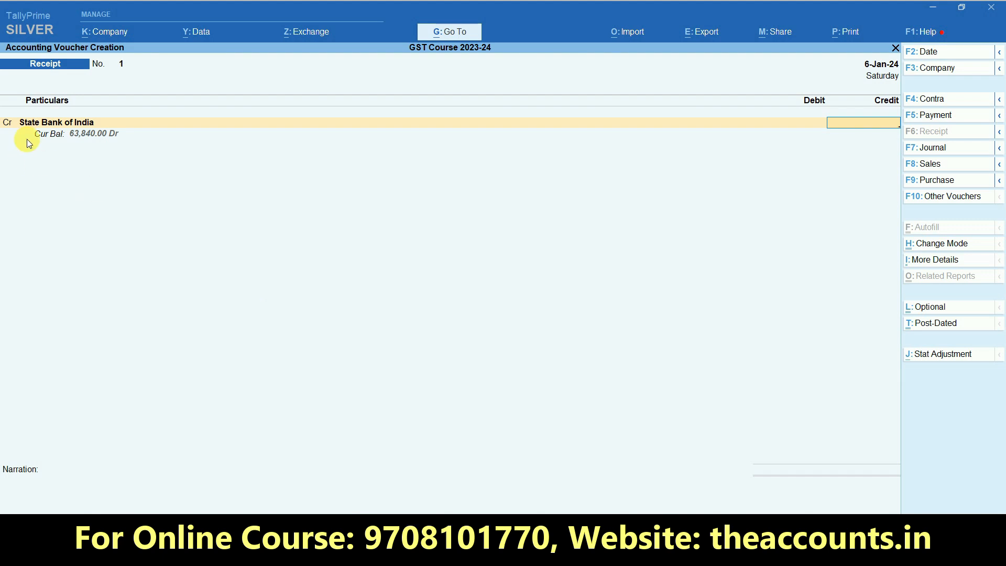
mouse_move(135, 151)
left_mouse_down()
mouse_move(61, 162)
mouse_move(167, 136)
left_mouse_up()
type("63840")
key("Return")
key("Return")
key("Return")
key("Return")
key("Return")
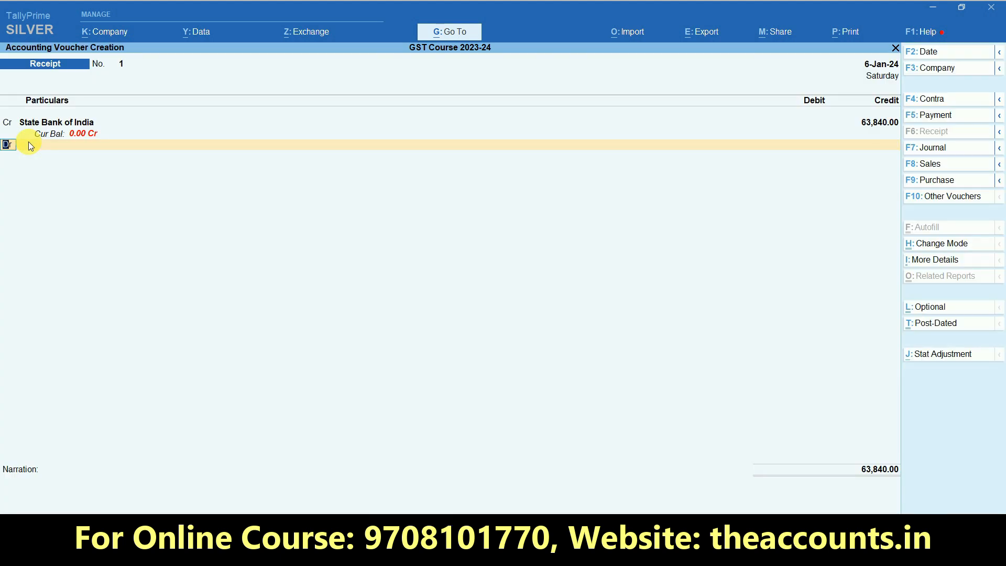
key("Return")
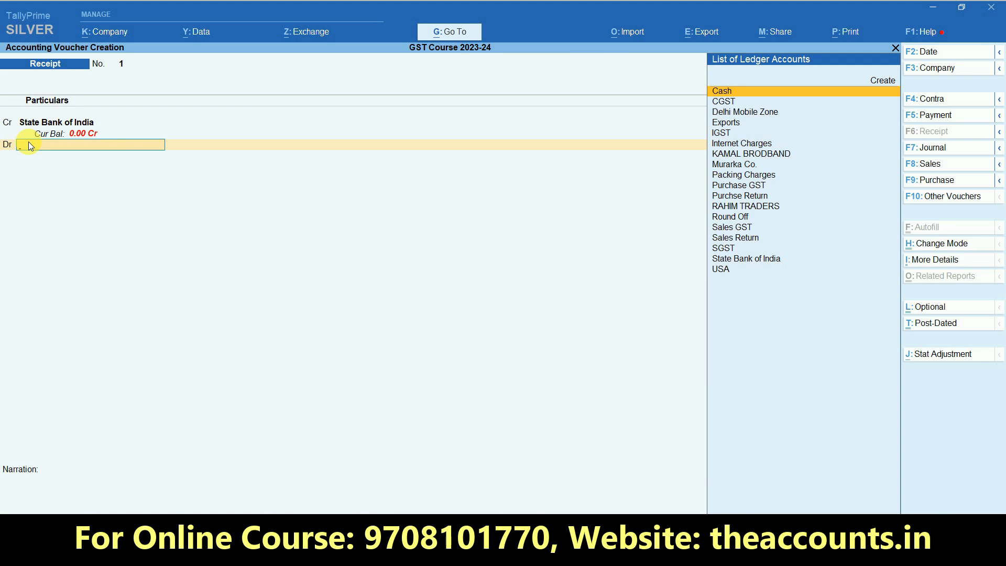
left_click(84, 125)
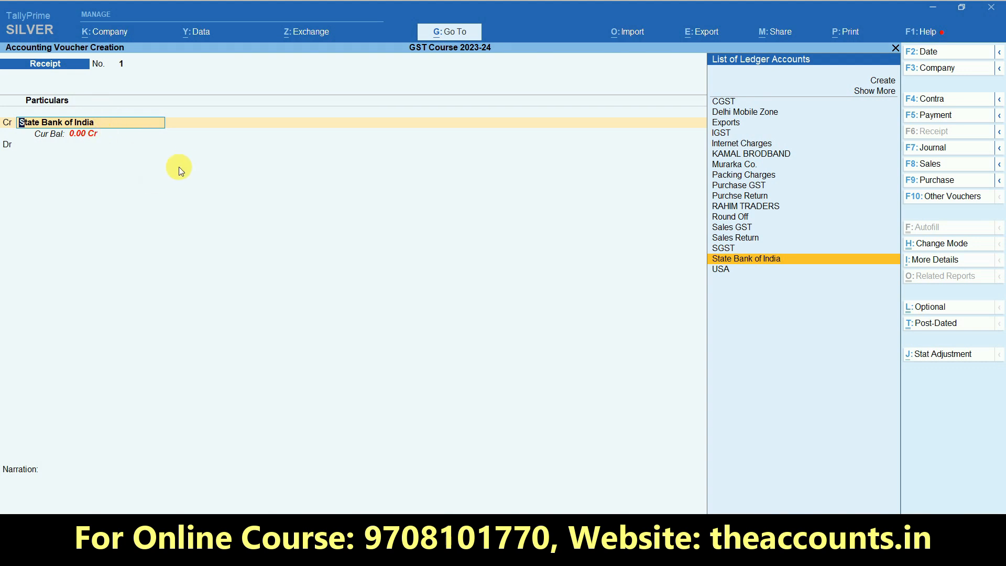
Rename the State Bank of India ledger to 'State Bank of India (Pos)'
key("ctrl+Return")
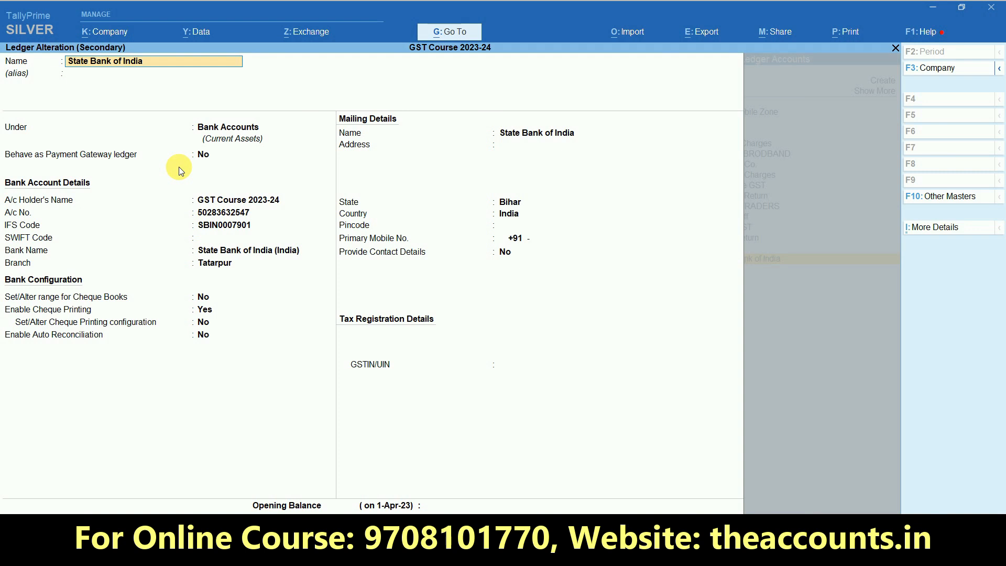
type("(Pos)")
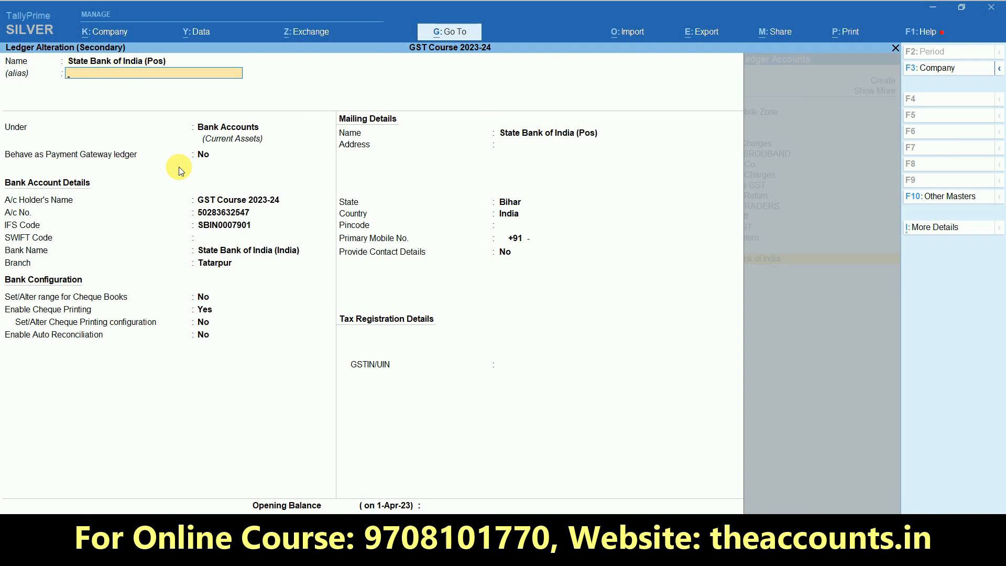
key("ctrl+a")
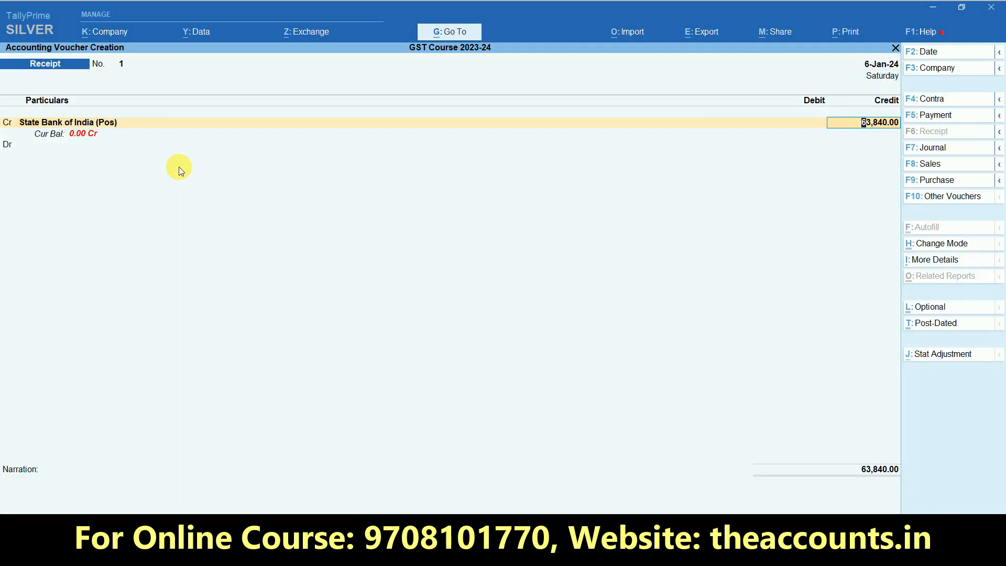
Create a new bank ledger named 'UCO Bank Ltd.' under Bank Accounts
key("Return")
key("Return")
key("Return")
key("Return")
key("Return")
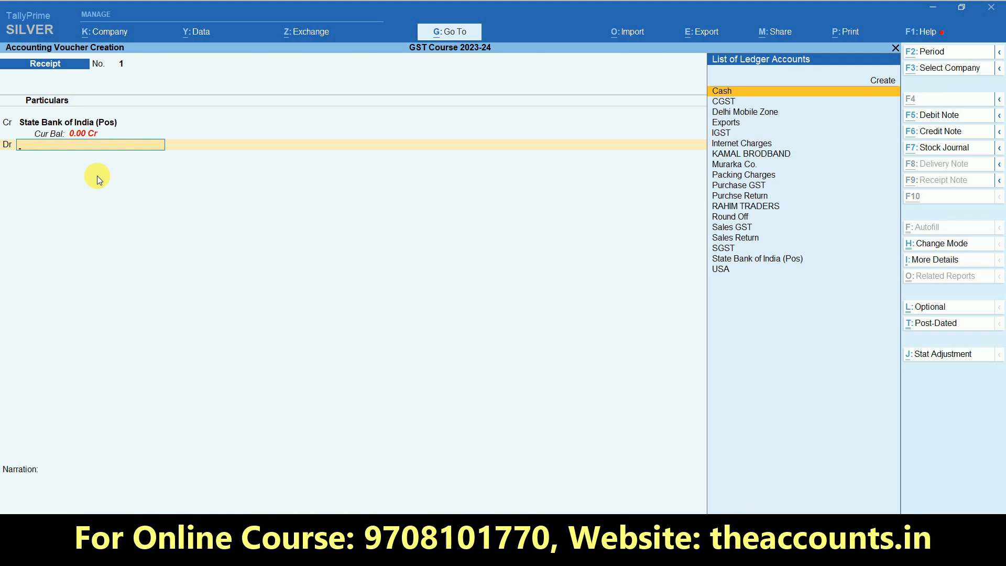
key("alt+c")
type("UCo")
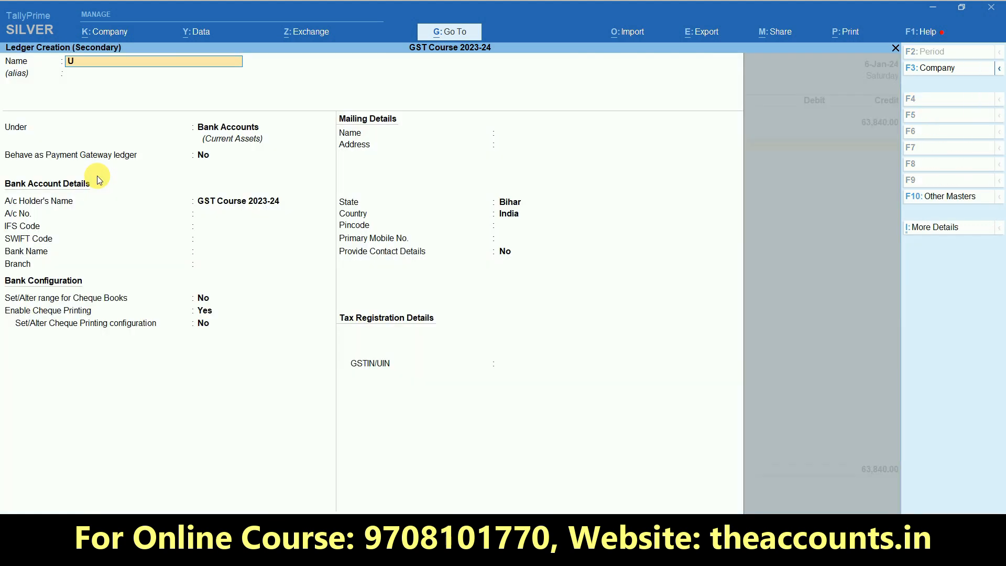
key("BackSpace")
type("O Bank Ltd")
key("BackSpace")
type("d.")
key("Return")
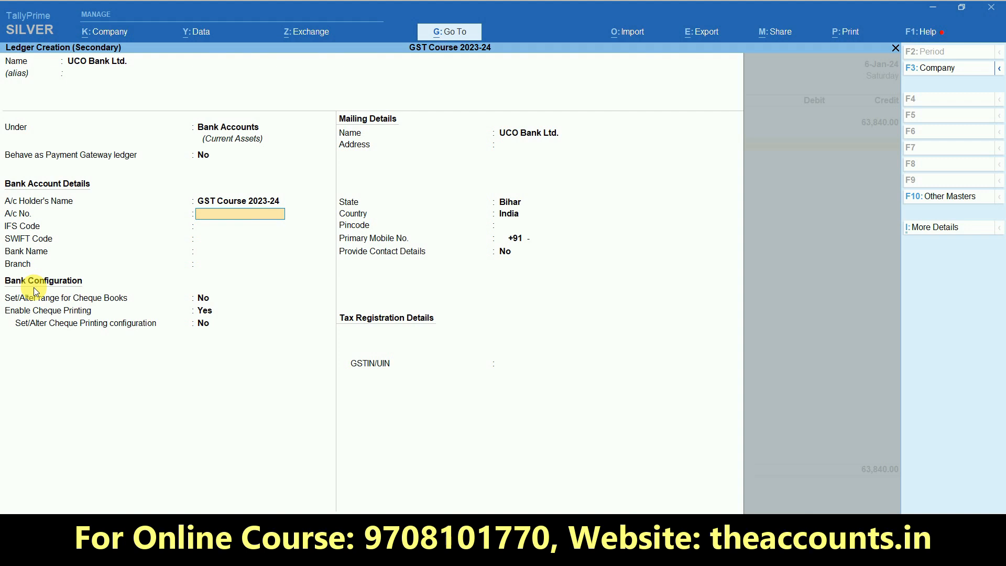
key("Return")
key("Return")
key("Return")
key("Return")
key("Return")
key("Return")
key("Return")
key("Return")
key("Return")
key("Return")
key("Return")
key("Return")
key("Return")
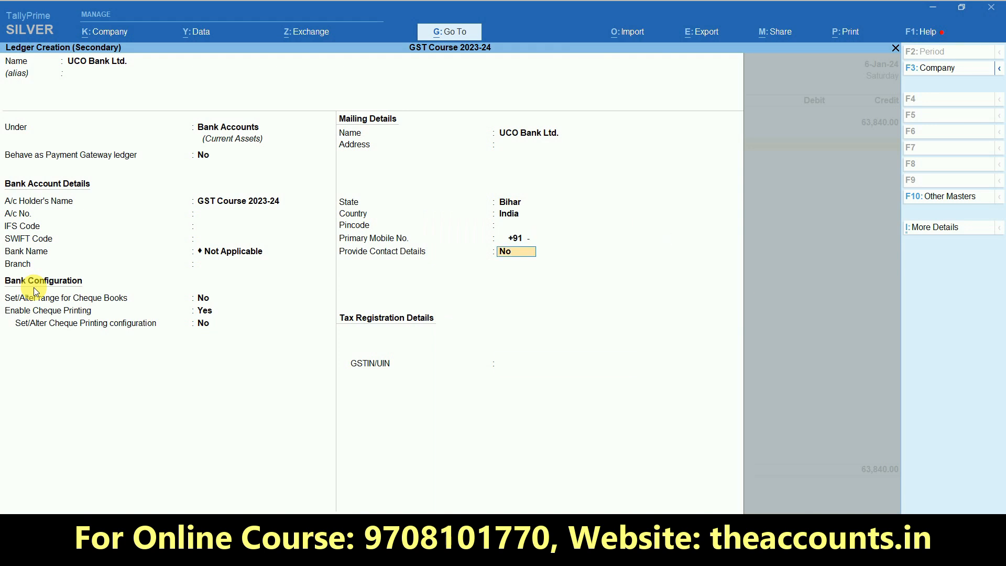
key("Return")
Save the ledger and debit UCO Bank Ltd. 63,150.00 on the receipt
key("Return")
key("Return")
key("Return")
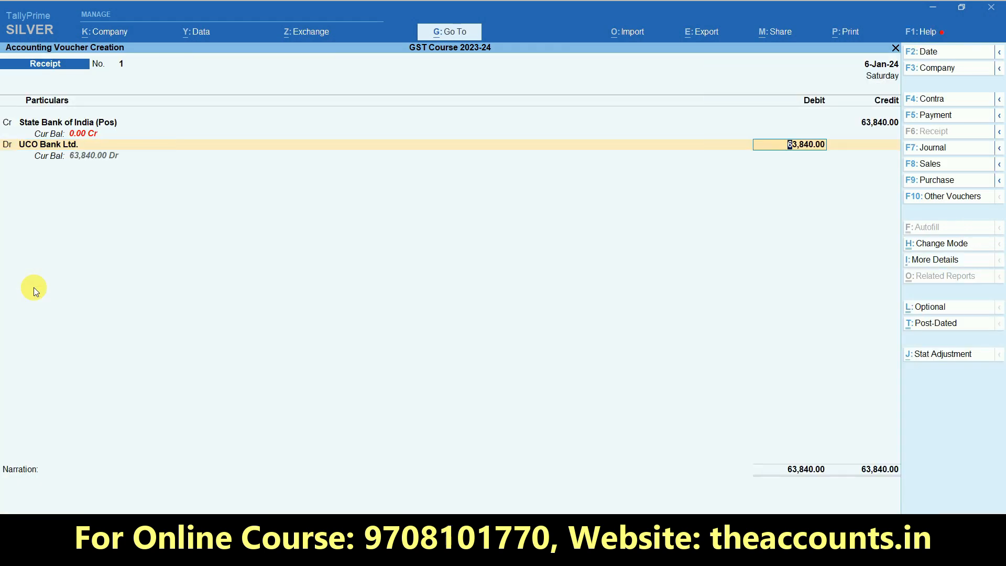
type("63,")
type("150")
key("Return")
key("Return")
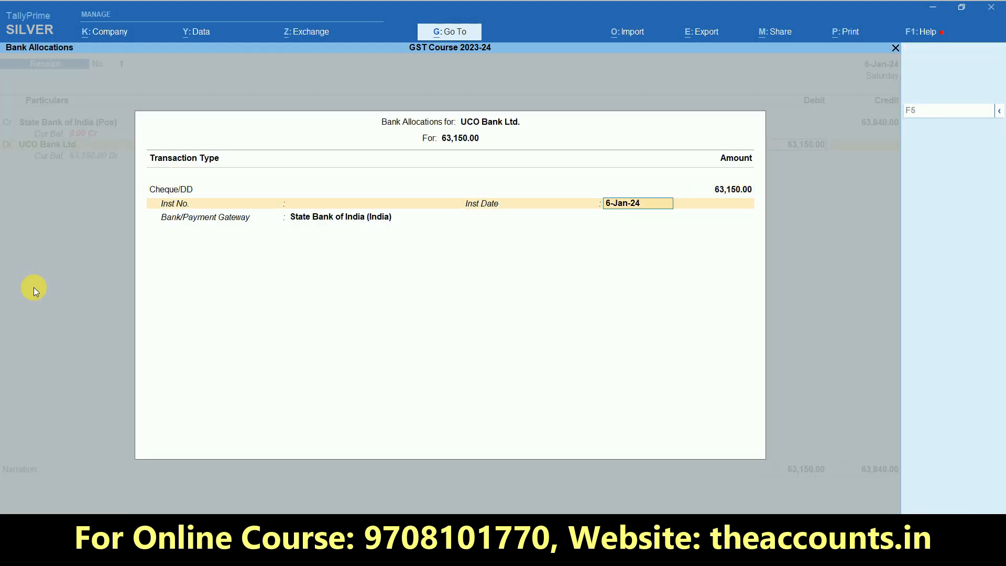
key("Return")
key("Return")
Create a Bank Charges ledger under Indirect Expenses with GST applicability Not Applicable
key("BackSpace")
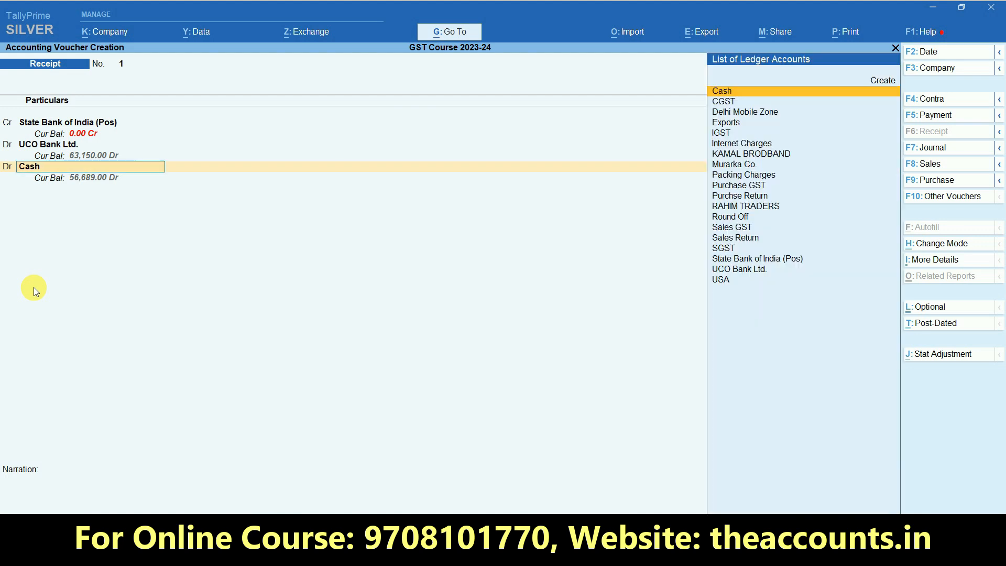
key("alt+c")
type("Bank Charges")
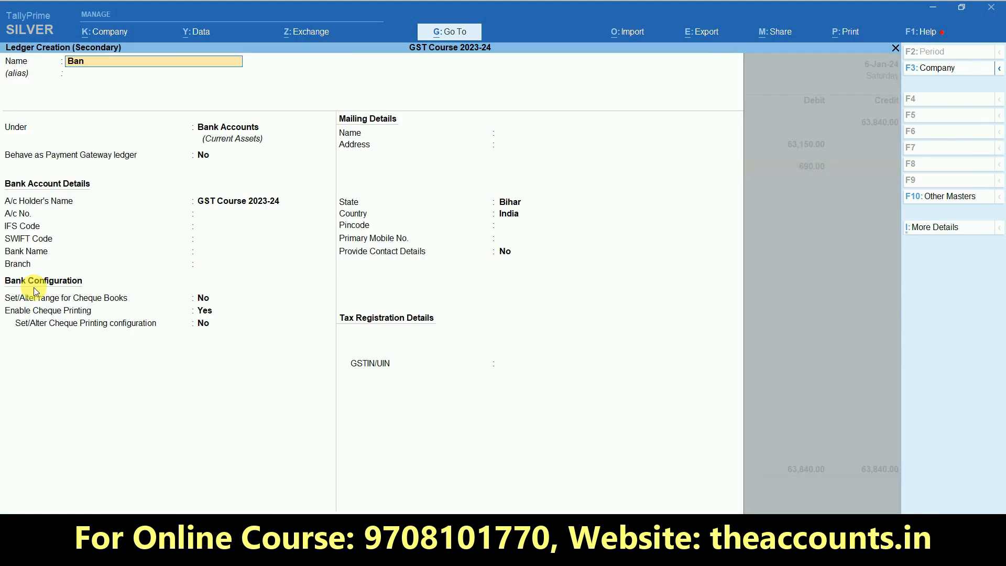
key("Return")
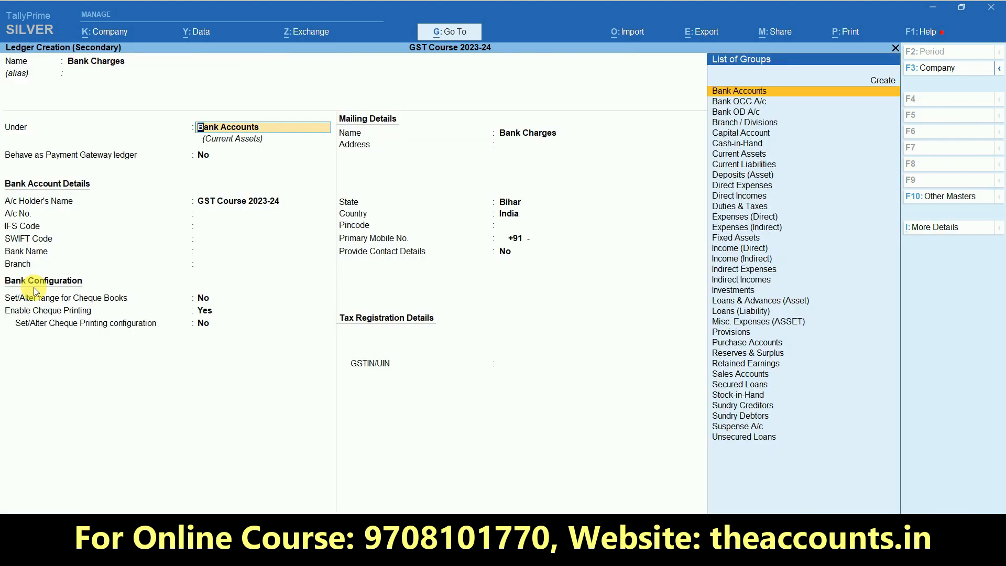
type("Ind")
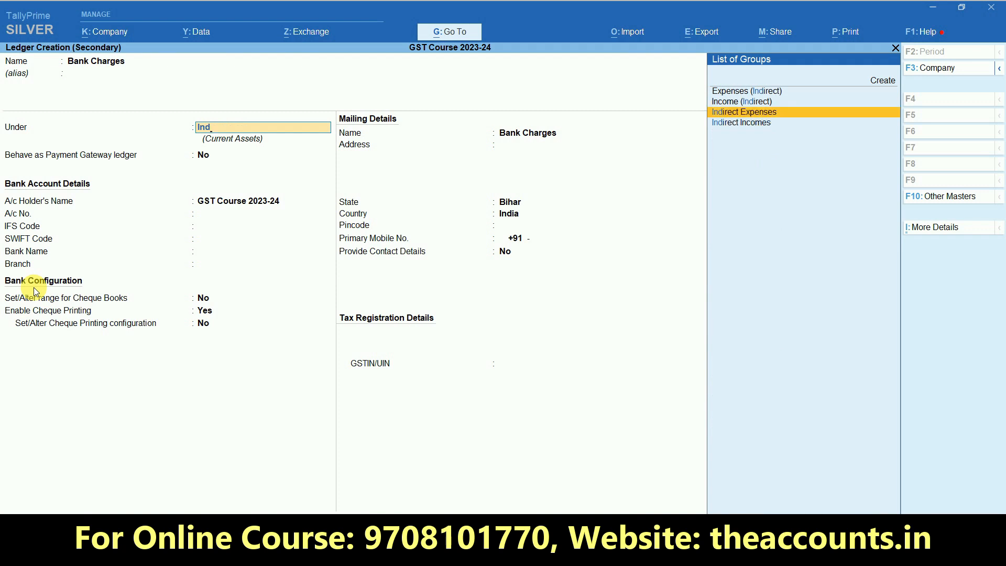
key("Return")
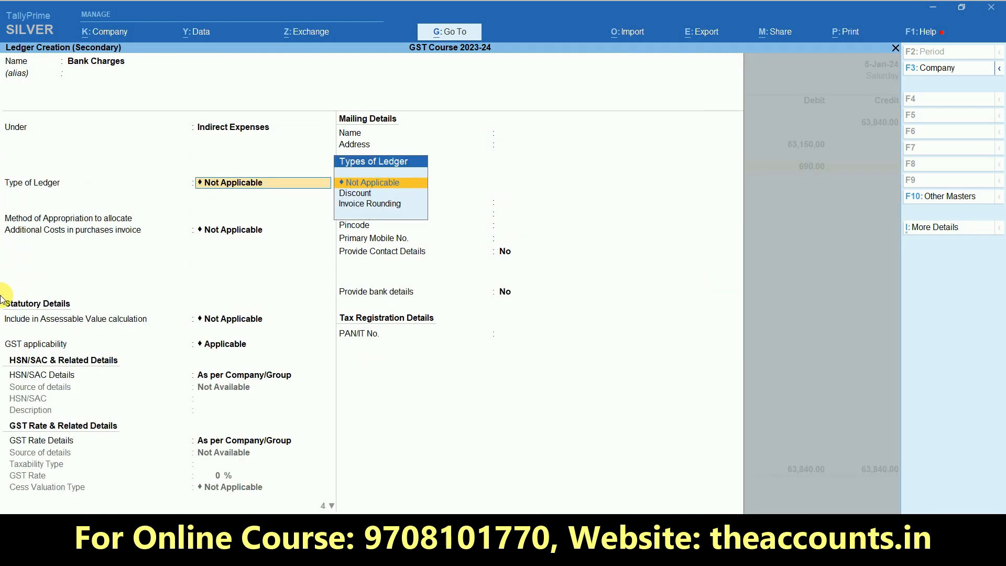
key("Return")
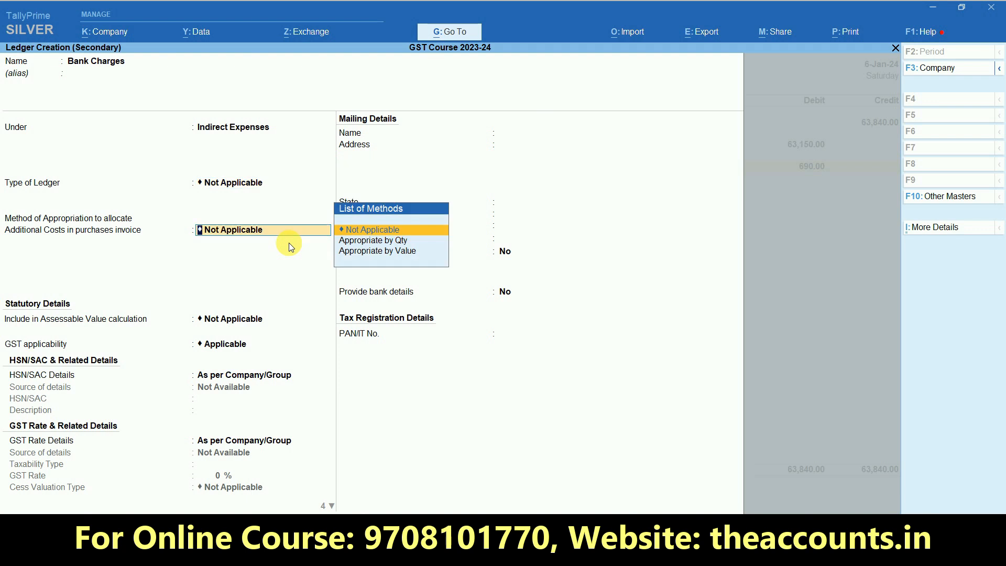
key("Return")
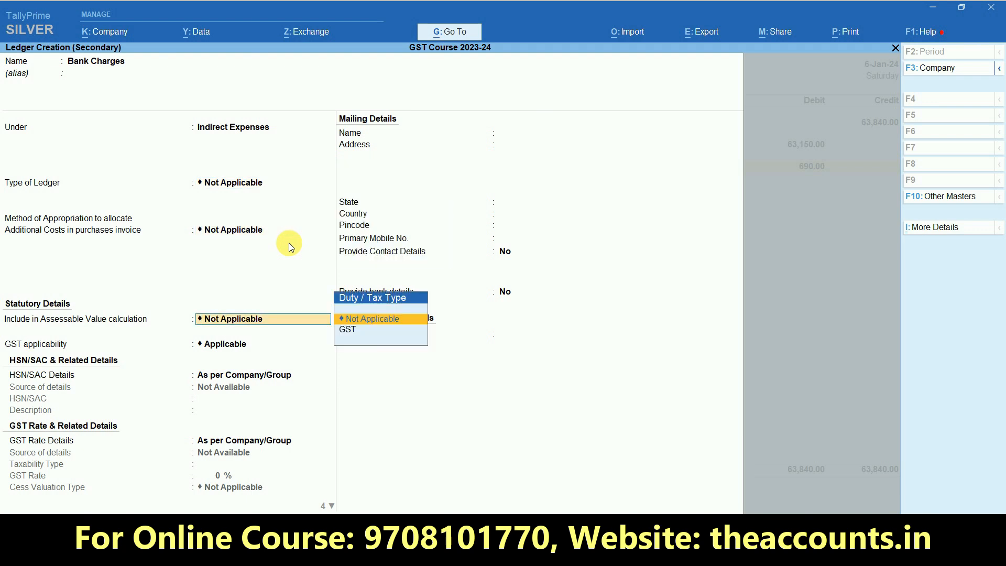
key("Return")
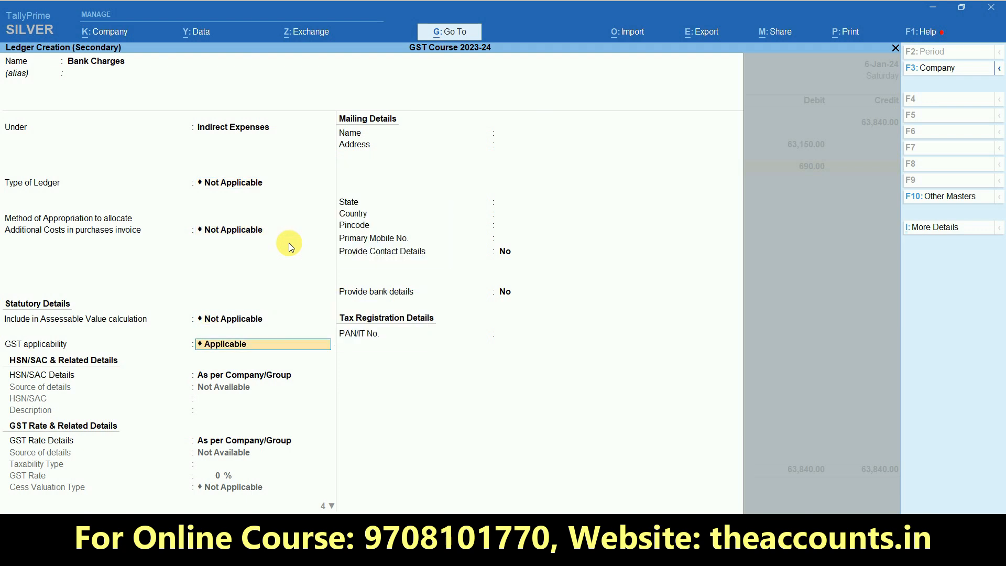
key("BackSpace")
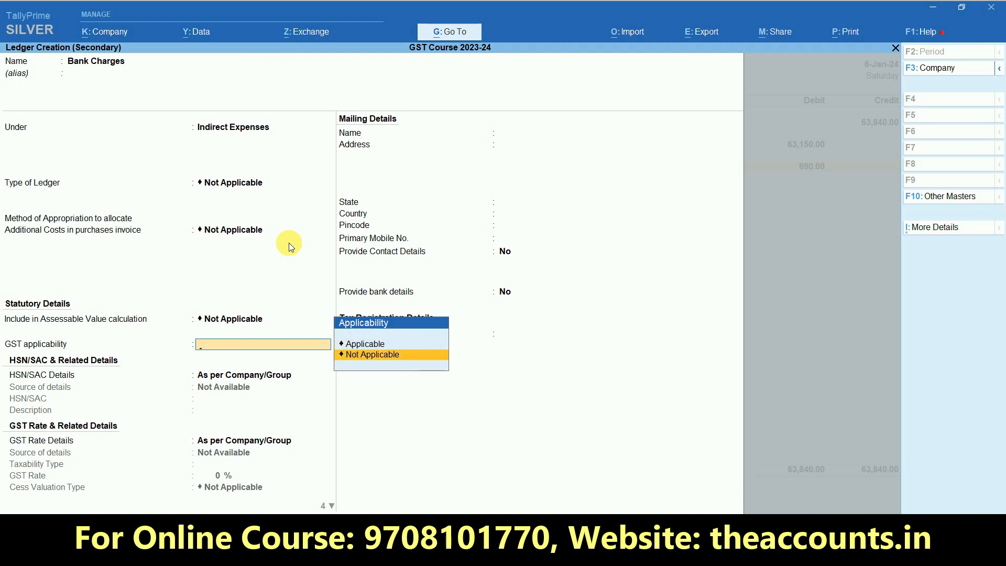
key("Return")
key("ctrl+a")
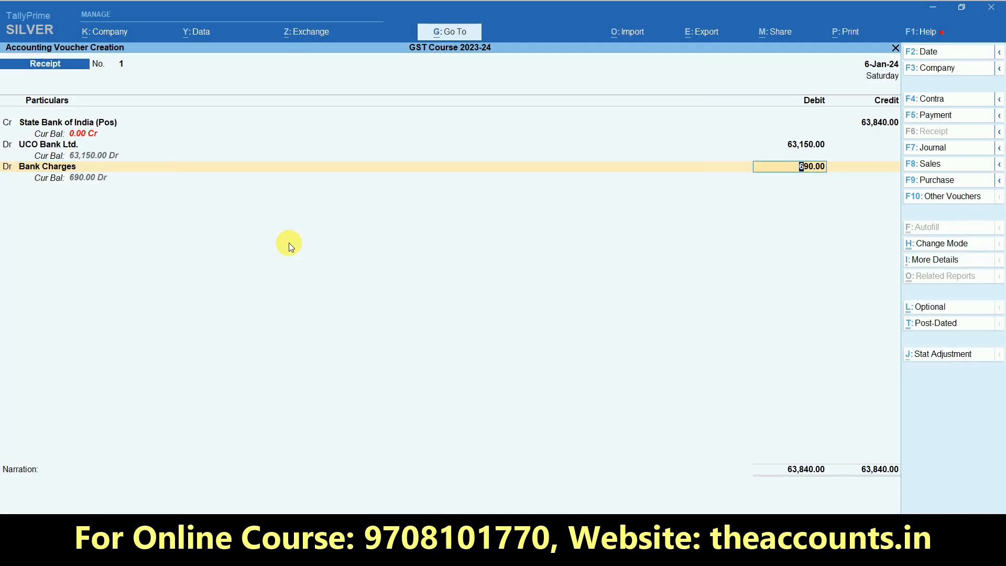
Debit Bank Charges 690.00 and save Receipt No. 1
key("Return")
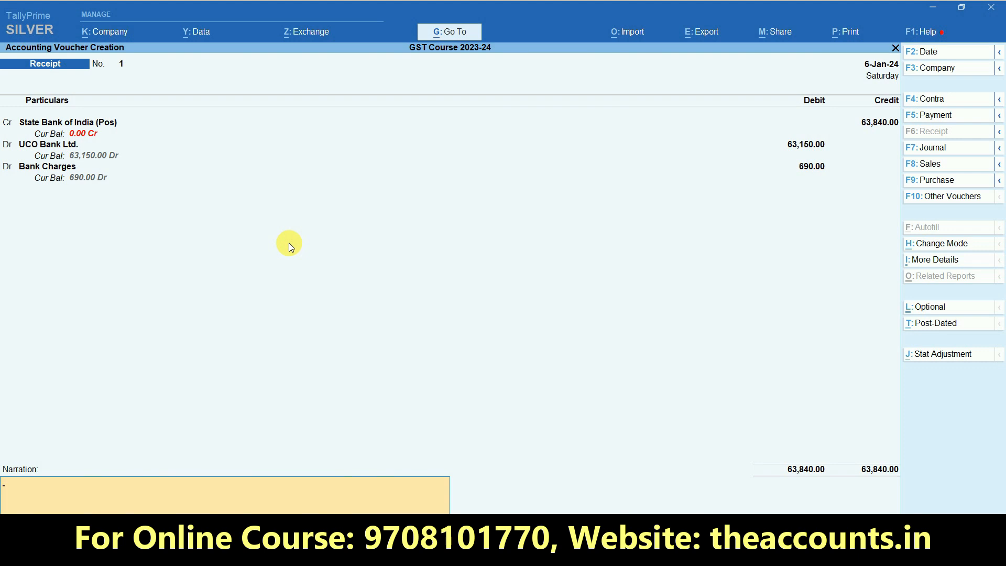
key("Return")
key("Return")
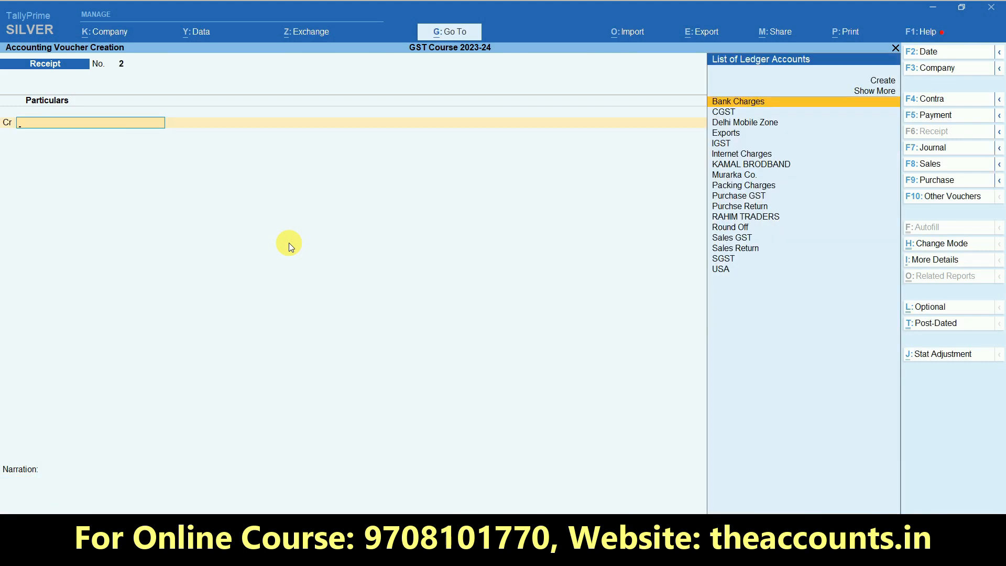
key("Escape")
key("b")
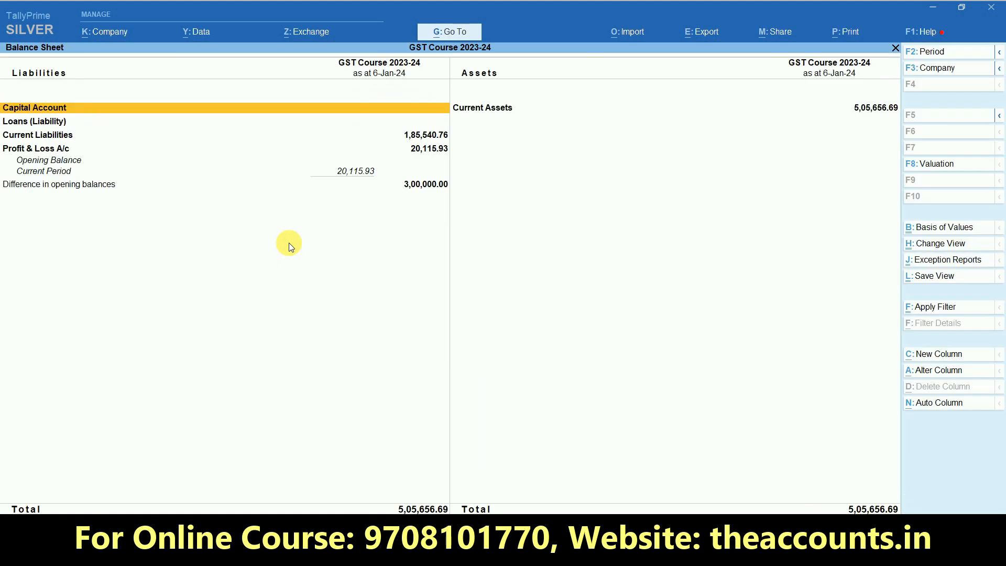
key("alt+F5")
key("Right")
key("Down")
key("Down")
key("Down")
key("Down")
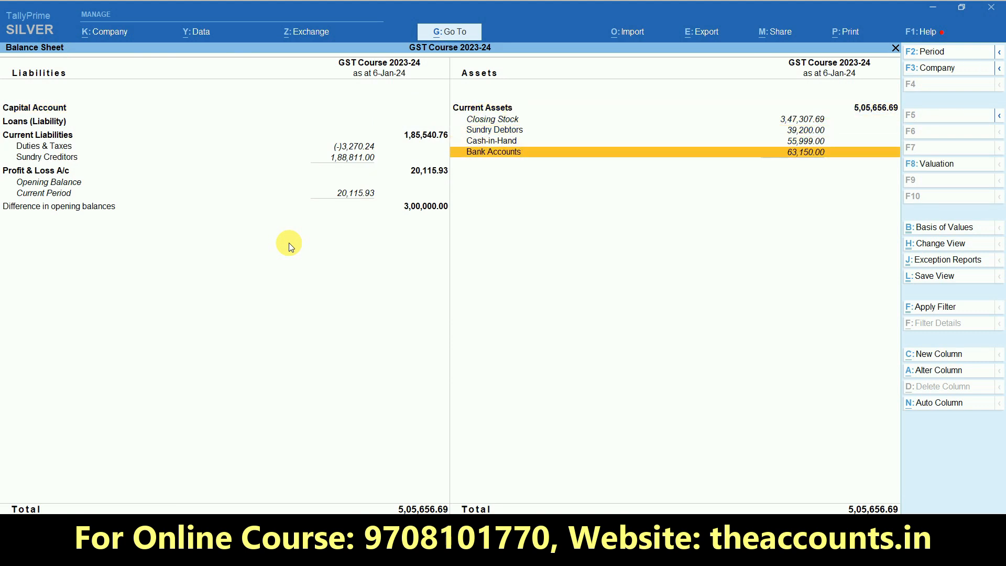
key("Return")
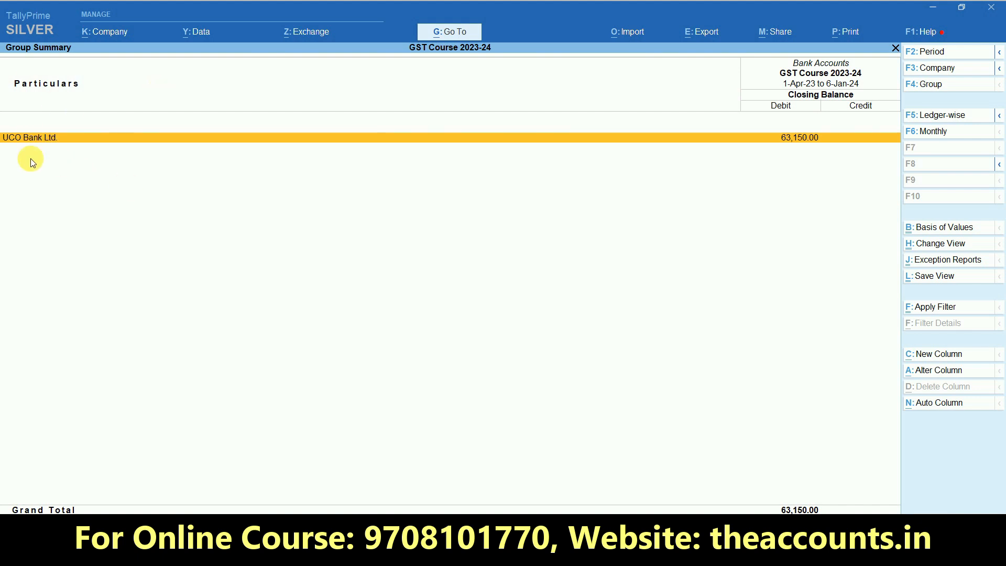
key("Escape")
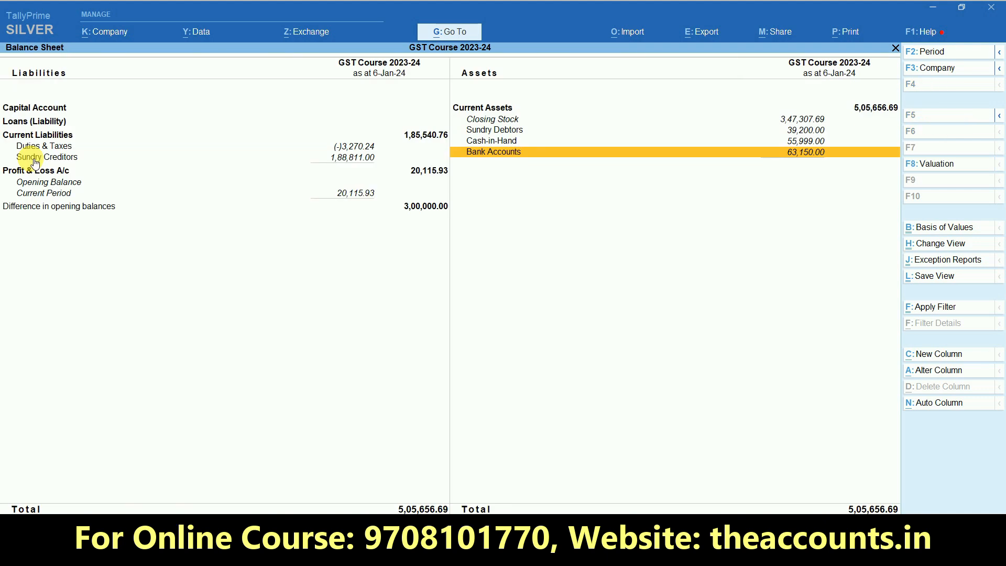
key("Escape")
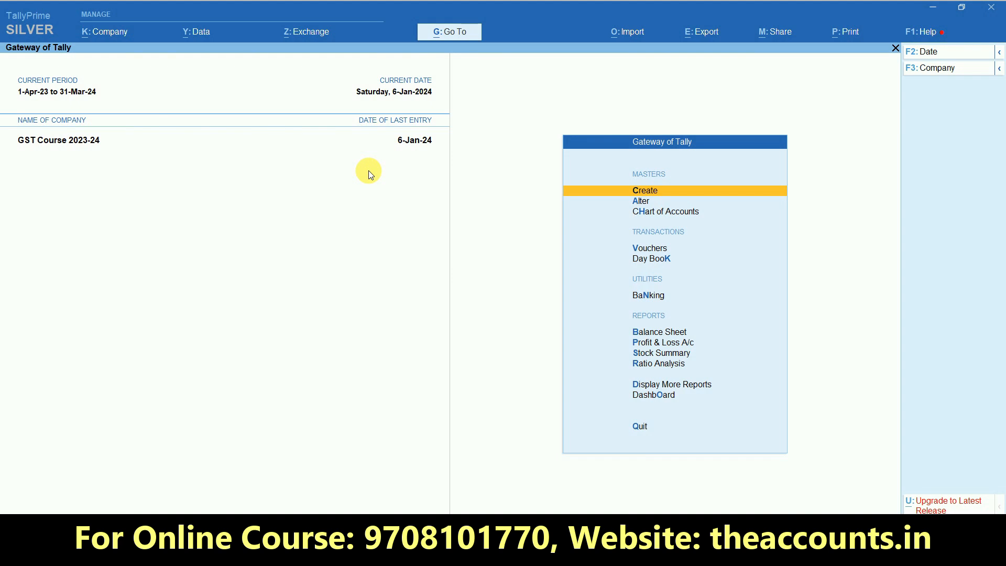
Open the GSTR-1 report for the period 1-1-2024 to 31-1-2024
key("d")
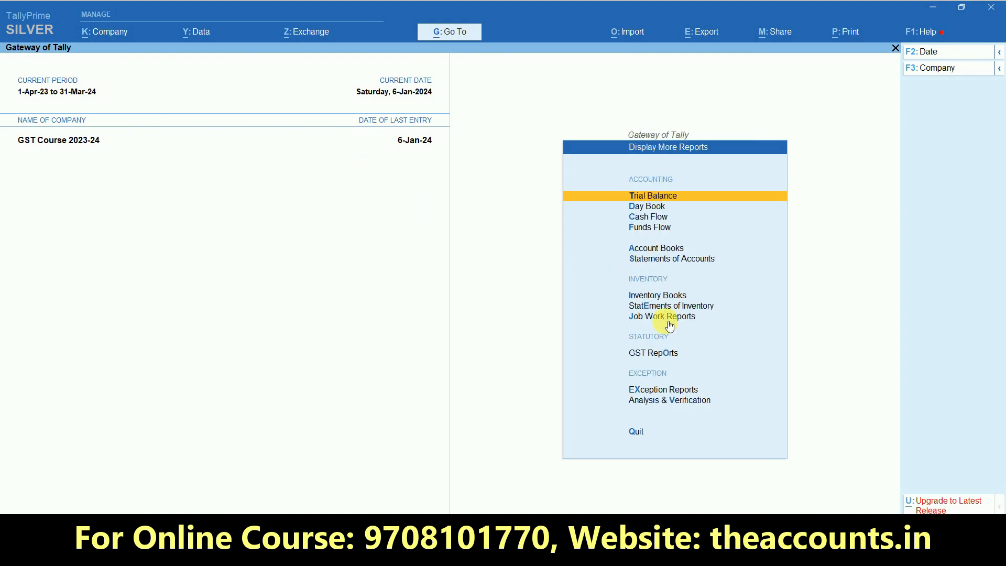
left_click(667, 354)
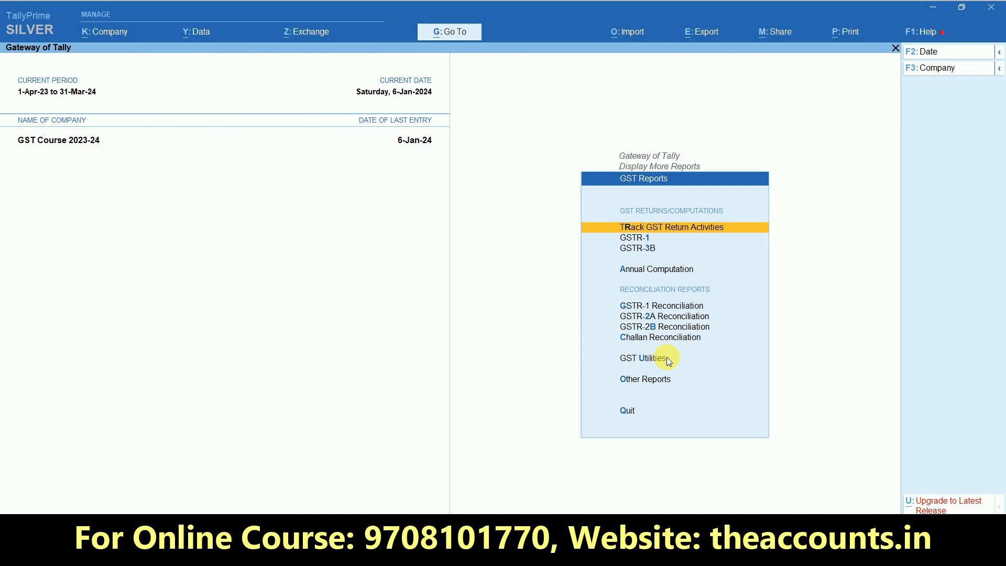
left_click(643, 238)
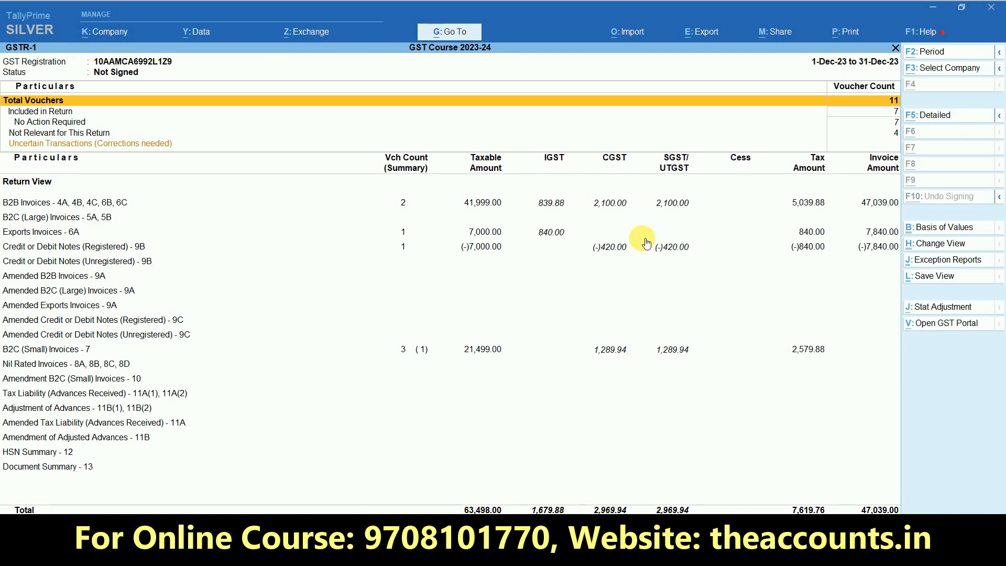
key("F2")
type("1-1-2024")
key("Return")
type("31.1")
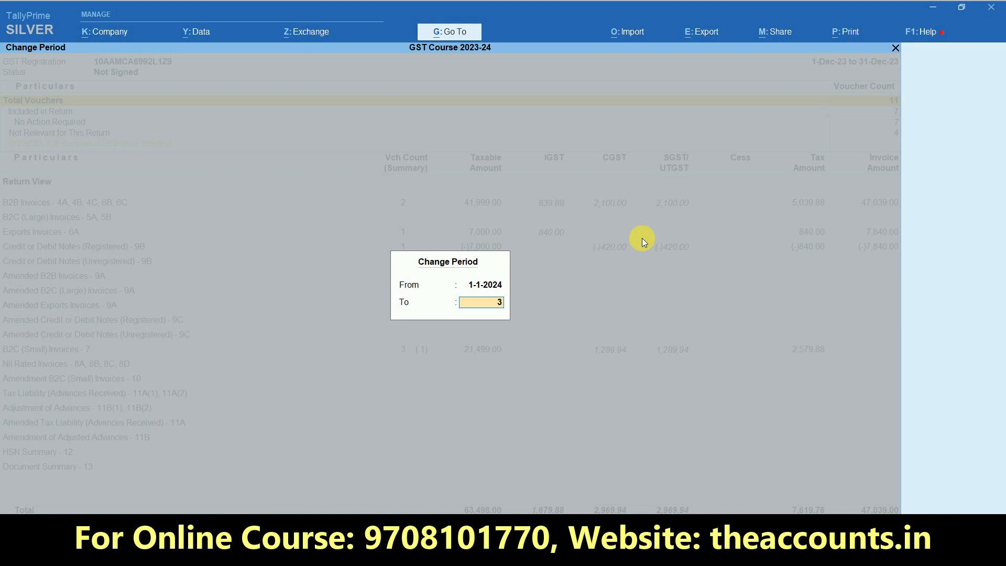
key("Return")
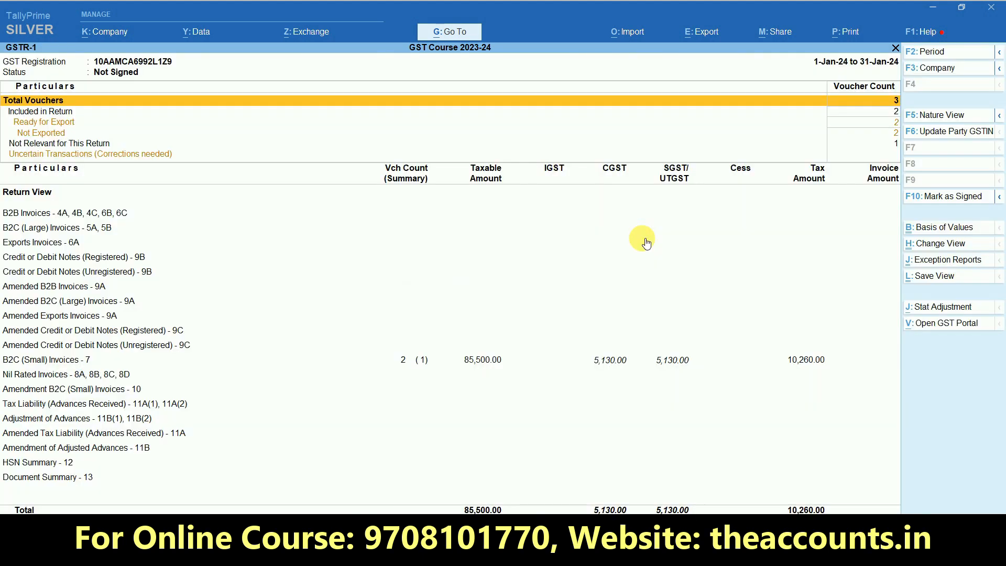
Review B2C (Small) invoices: Bihar 12%, 85,500.00 taxable, 5,130.00 each CGST and SGST
key("Down")
key("Down")
key("Down")
key("Down")
key("Down")
key("Down")
key("Down")
key("Down")
key("Down")
key("Down")
key("Down")
key("Down")
key("Down")
key("Down")
key("Down")
key("Down")
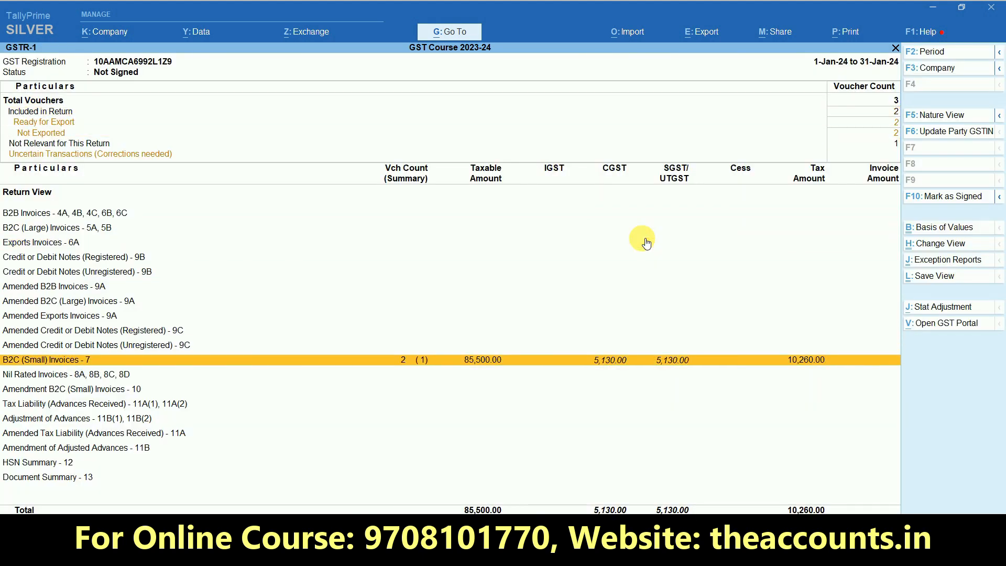
left_click(469, 362)
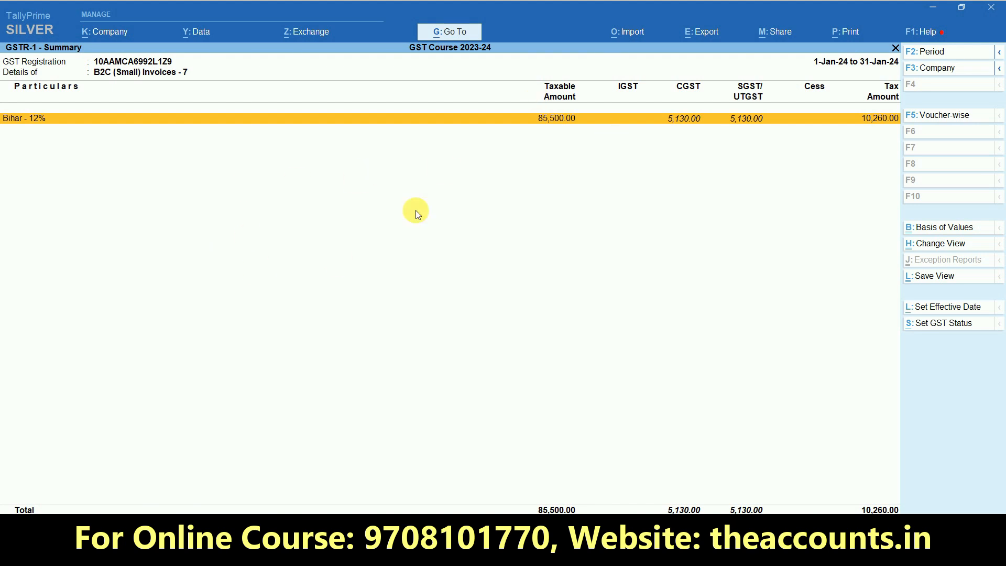
key("Escape")
key("Escape")
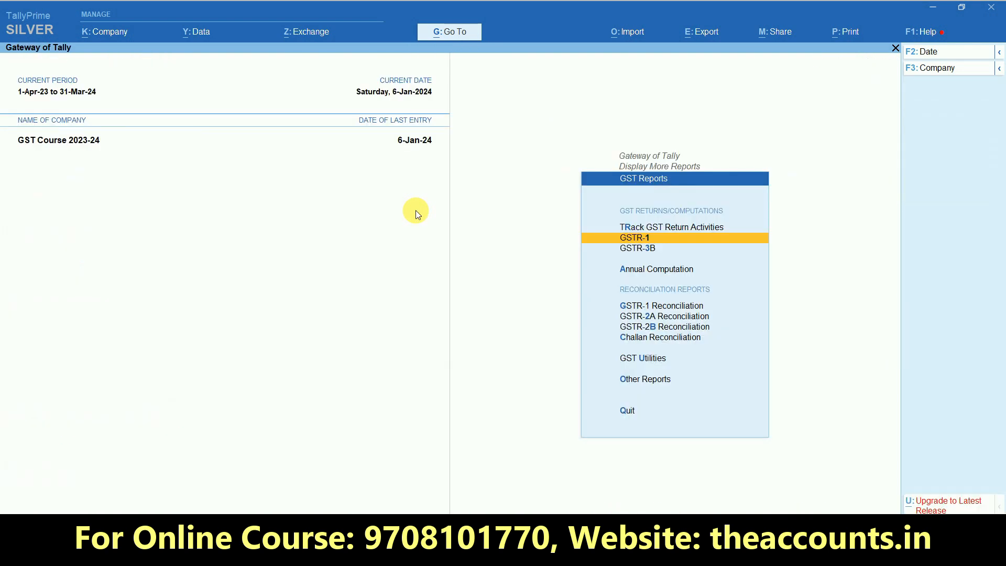
Open the GSTR-3B return for the period 1-1-2024 to 31-1-2024
key("Down")
key("Return")
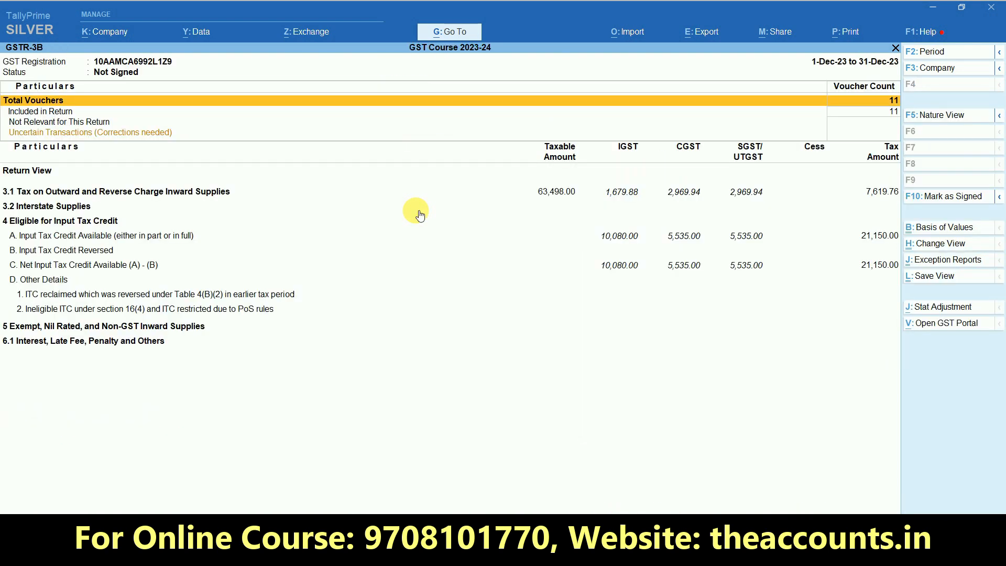
key("F2")
type("1-1-2024")
key("Return")
type("31-1")
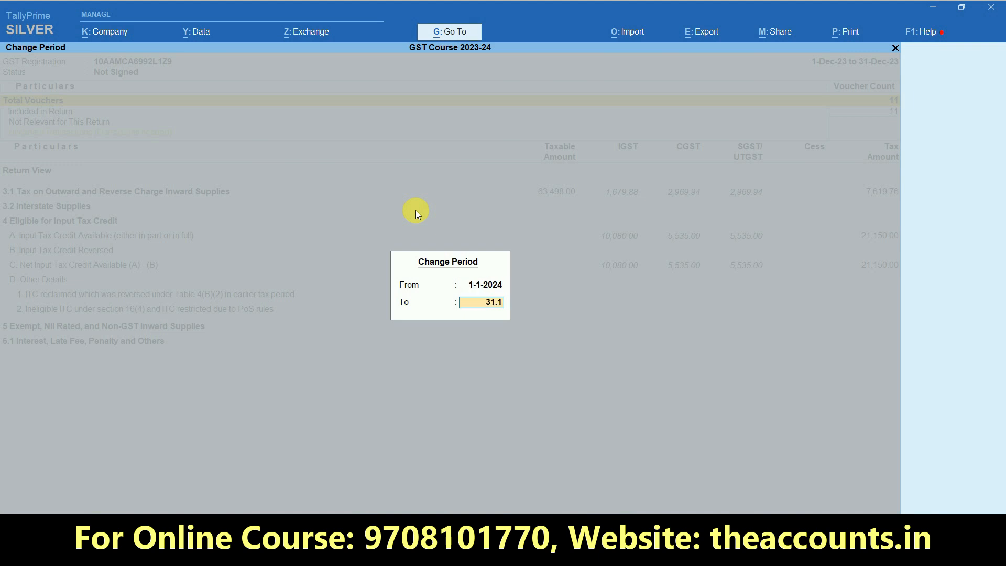
key("Return")
Check section 3.1 in detailed view: 85,500.00 taxable, 10,260.00 tax, then return to Gateway
key("Down")
key("Down")
key("Down")
key("Down")
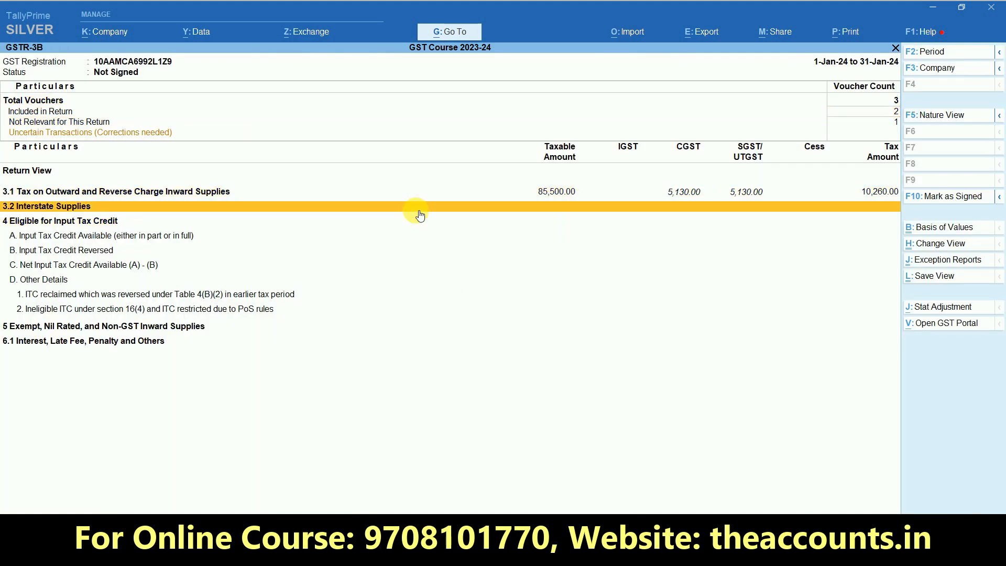
key("Up")
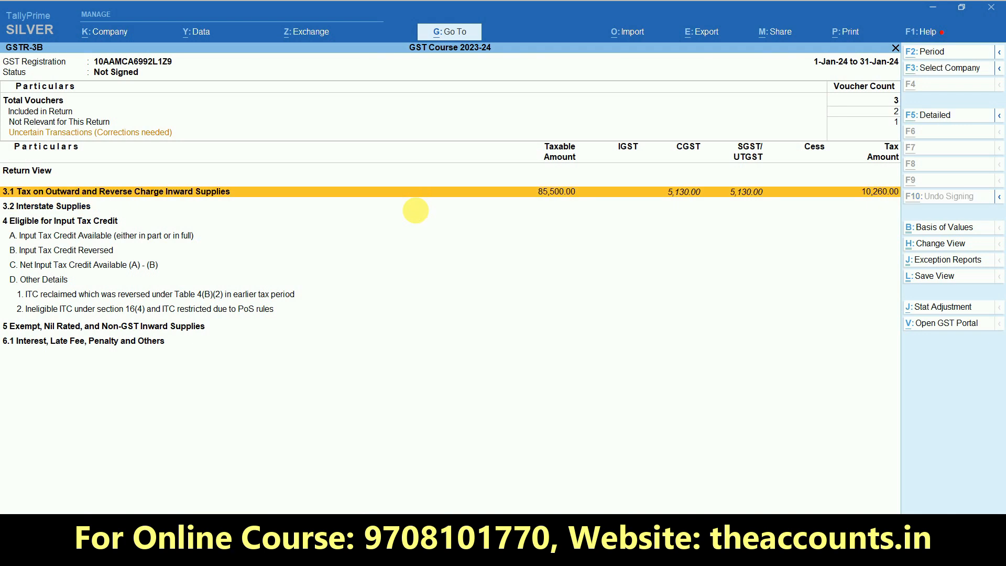
key("F5")
left_click(420, 214)
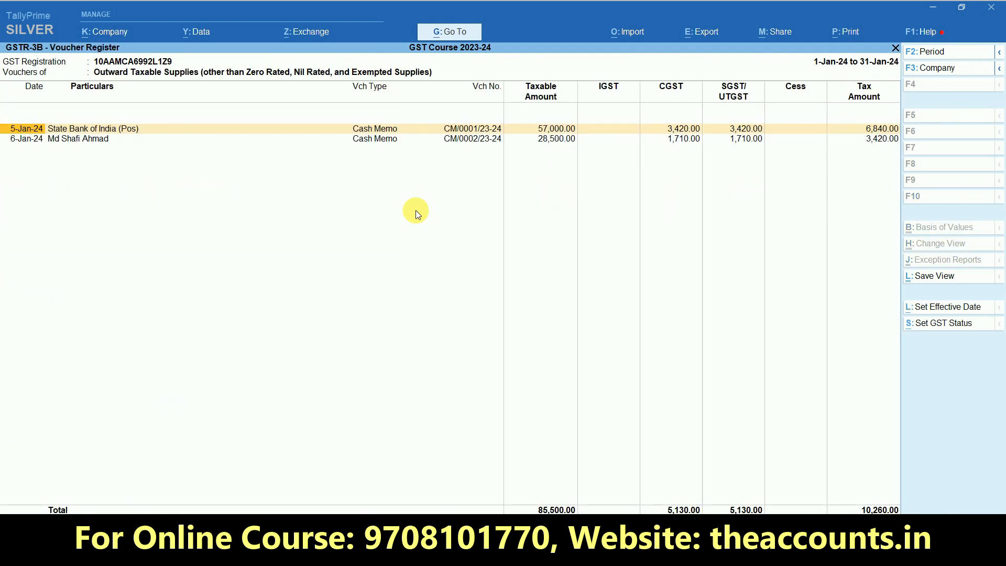
key("Escape")
key("Escape")
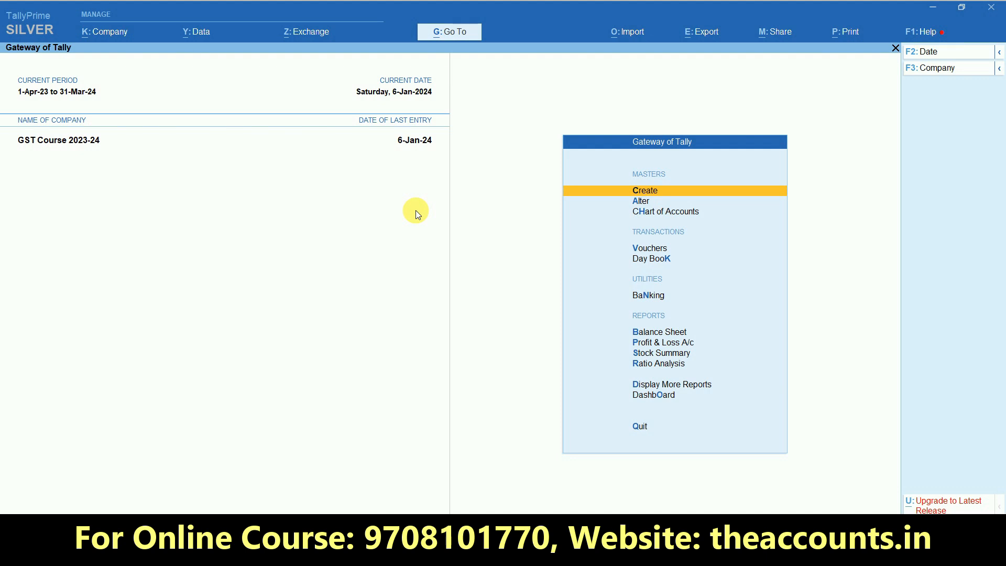